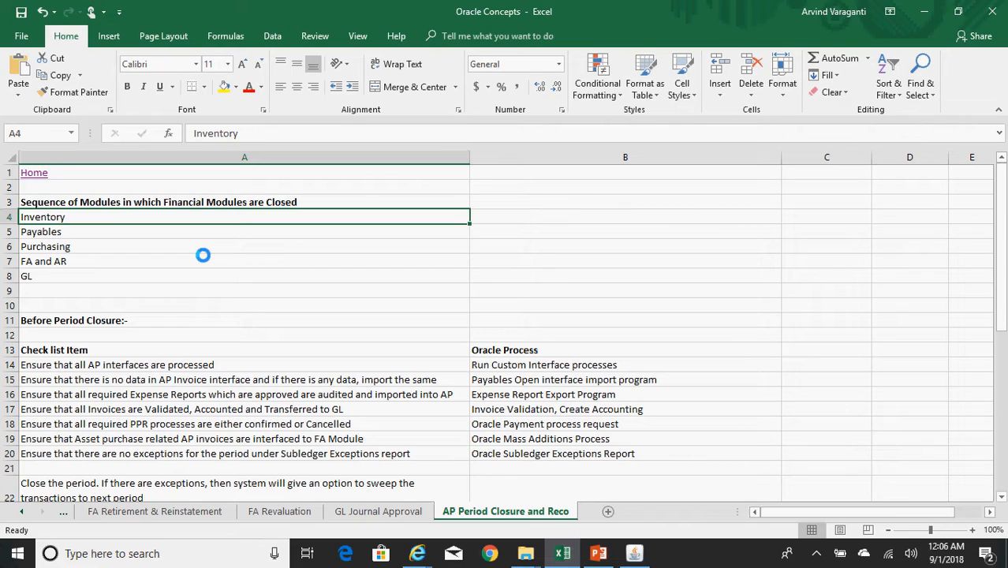
Review the module closing sequence and the checklist before period closure, down to the After Period Closure section
{"action": "key", "text": "Down"}
{"action": "key", "text": "Down"}
{"action": "key", "text": "Down"}
{"action": "key", "text": "Down"}
{"action": "key", "text": "Down"}
{"action": "key", "text": "Down"}
{"action": "key", "text": "Down"}
{"action": "key", "text": "Down"}
{"action": "key", "text": "Down"}
{"action": "key", "text": "Down"}
{"action": "key", "text": "Down"}
{"action": "key", "text": "Down"}
{"action": "key", "text": "Down"}
{"action": "key", "text": "Down"}
{"action": "key", "text": "Down"}
{"action": "key", "text": "Down"}
{"action": "key", "text": "Down"}
{"action": "key", "text": "Down"}
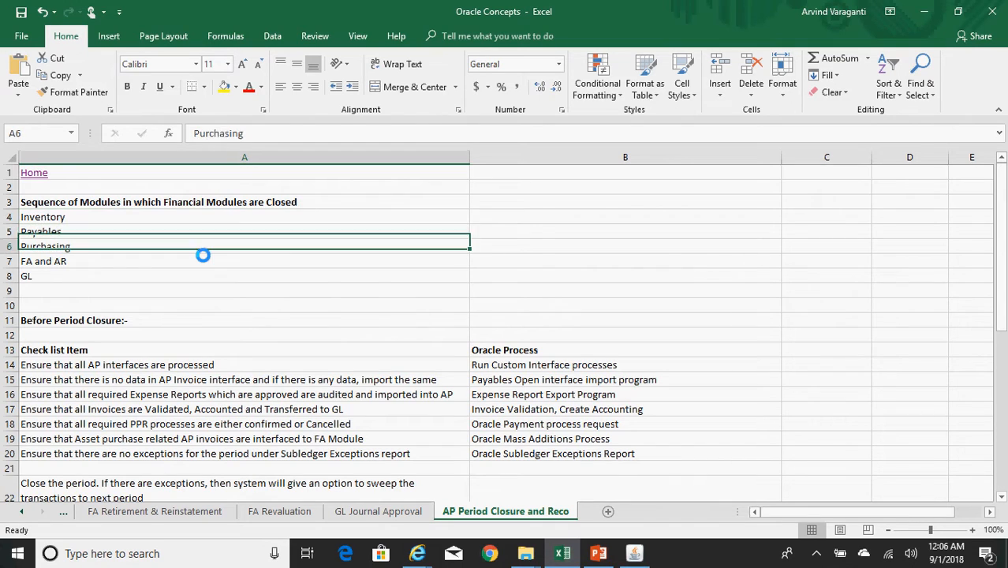
{"action": "key", "text": "Down"}
{"action": "key", "text": "Down"}
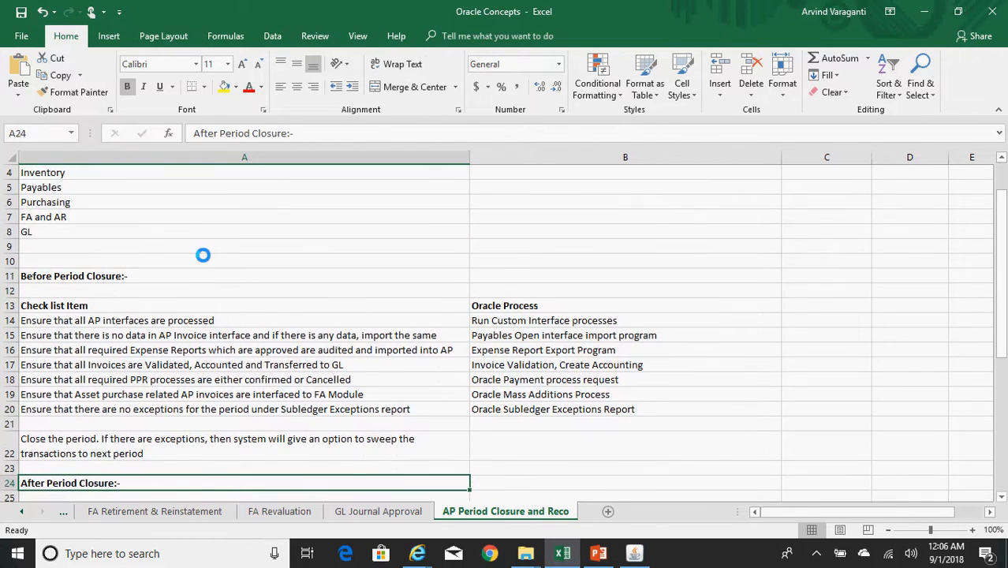
{"action": "key", "text": "Down"}
{"action": "key", "text": "Down"}
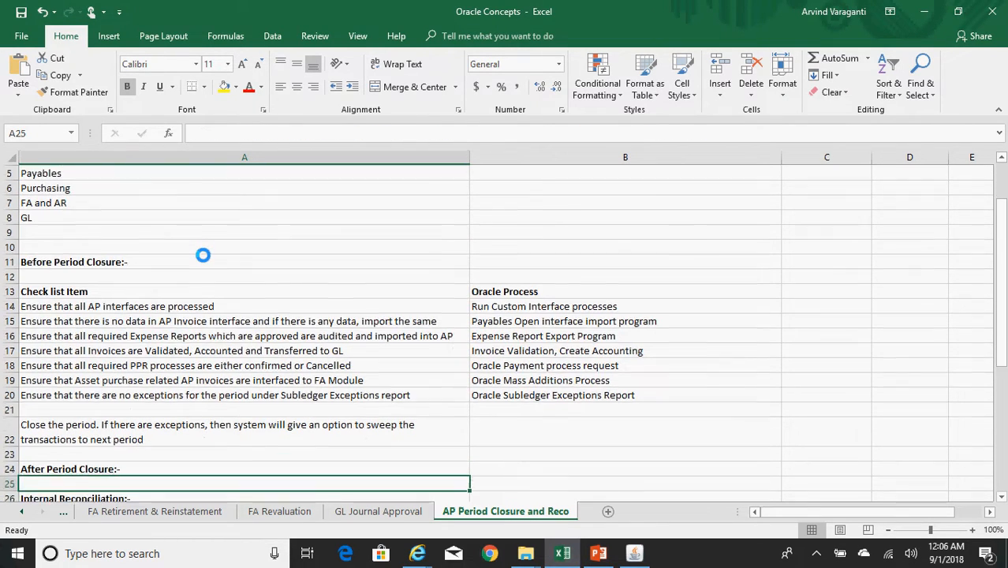
Go back up through the pre-closure checklist to the item about processing all AP interfaces
{"action": "key", "text": "Up"}
{"action": "key", "text": "Up"}
{"action": "key", "text": "Up"}
{"action": "key", "text": "Up"}
{"action": "key", "text": "Up"}
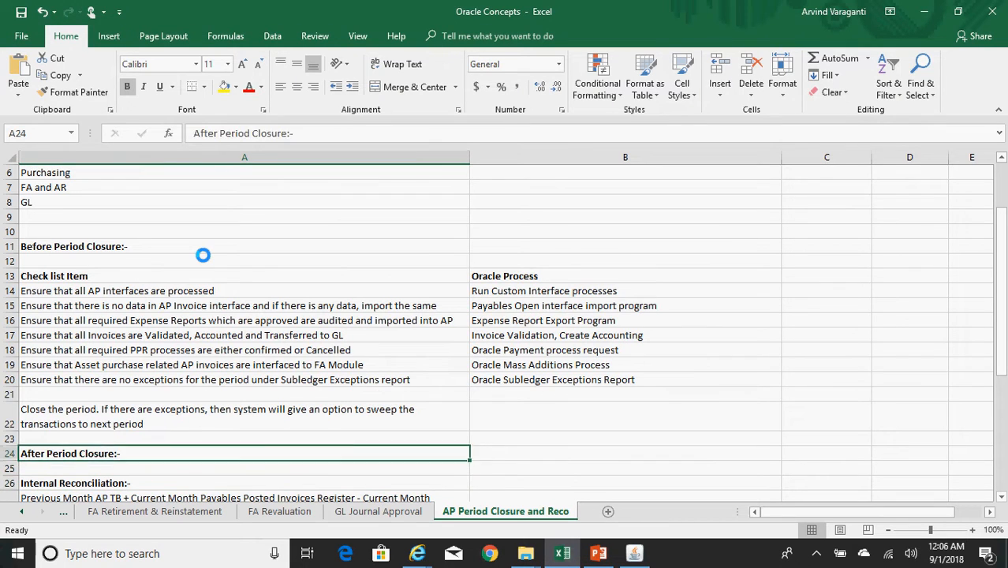
{"action": "key", "text": "Up"}
{"action": "key", "text": "Up"}
{"action": "key", "text": "Up"}
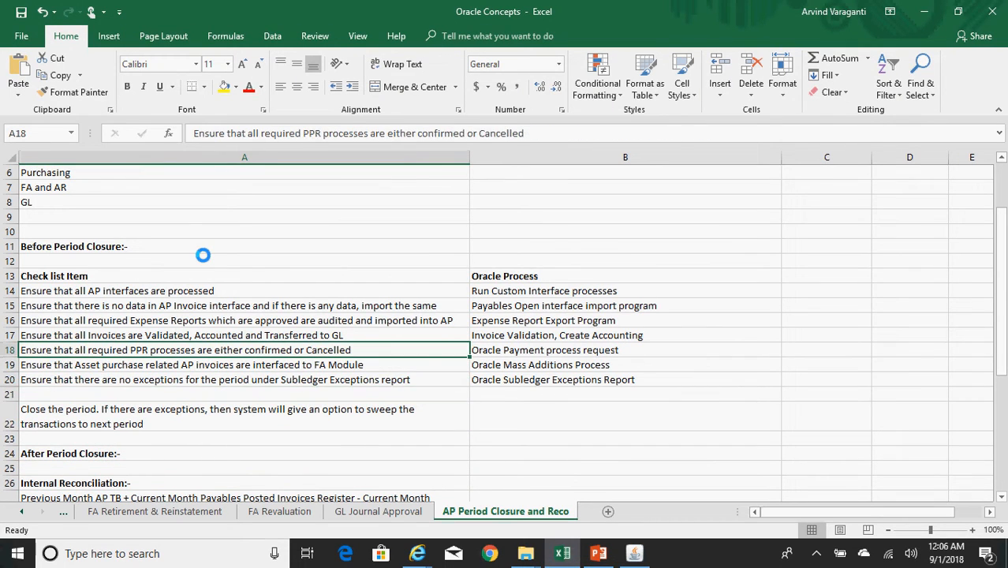
{"action": "key", "text": "Up"}
{"action": "key", "text": "Up"}
{"action": "key", "text": "Up"}
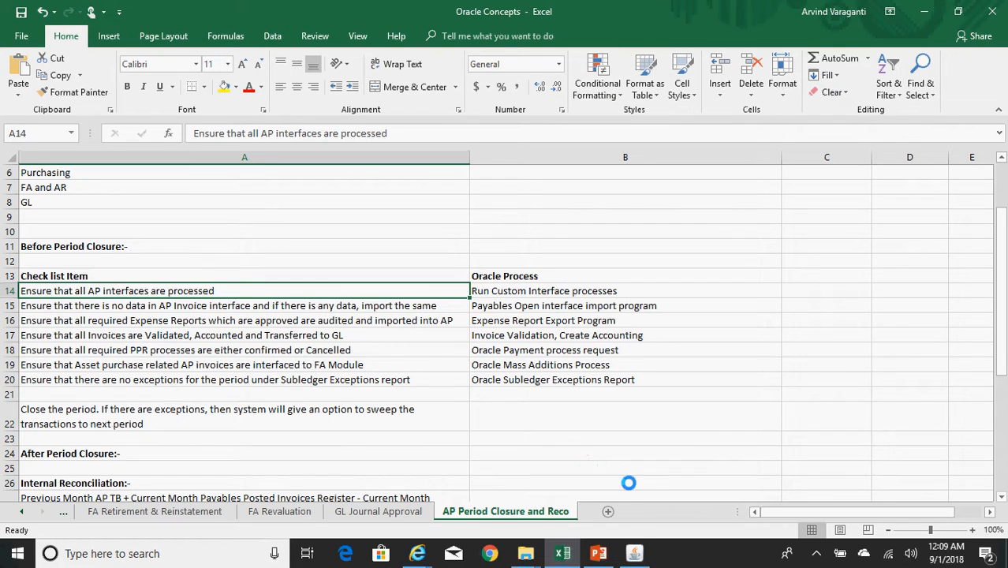
Switch to Oracle Applications and change the responsibility to Payables Superuser, Reliance Postpaid INR, filtering the responsibilities by p%
{"action": "left_click", "coordinate": [635, 553]}
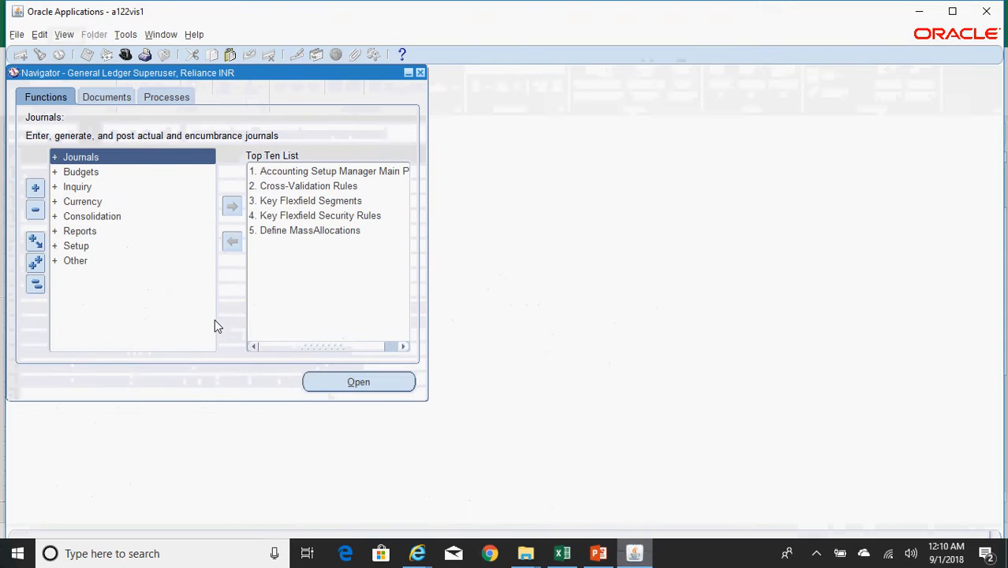
{"action": "left_click", "coordinate": [126, 55]}
{"action": "type", "text": "p%"}
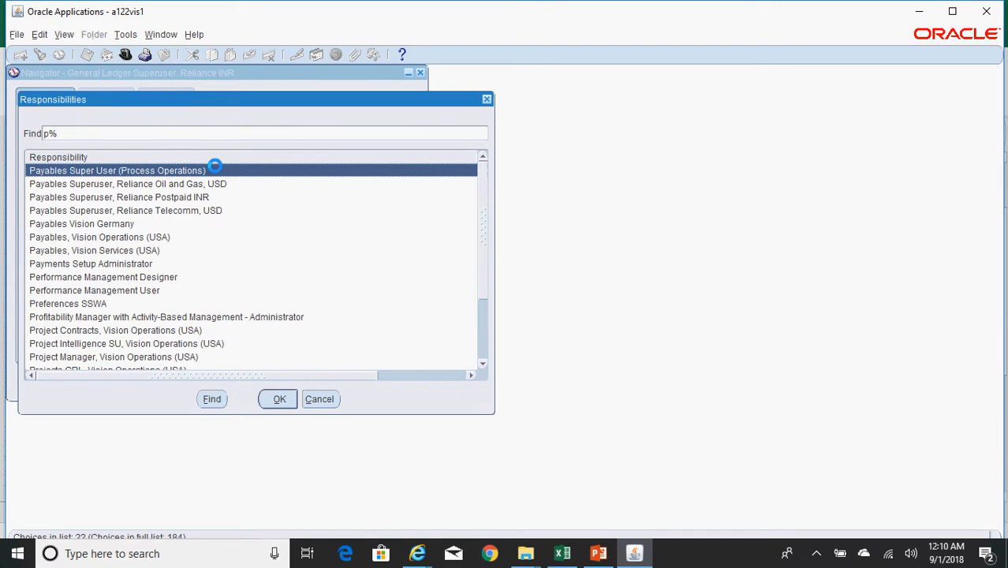
{"action": "key", "text": "Down"}
{"action": "key", "text": "Down"}
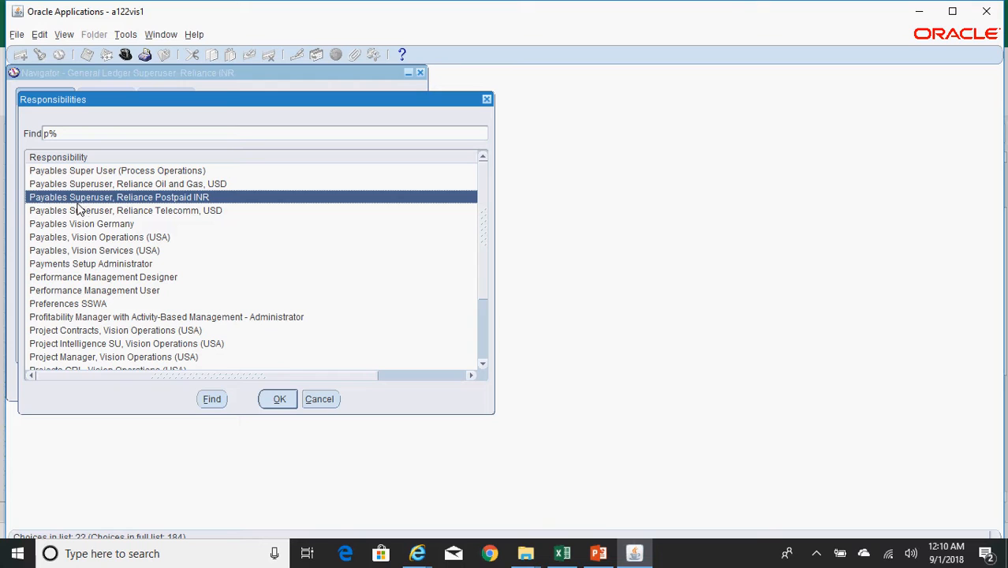
{"action": "double_click", "coordinate": [174, 197]}
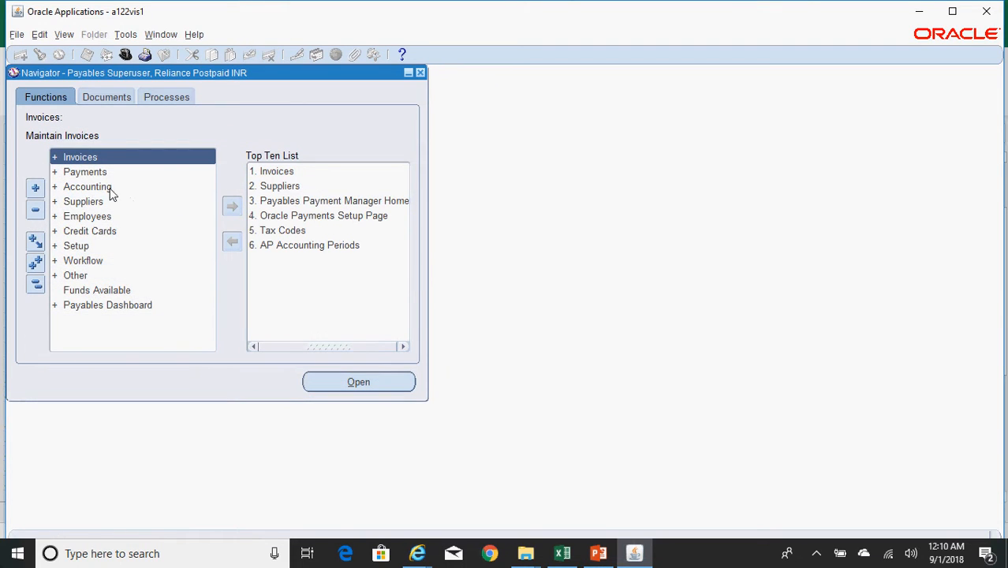
Open the Control Payables Periods form under Accounting and examine the status choices for AUG-18 without changing it
{"action": "double_click", "coordinate": [96, 186]}
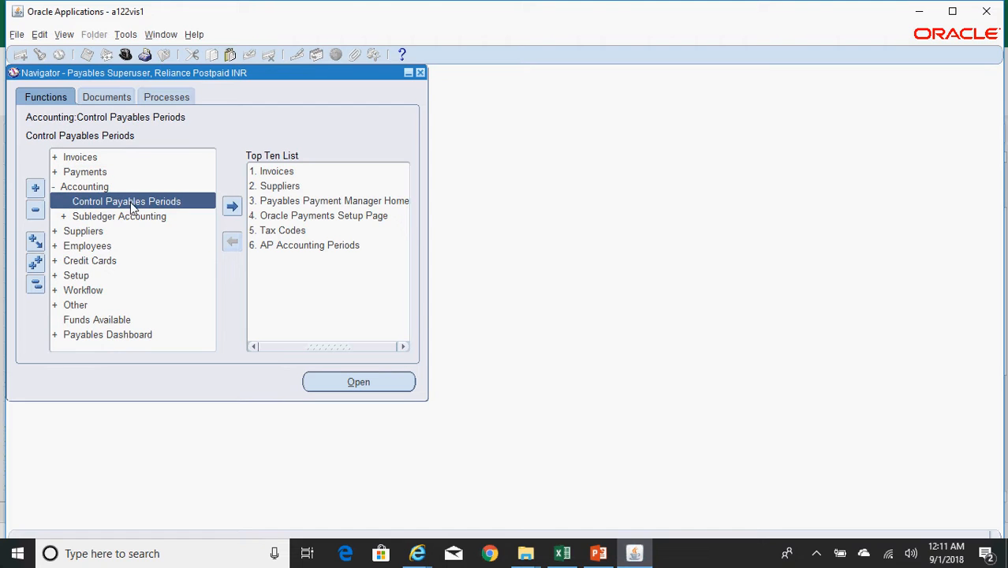
{"action": "double_click", "coordinate": [130, 202]}
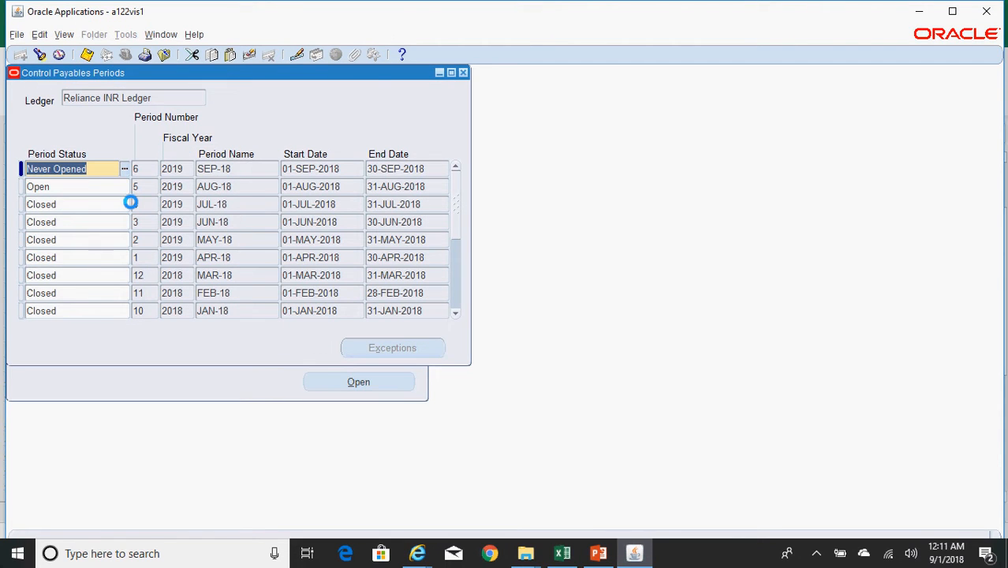
{"action": "left_click", "coordinate": [66, 187]}
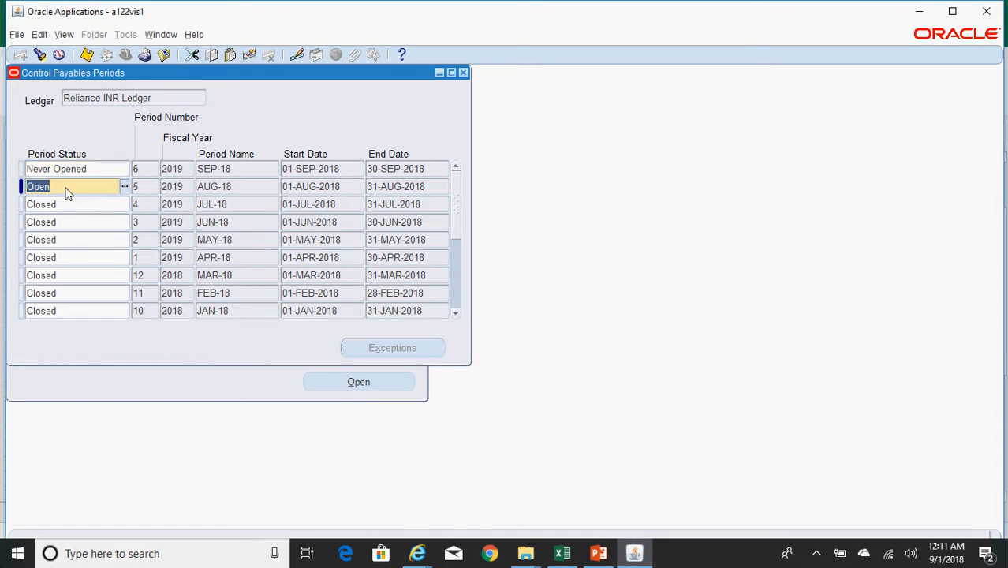
{"action": "left_click", "coordinate": [232, 188]}
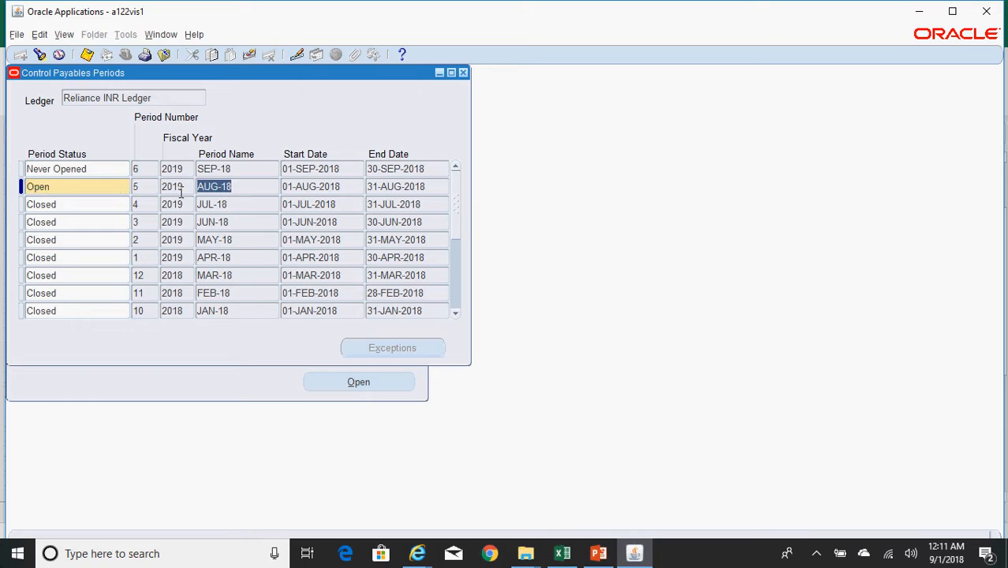
{"action": "left_click", "coordinate": [106, 189]}
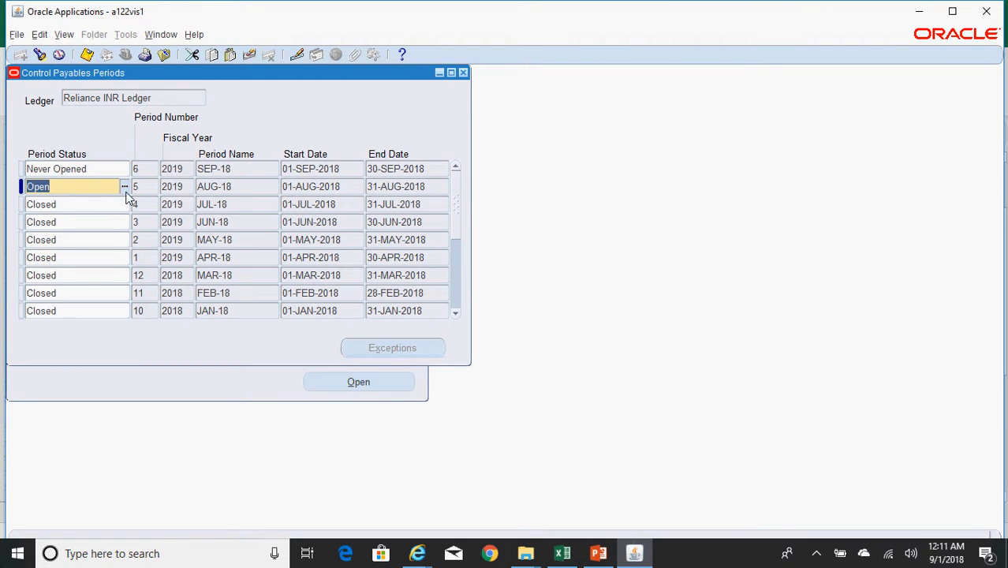
{"action": "left_click", "coordinate": [124, 187]}
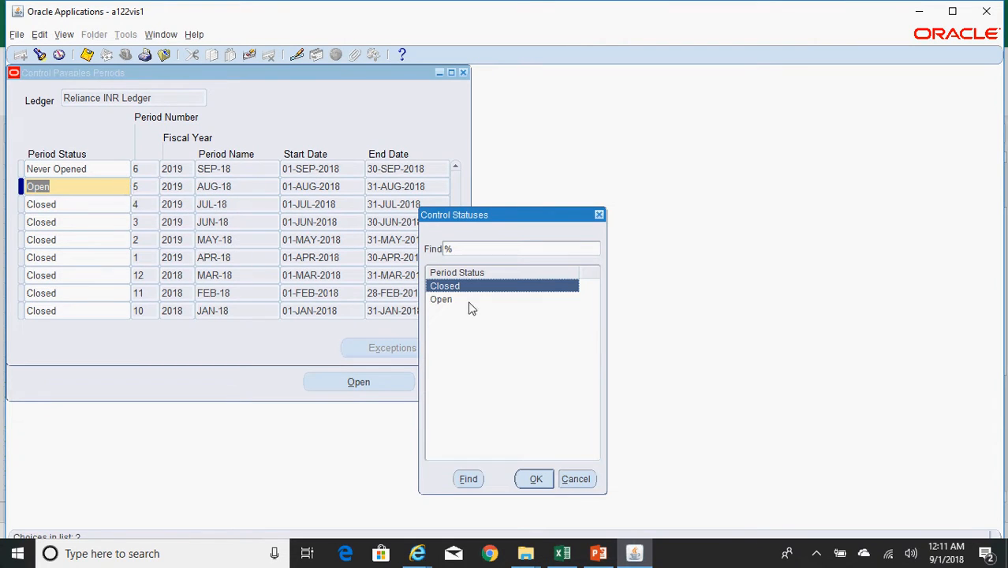
{"action": "left_click", "coordinate": [572, 479]}
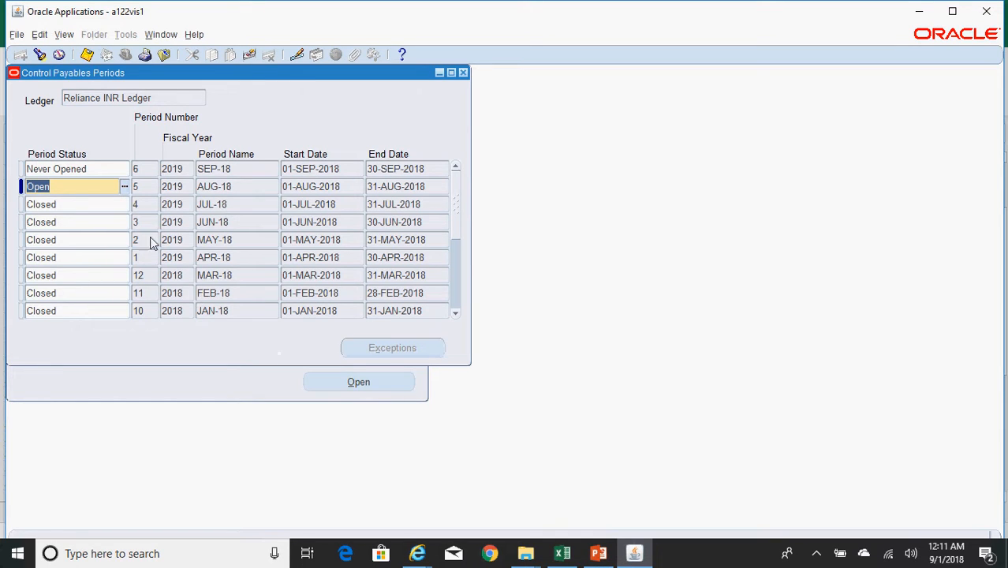
Set the AUG-18 payables period status to Closed and save the record
{"action": "left_click", "coordinate": [124, 188]}
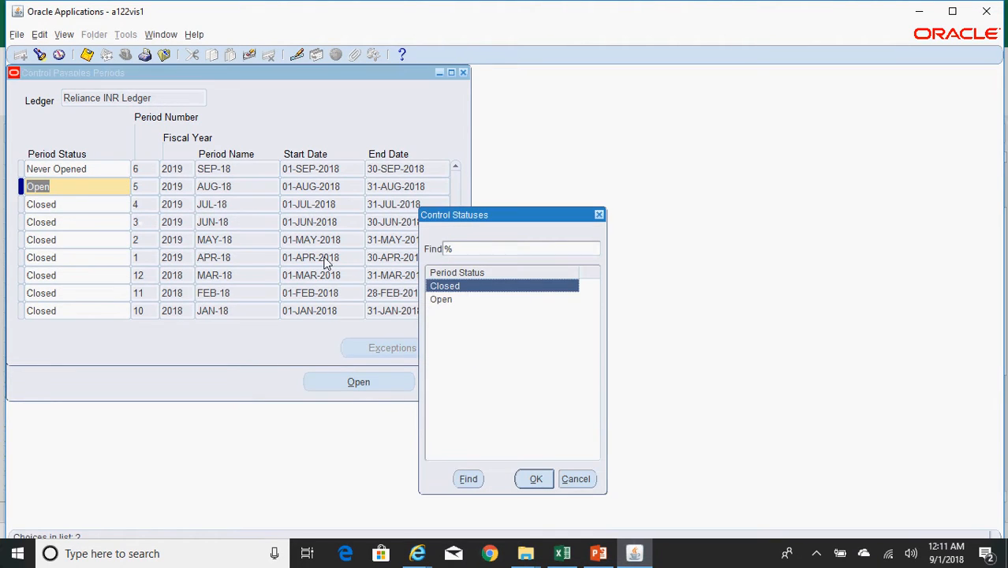
{"action": "double_click", "coordinate": [458, 286]}
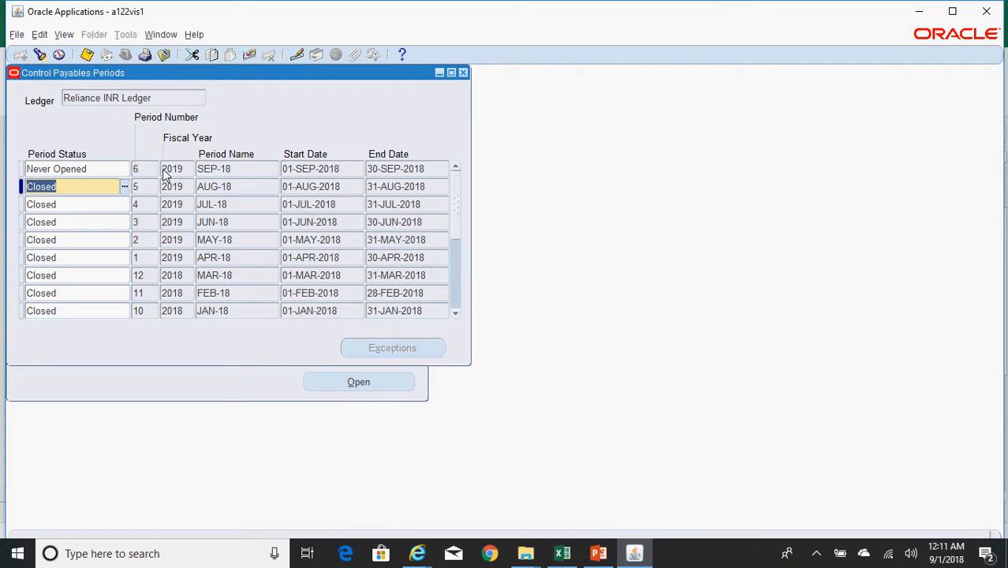
{"action": "left_click", "coordinate": [88, 60]}
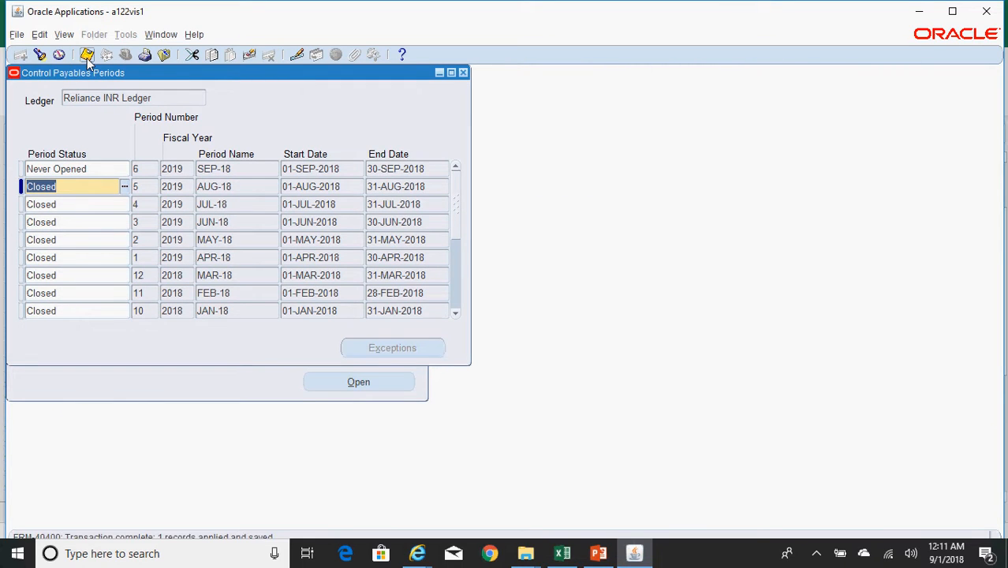
Maximize the Oracle Applications window and recheck the pre-closure checklist in Excel before returning to the periods form
{"action": "left_click", "coordinate": [951, 14]}
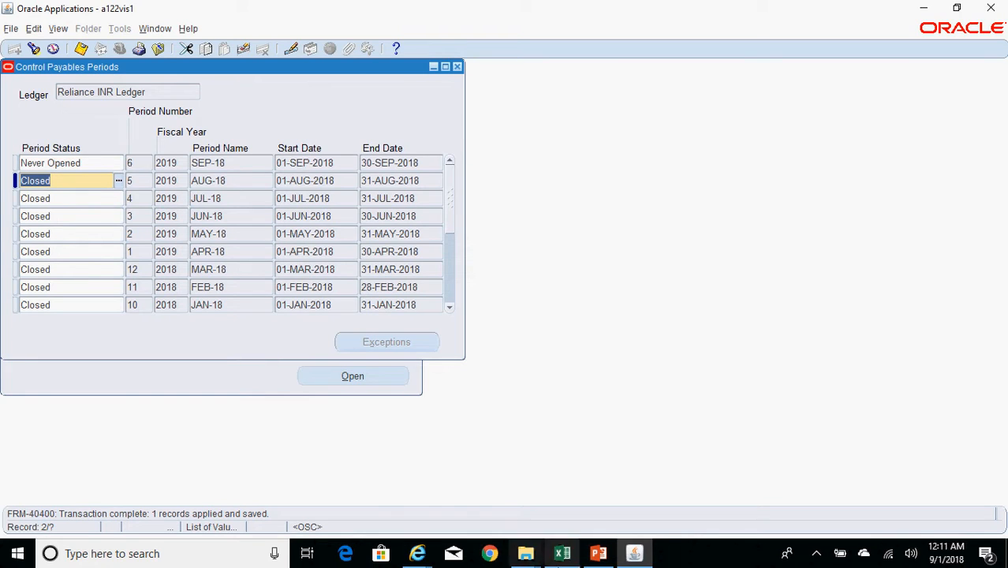
{"action": "left_click", "coordinate": [563, 554]}
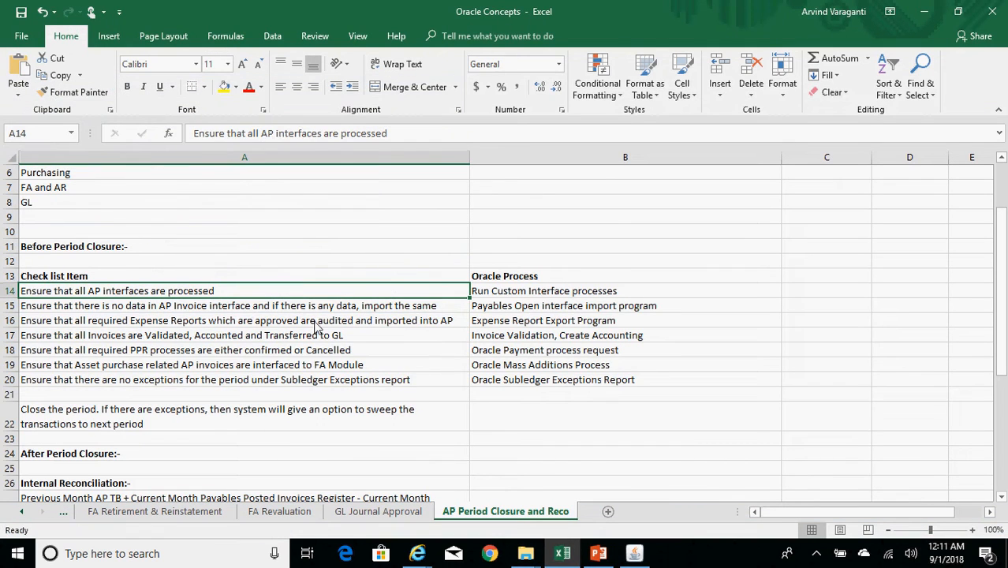
{"action": "left_click", "coordinate": [635, 554]}
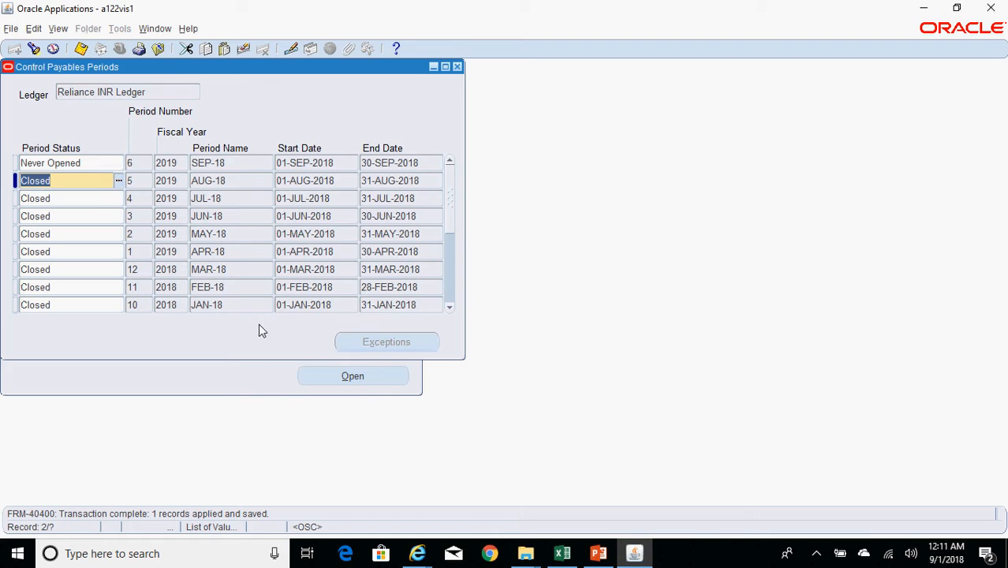
Reopen the AUG-18 payables period by setting its status to Open and save the change
{"action": "left_click", "coordinate": [118, 182]}
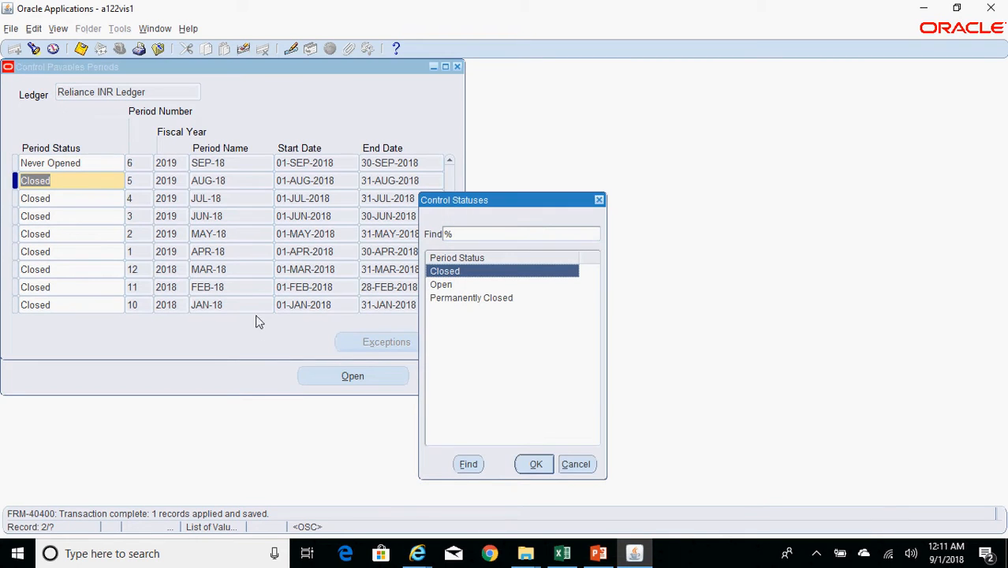
{"action": "left_click", "coordinate": [442, 285]}
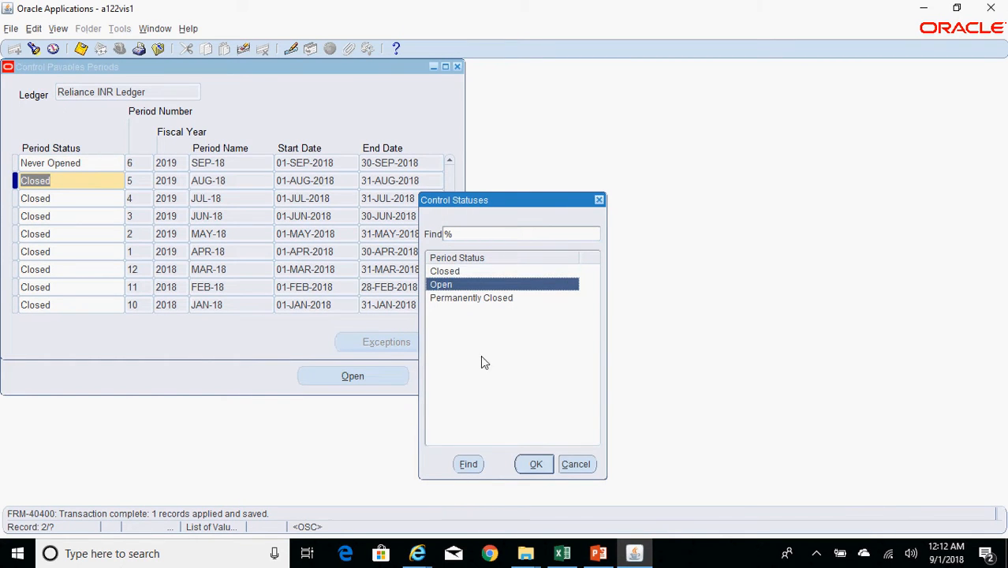
{"action": "left_click", "coordinate": [542, 465]}
{"action": "key", "text": "ctrl+s"}
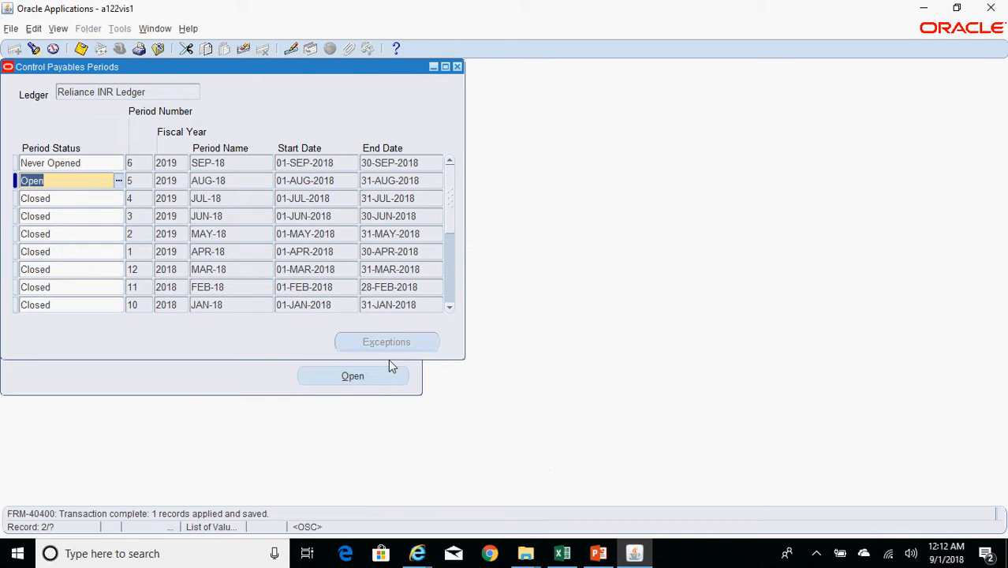
Set the AUG-18 period status back to Closed and examine its available statuses without choosing another
{"action": "left_click", "coordinate": [119, 181]}
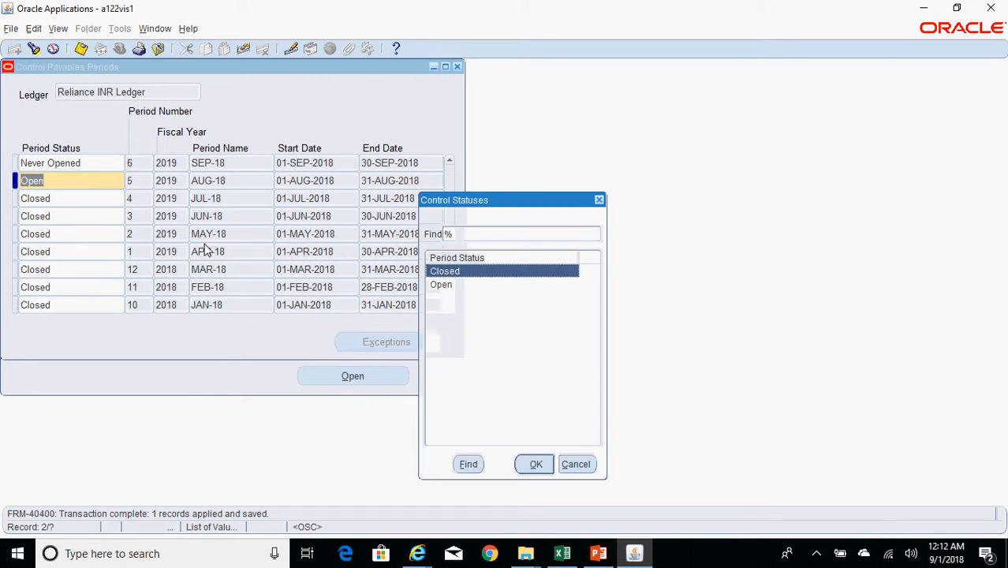
{"action": "left_click", "coordinate": [537, 466]}
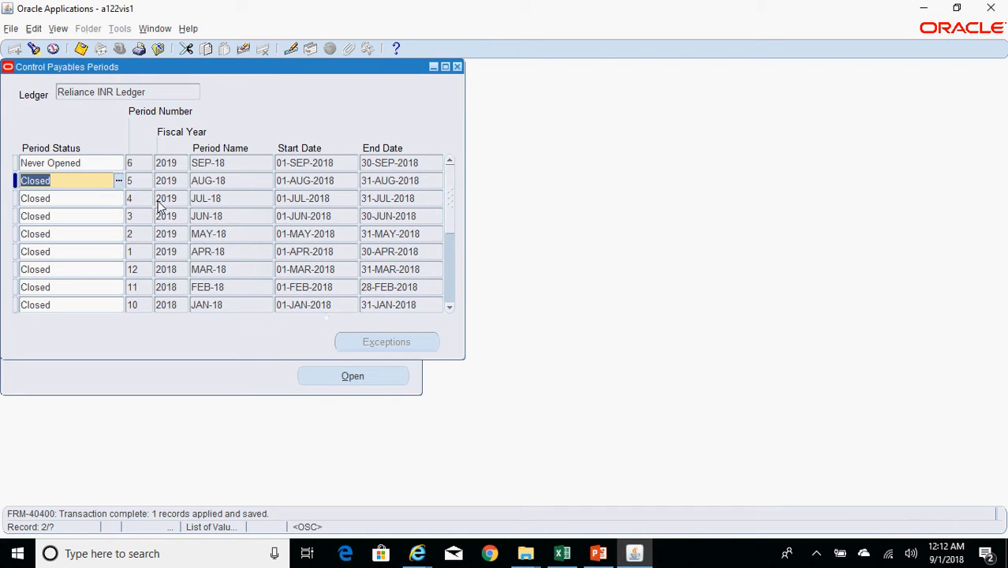
{"action": "left_click", "coordinate": [124, 183]}
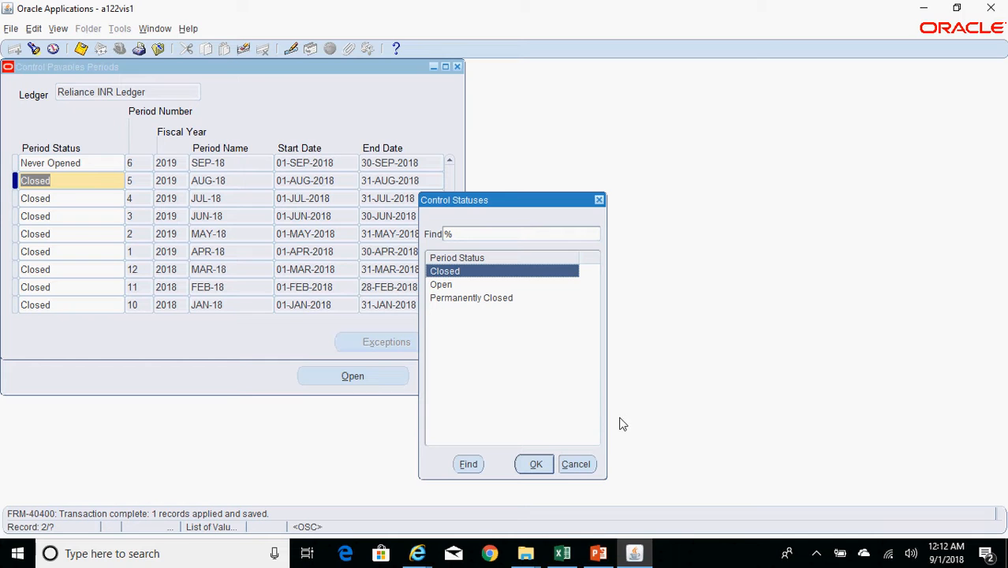
{"action": "left_click", "coordinate": [576, 464]}
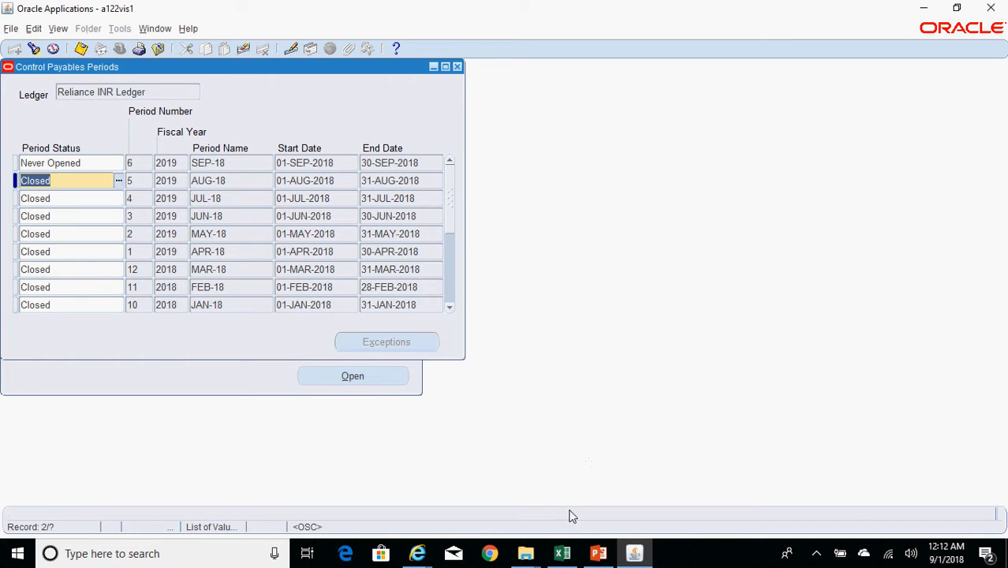
Switch to the Excel workbook and review the period-closing note, the After Period Closure section and the internal reconciliation formula
{"action": "left_click", "coordinate": [570, 556]}
{"action": "left_click", "coordinate": [298, 417]}
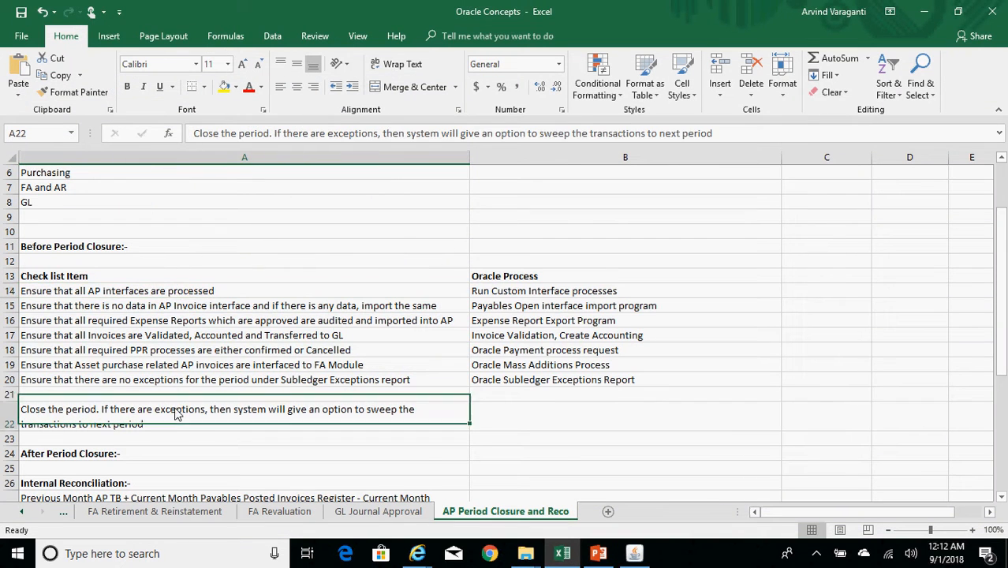
{"action": "left_click", "coordinate": [1002, 498]}
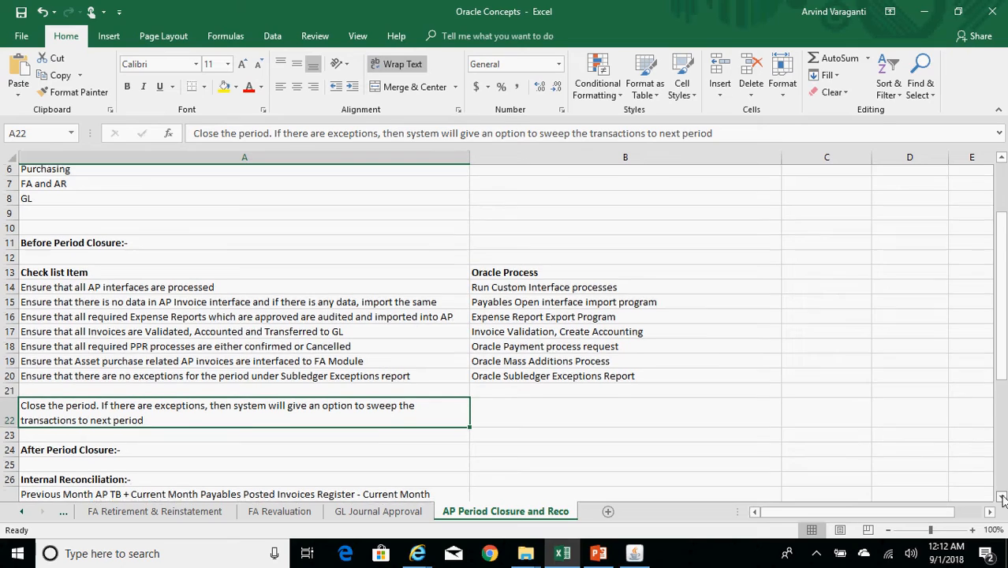
{"action": "left_click", "coordinate": [1002, 498]}
{"action": "left_click", "coordinate": [1002, 498]}
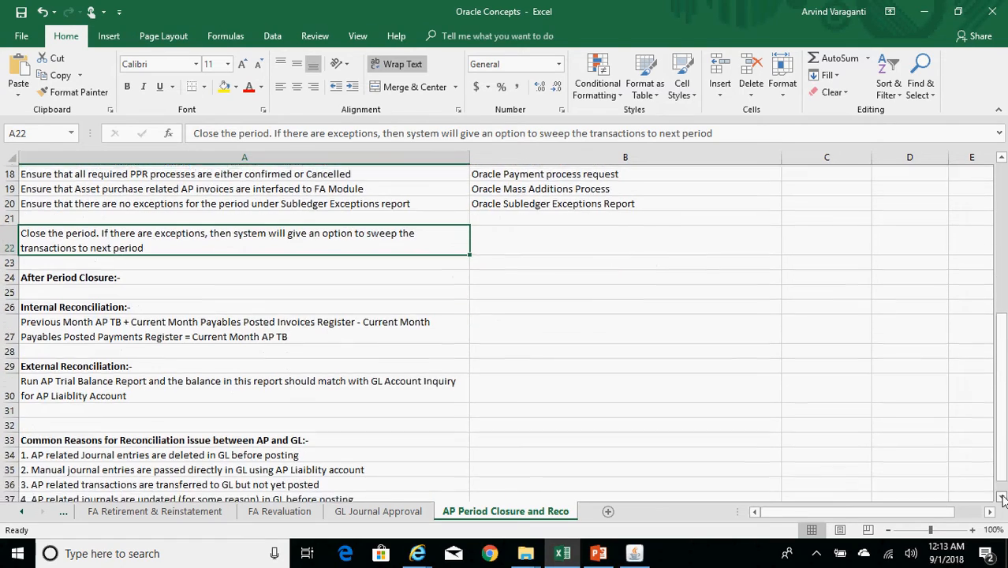
{"action": "left_click", "coordinate": [1002, 498]}
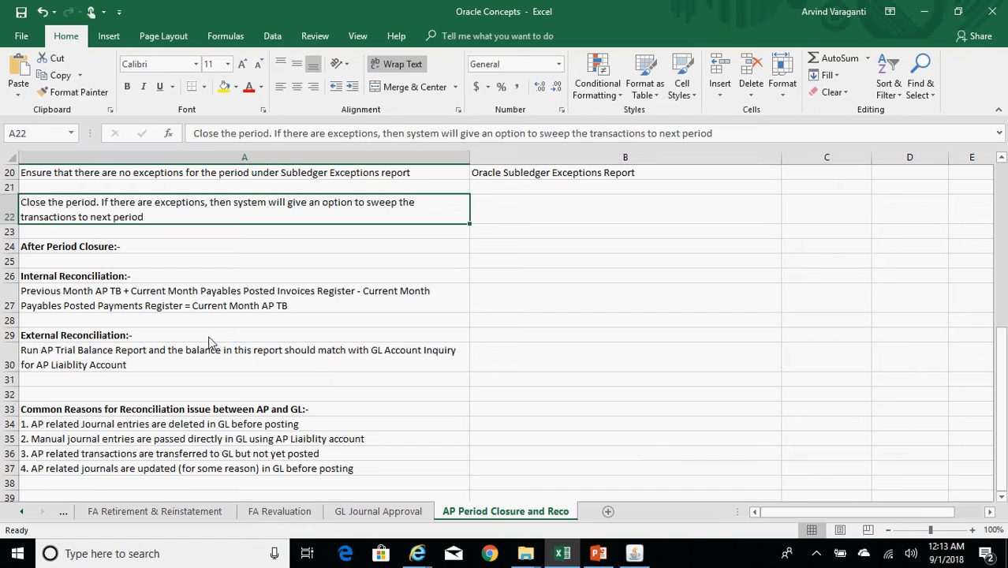
{"action": "left_click", "coordinate": [138, 306]}
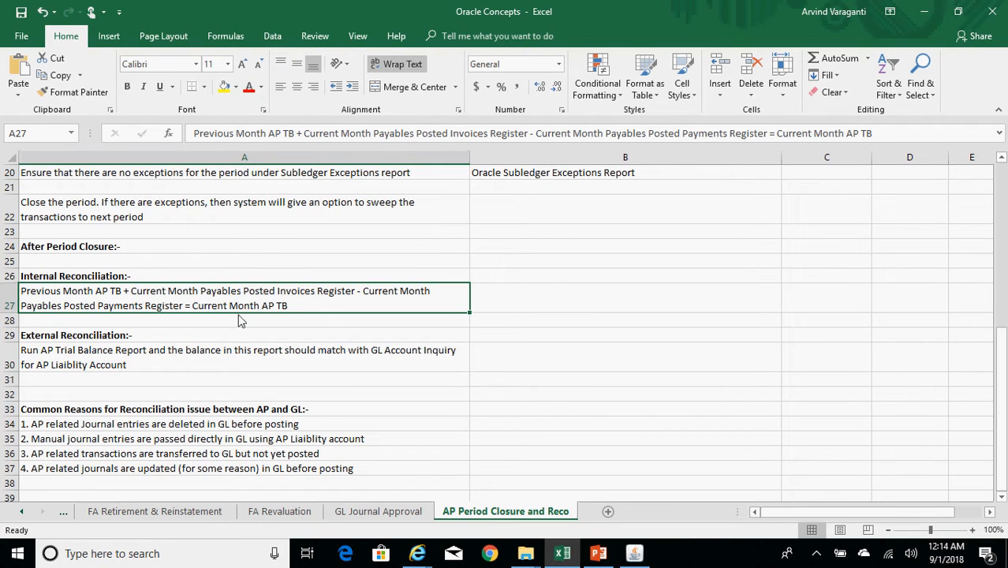
Switch to Oracle Applications, close the Control Payables Periods form and open a new request submission form
{"action": "left_click", "coordinate": [585, 297]}
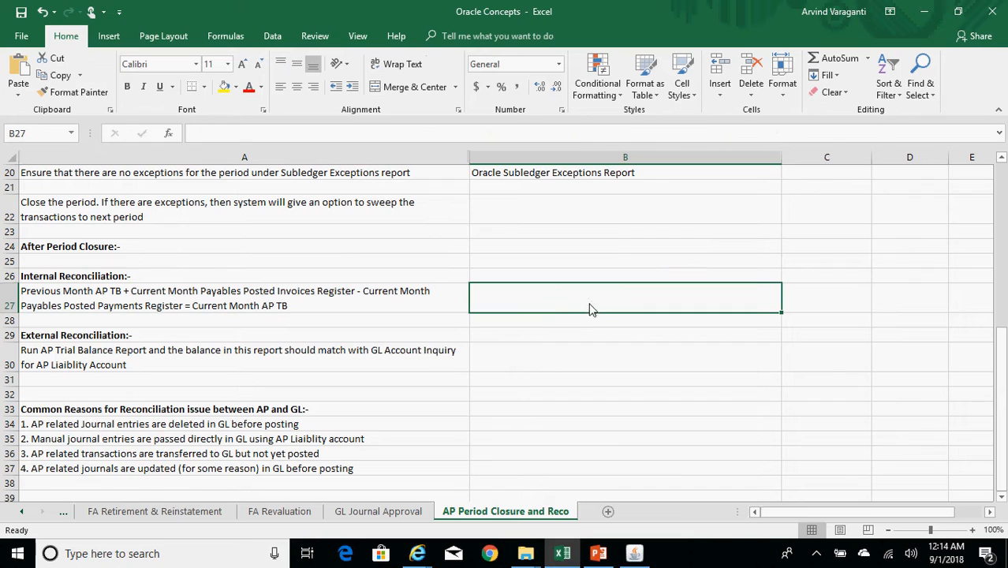
{"action": "left_click", "coordinate": [635, 555]}
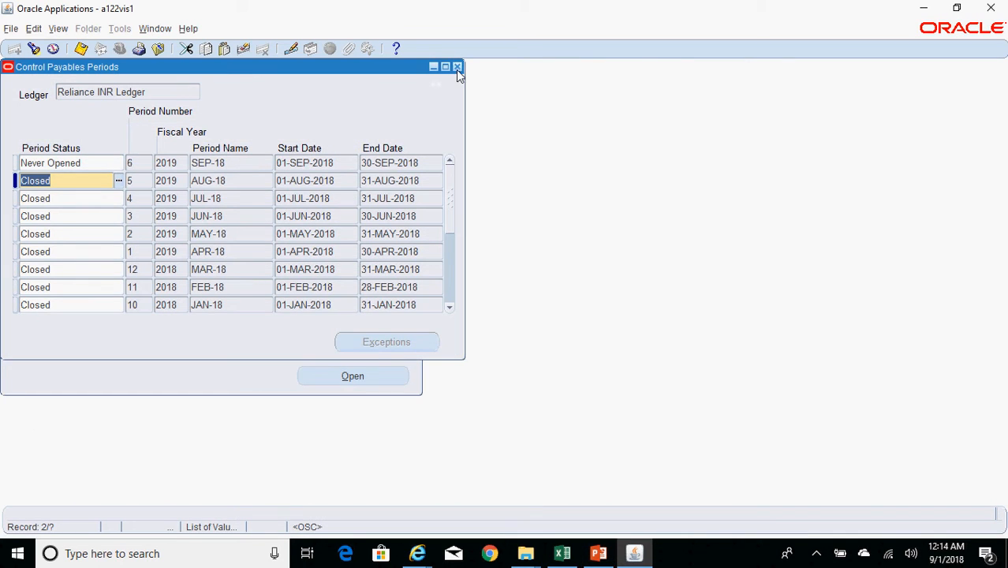
{"action": "left_click", "coordinate": [457, 68]}
{"action": "left_click", "coordinate": [59, 29]}
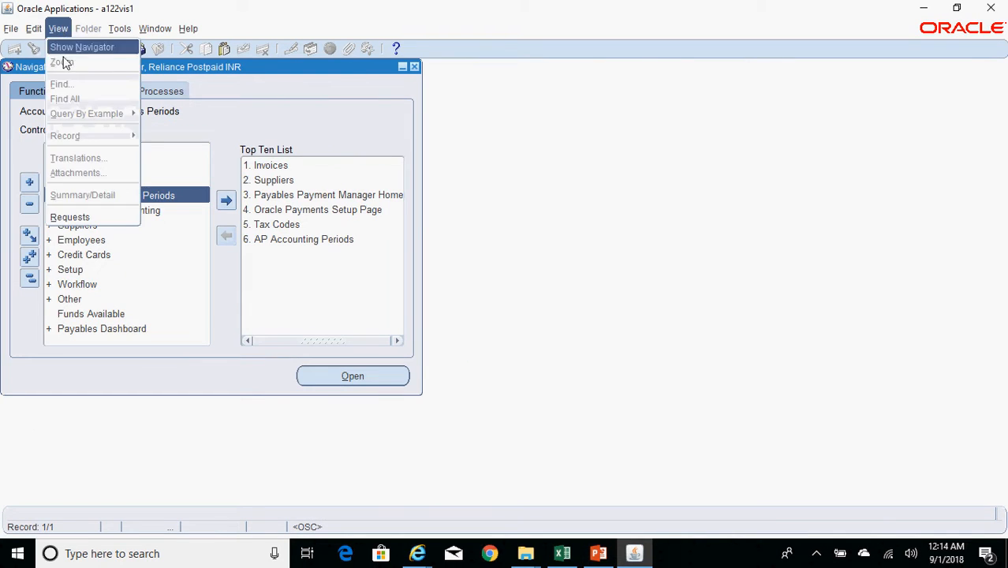
{"action": "left_click", "coordinate": [69, 217]}
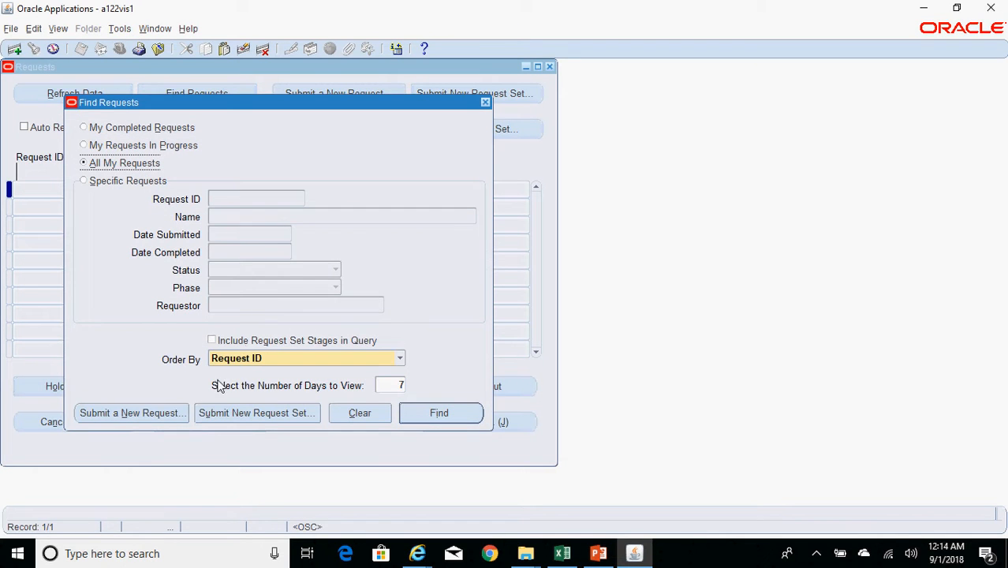
{"action": "left_click", "coordinate": [162, 413]}
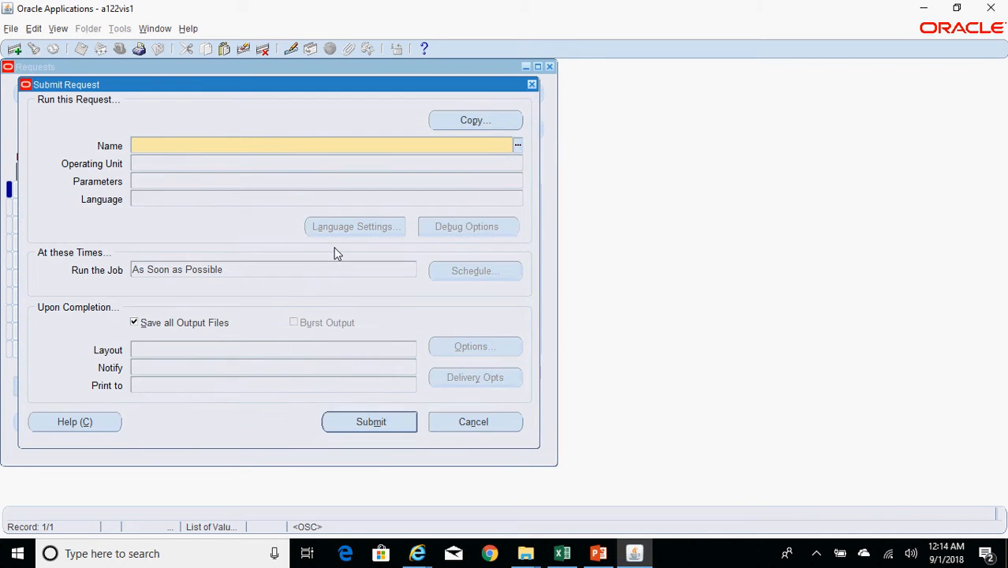
Choose the Accounts Payable Trial Balance report with the Reliance INR Ledger definition, Payables journal source and as-of date 31-JUL-2018
{"action": "type", "text": "Acc%Trial%"}
{"action": "key", "text": "Tab"}
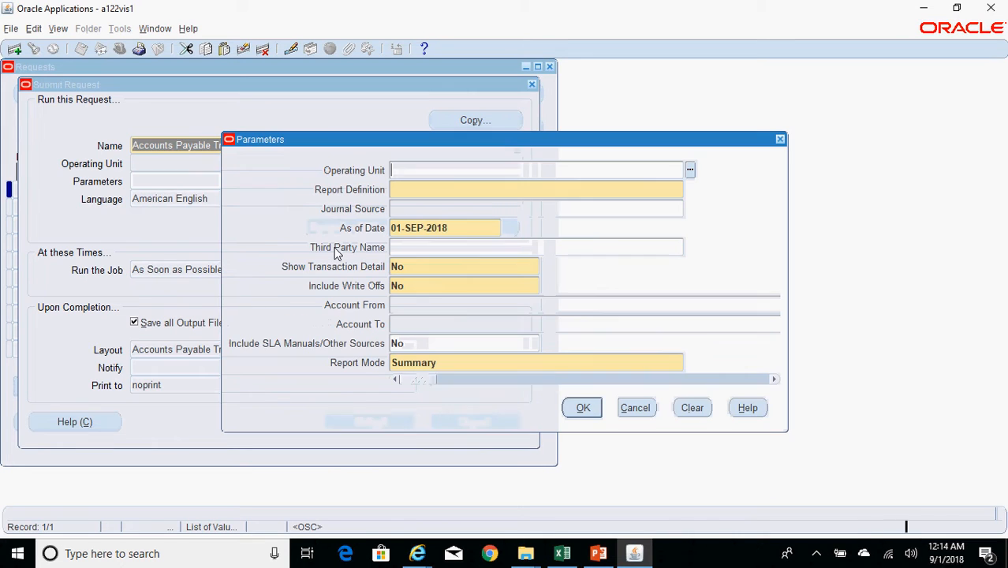
{"action": "key", "text": "Tab"}
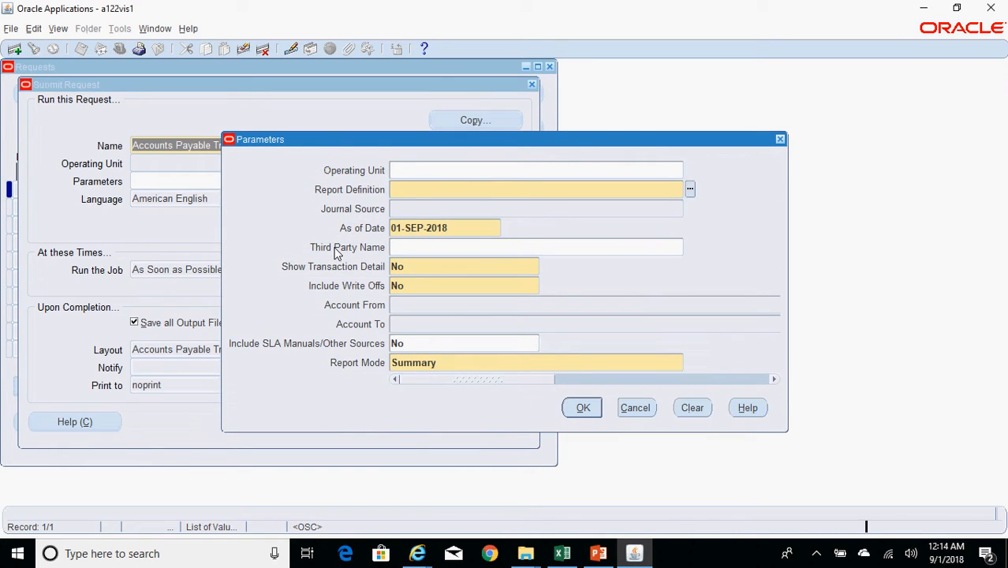
{"action": "key", "text": "Tab"}
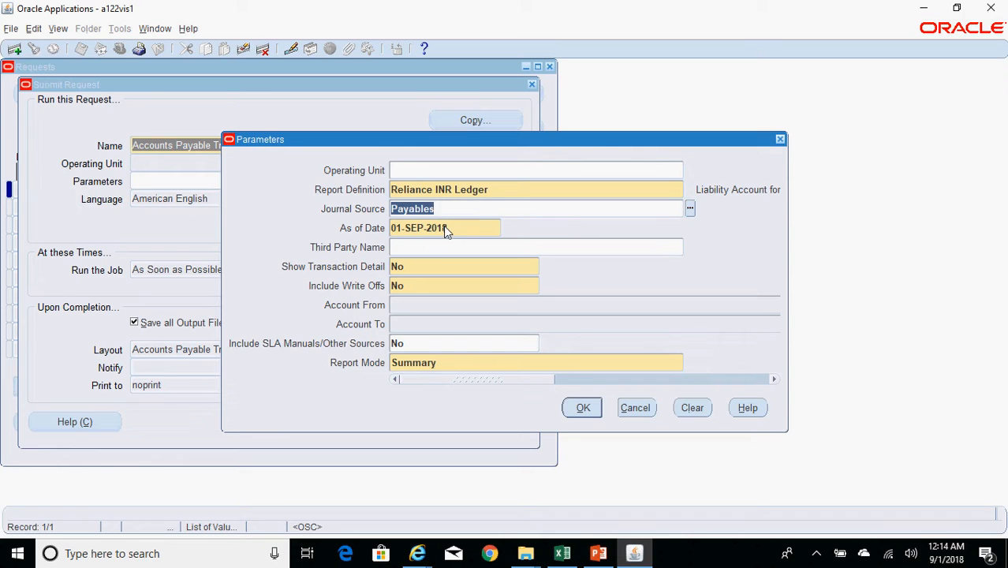
{"action": "key", "text": "Tab"}
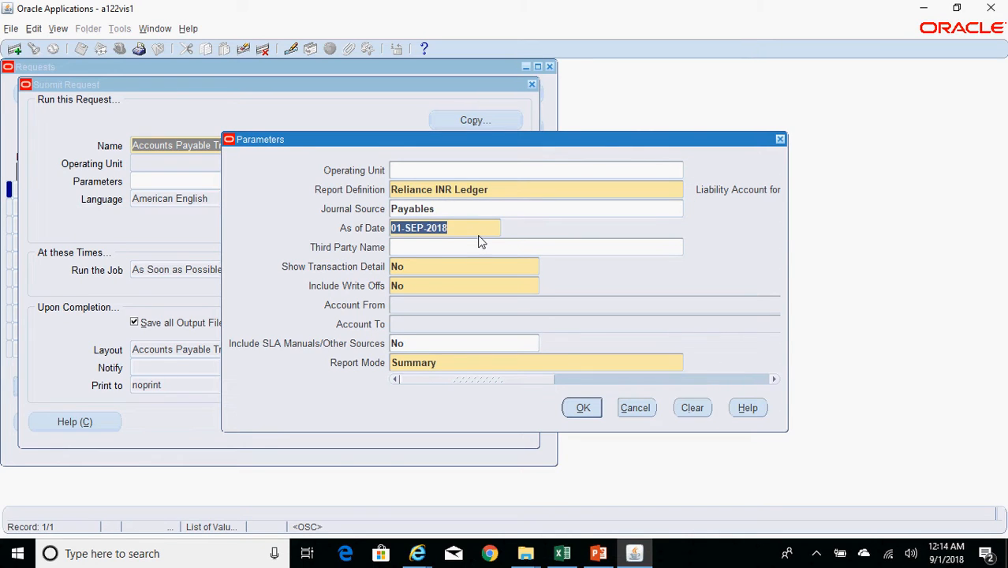
{"action": "type", "text": "31-jul-2"}
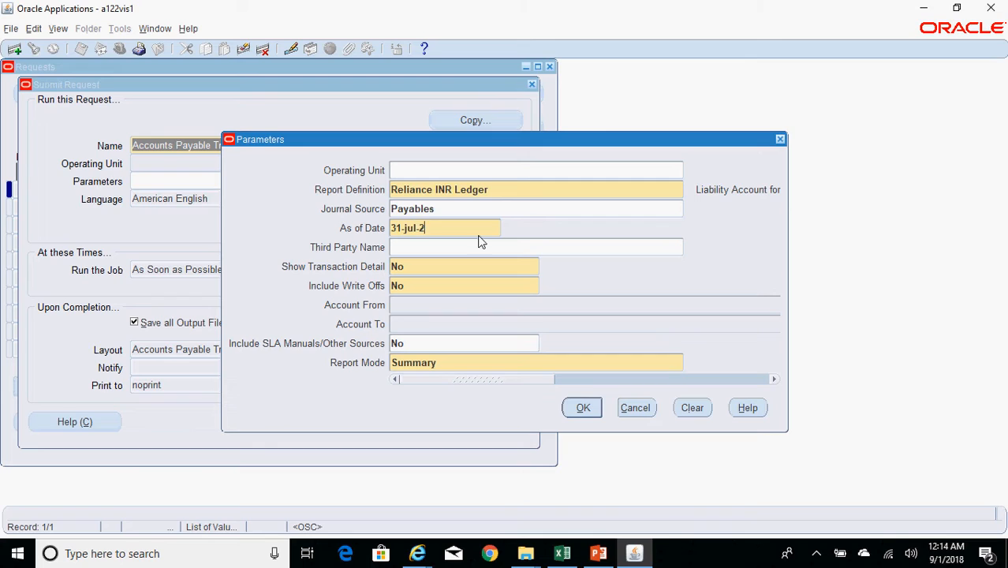
{"action": "type", "text": "018"}
{"action": "key", "text": "Tab"}
Submit the trial balance request without adding another one, and list all own requests
{"action": "left_click", "coordinate": [582, 409]}
{"action": "left_click", "coordinate": [394, 423]}
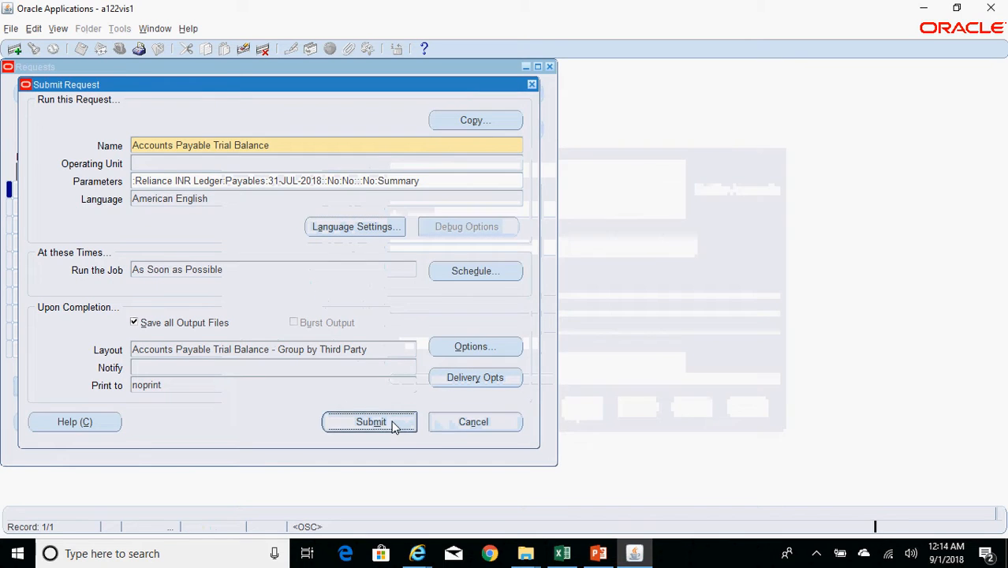
{"action": "left_click", "coordinate": [548, 322]}
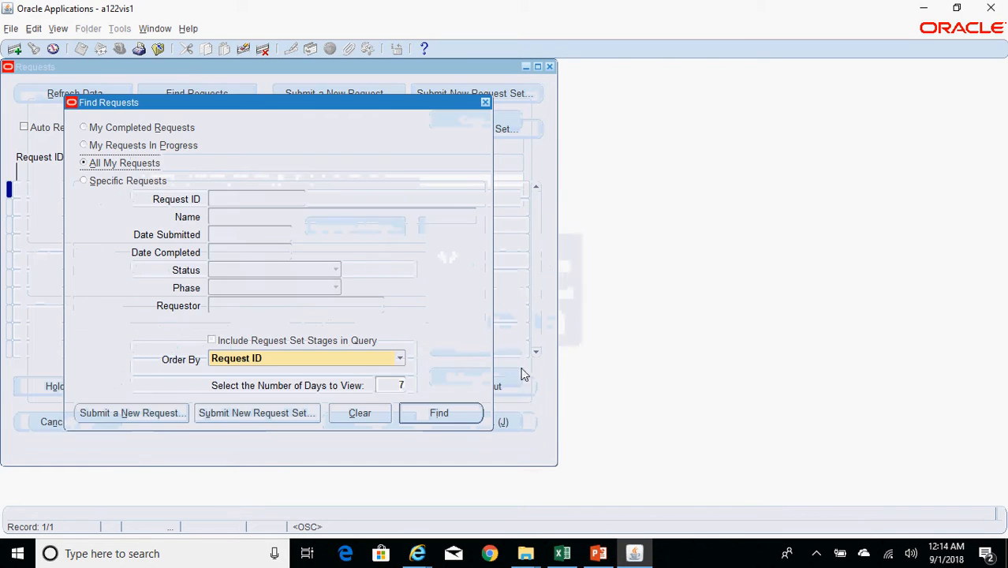
{"action": "left_click", "coordinate": [454, 413]}
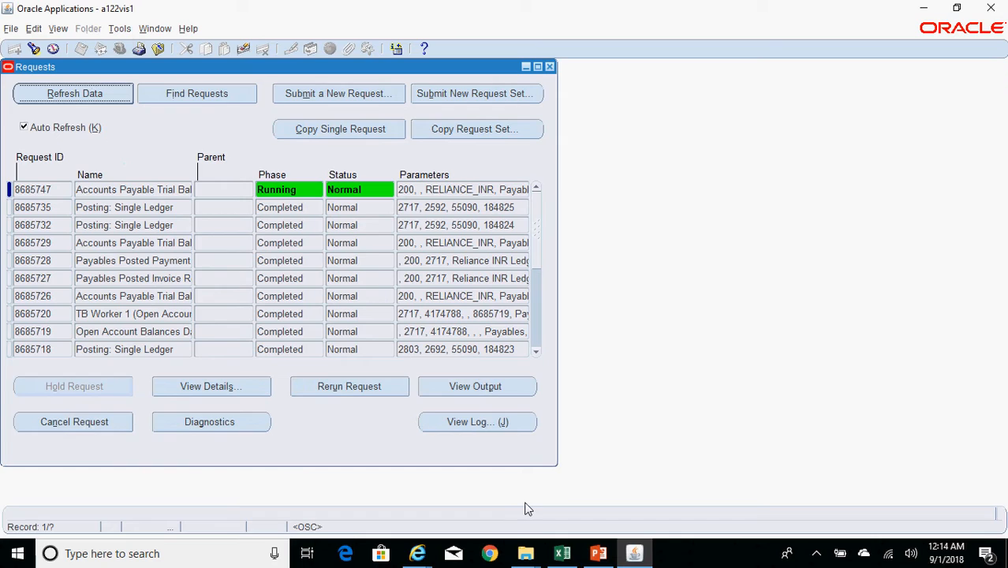
Switch to the Excel workbook and enter "Jul-18 AP TB" in cell B27 beside the internal reconciliation formula
{"action": "left_click", "coordinate": [562, 553]}
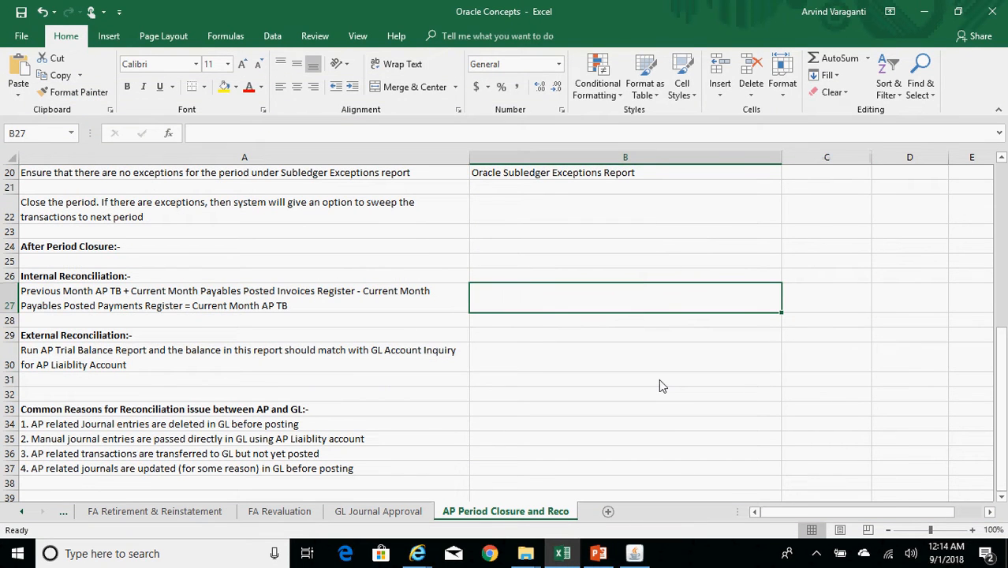
{"action": "type", "text": "A"}
{"action": "key", "text": "BackSpace"}
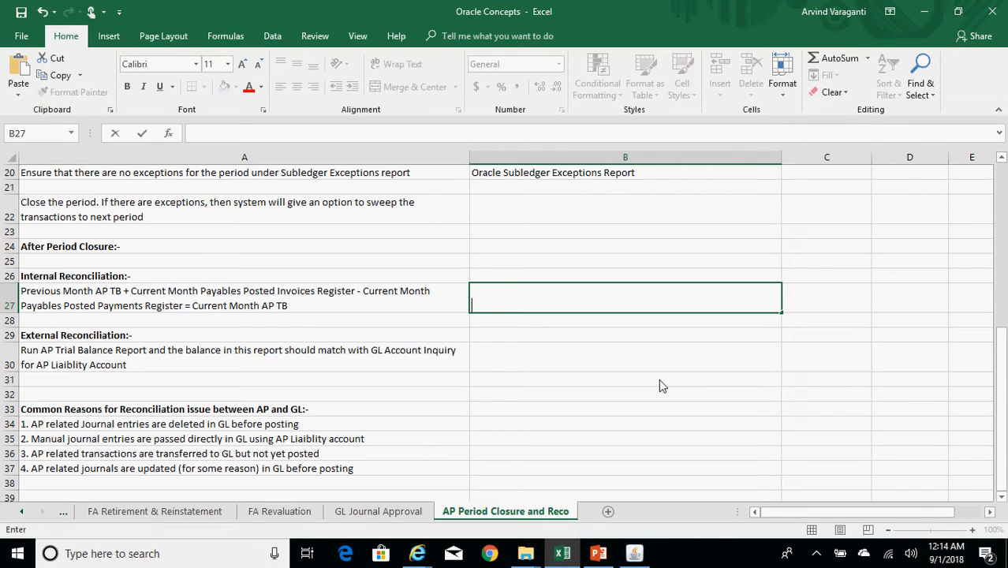
{"action": "type", "text": "Jul-18 AP TB"}
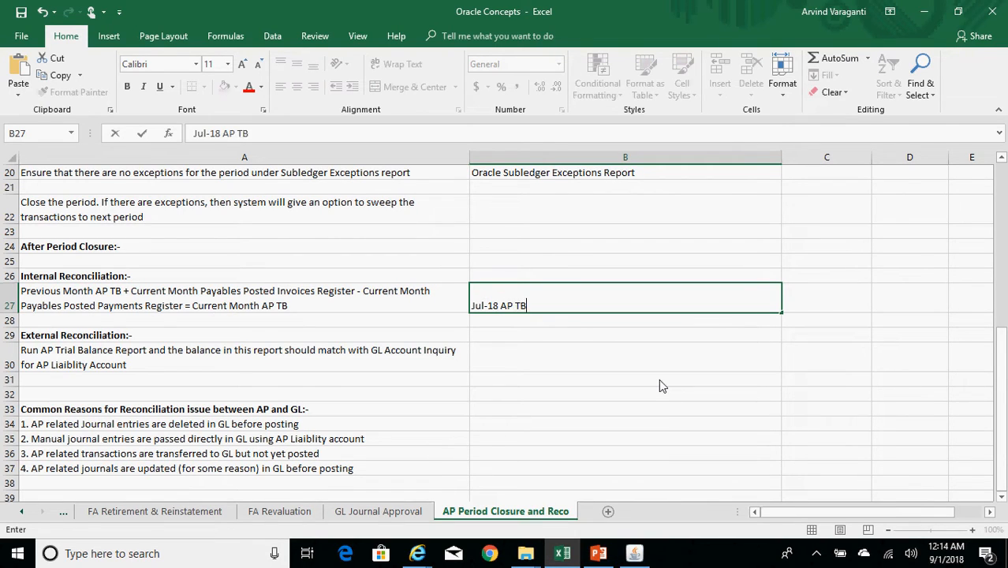
{"action": "key", "text": "Return"}
Enter "Aug-18 Payables Posted Invoices Register" in cell B28
{"action": "key", "text": "Up"}
{"action": "key", "text": "Right"}
{"action": "key", "text": "Down"}
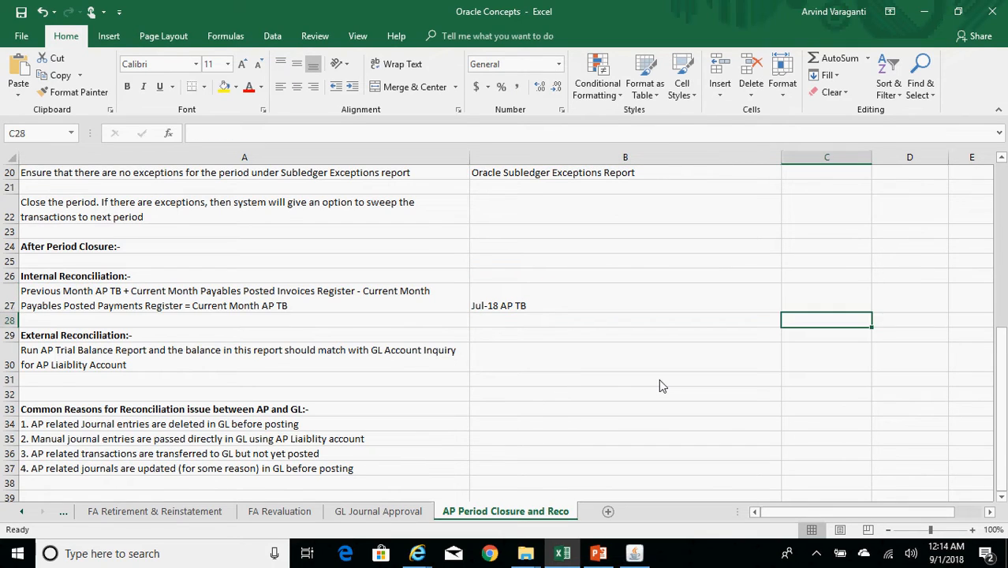
{"action": "key", "text": "Left"}
{"action": "type", "text": "Aug-1"}
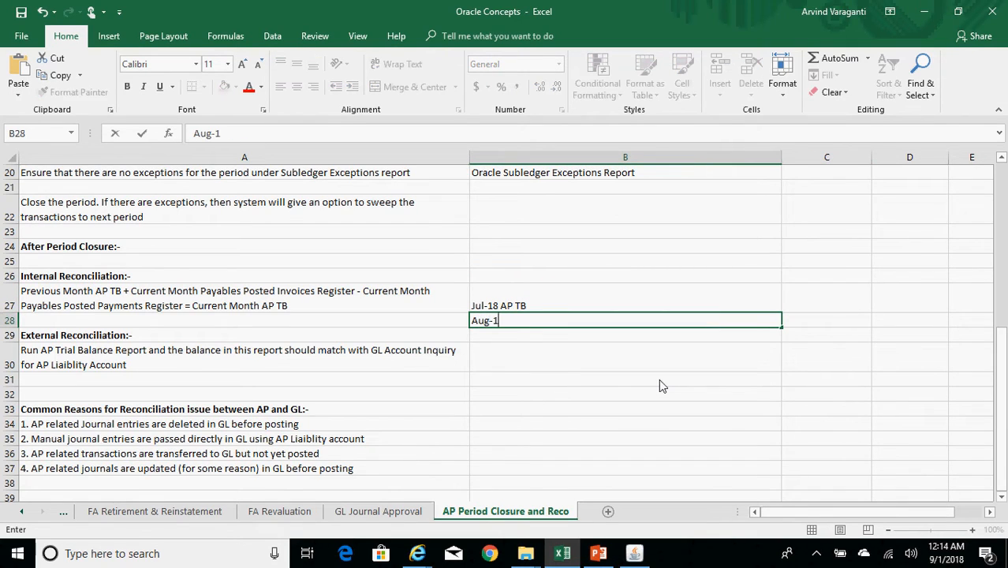
{"action": "type", "text": "8 Payy"}
{"action": "key", "text": "BackSpace"}
{"action": "key", "text": "BackSpace"}
{"action": "type", "text": "yables "}
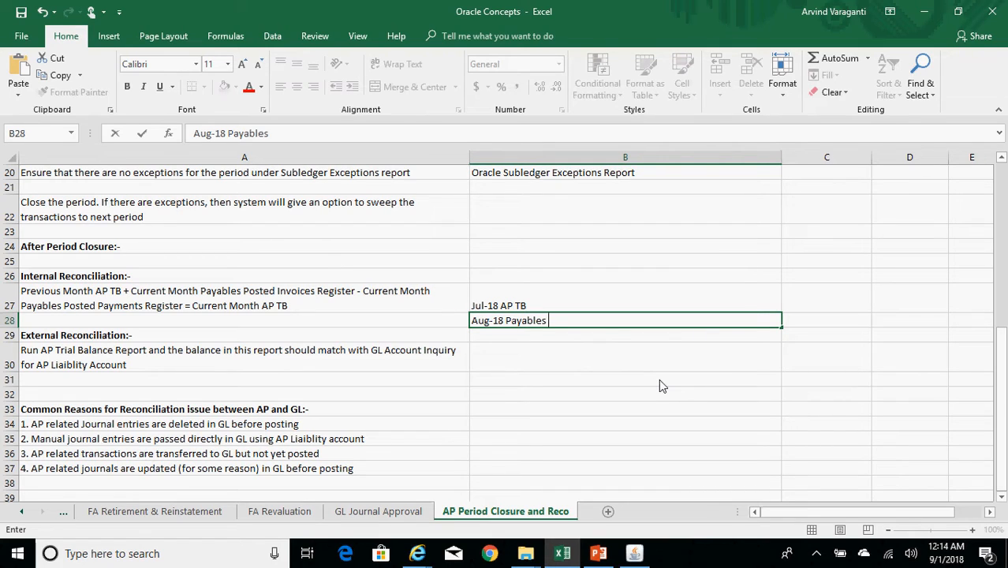
{"action": "type", "text": "Posted Invoices Re"}
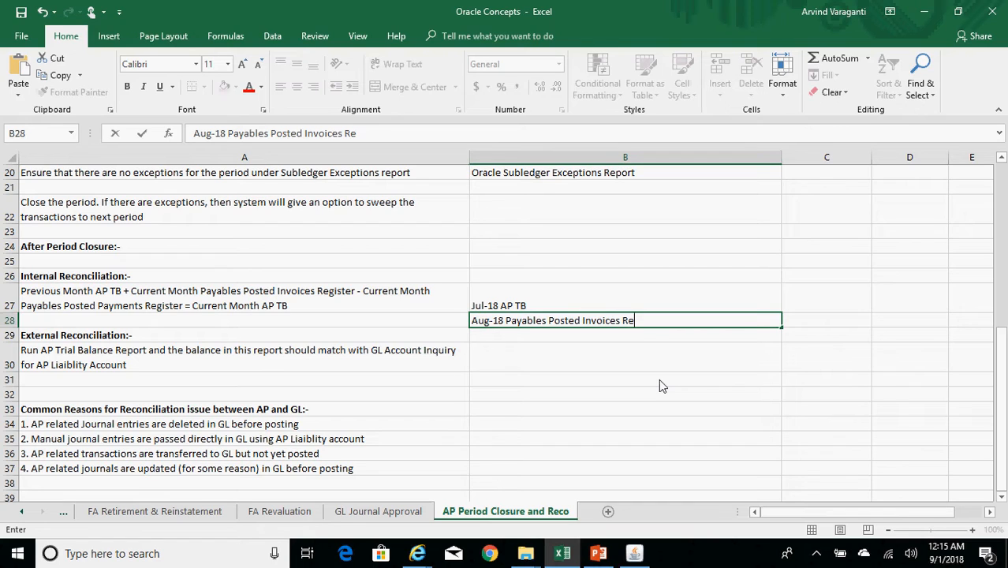
{"action": "type", "text": "gister"}
{"action": "key", "text": "Return"}
Enter "Aug-18 Payables Posted Payments Register" in cell B29
{"action": "type", "text": "Aug-18"}
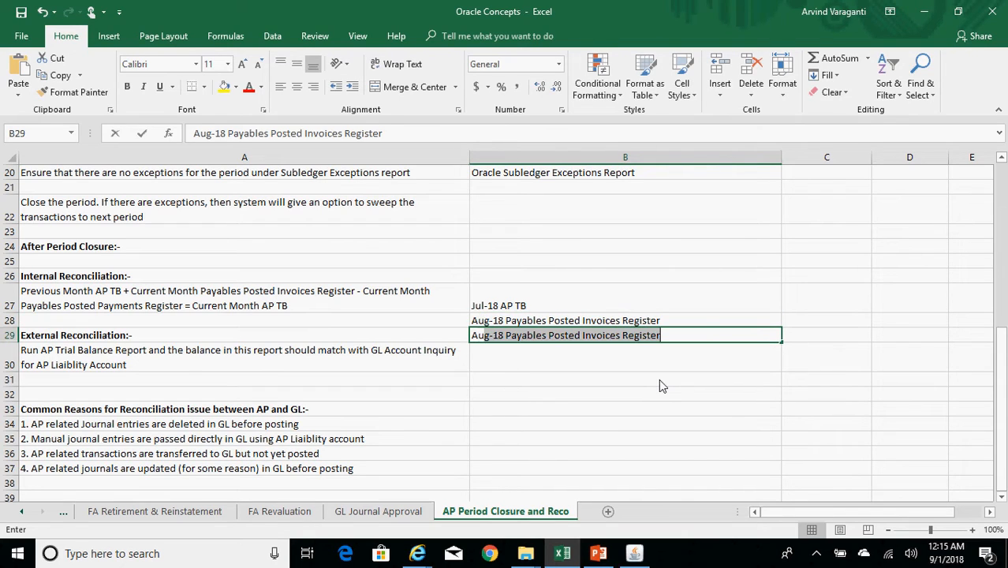
{"action": "type", "text": " Payables "}
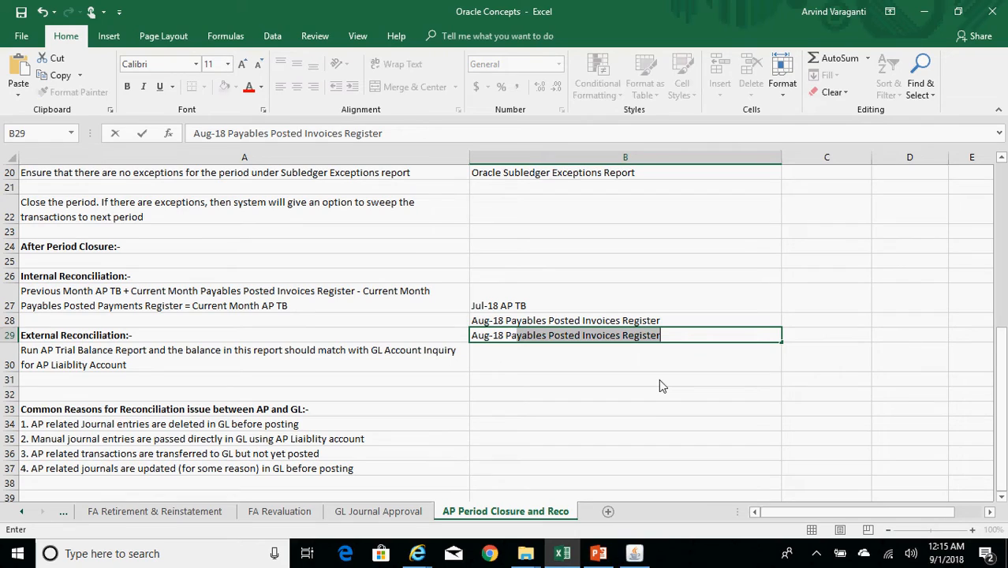
{"action": "type", "text": "Posted "}
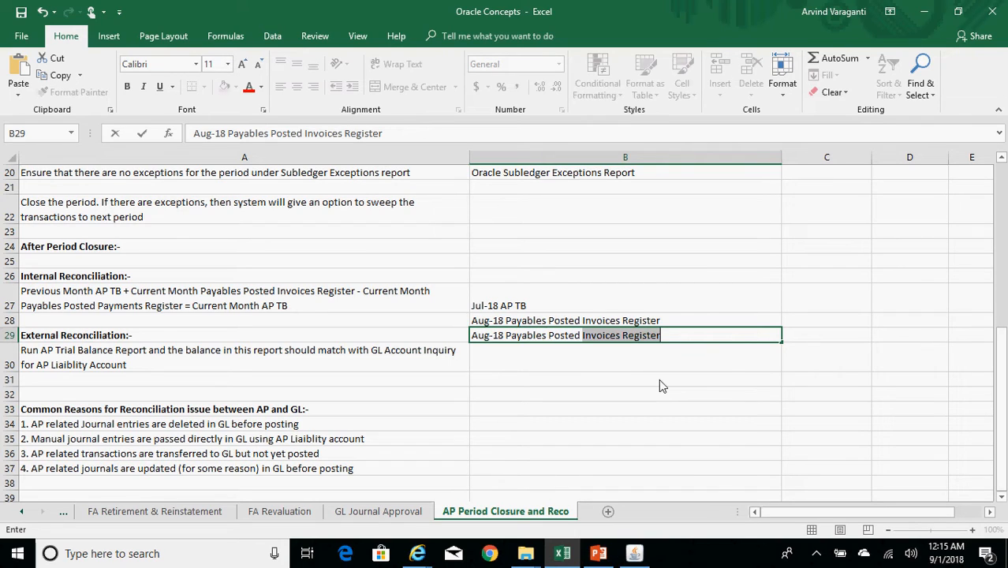
{"action": "type", "text": "Payments Register"}
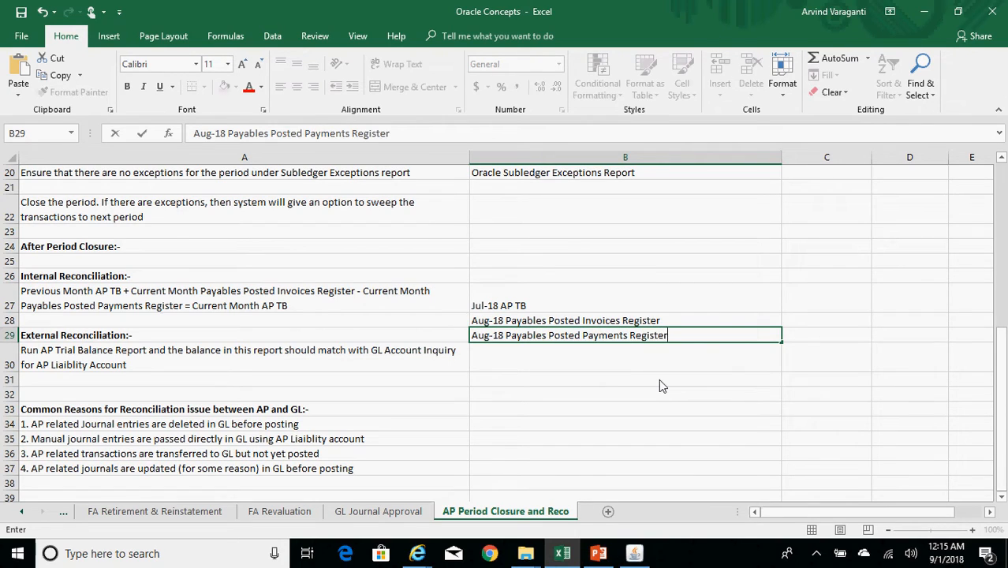
{"action": "key", "text": "Return"}
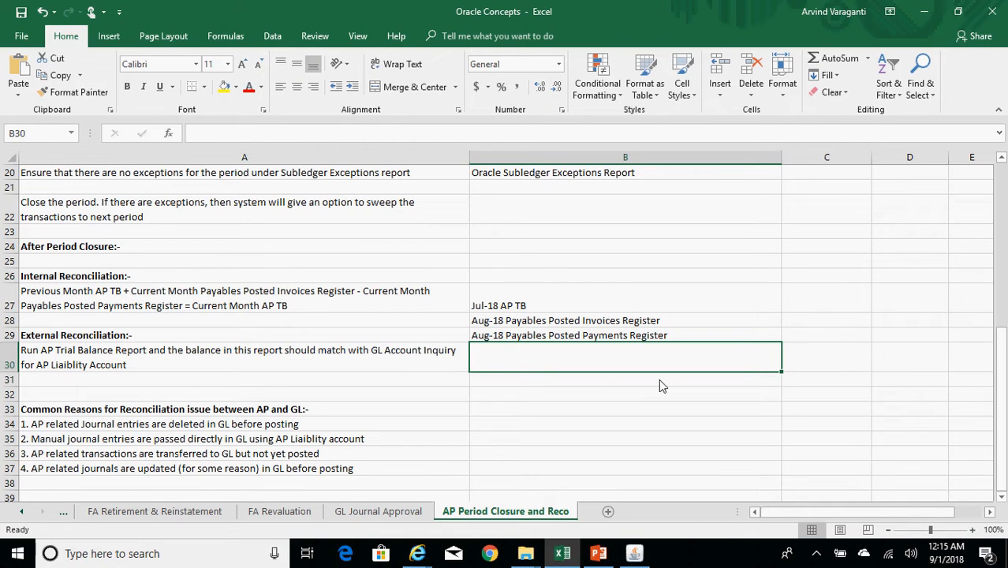
Try to prefix the text in cell B28 with a plus sign
{"action": "key", "text": "Up"}
{"action": "key", "text": "Up"}
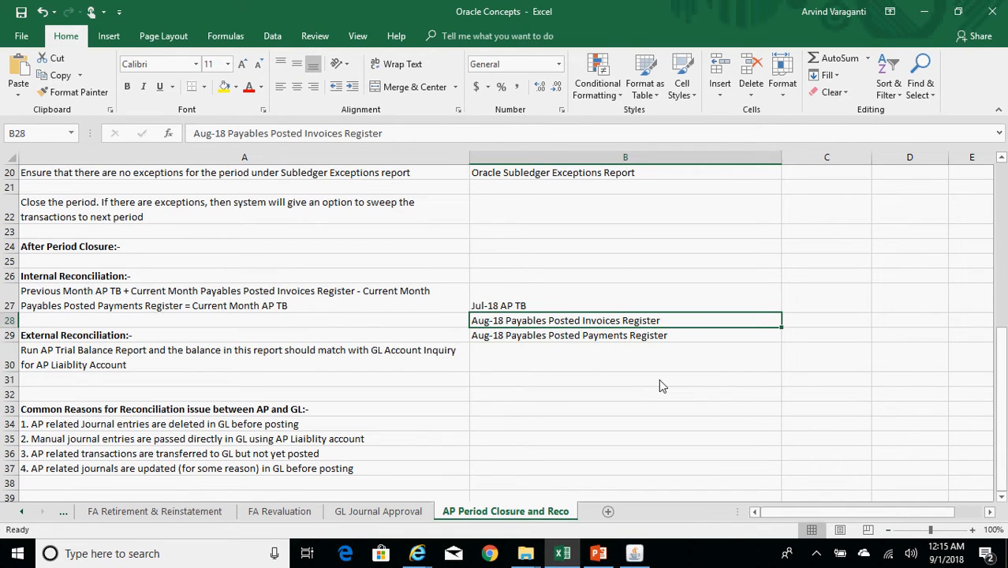
{"action": "key", "text": "F2"}
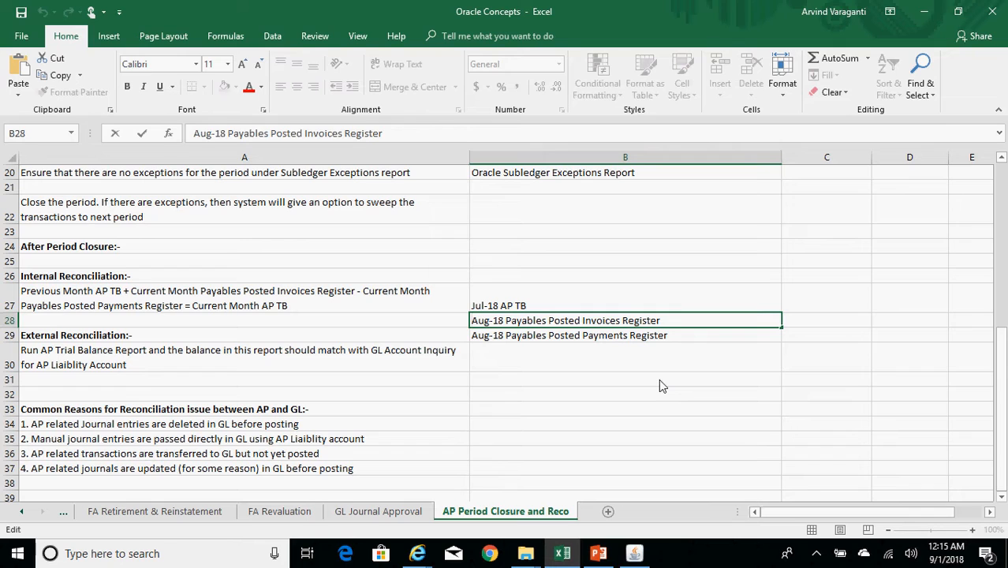
{"action": "key", "text": "Home"}
{"action": "type", "text": "+"}
{"action": "key", "text": "Return"}
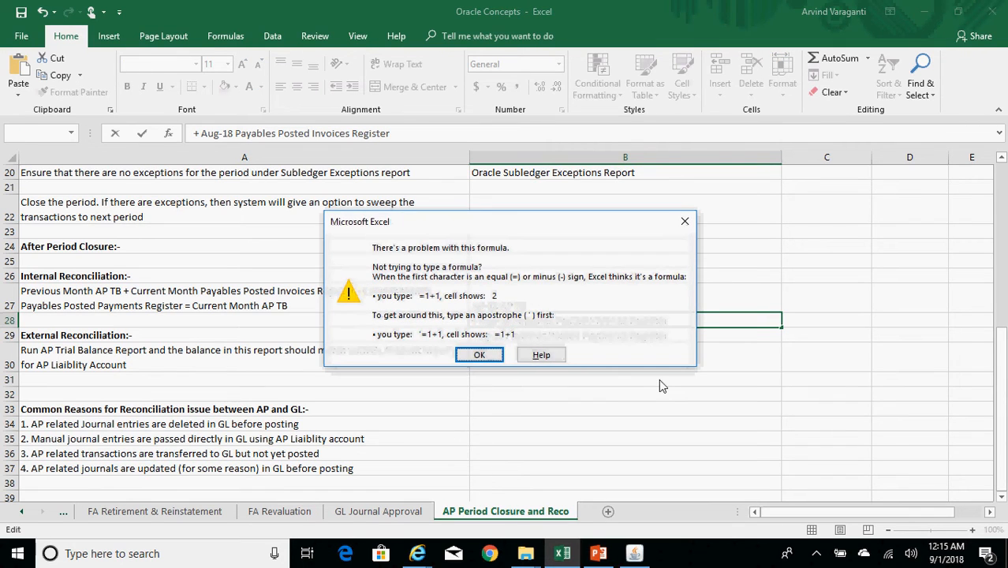
{"action": "key", "text": "Return"}
{"action": "key", "text": "Escape"}
{"action": "key", "text": "Right"}
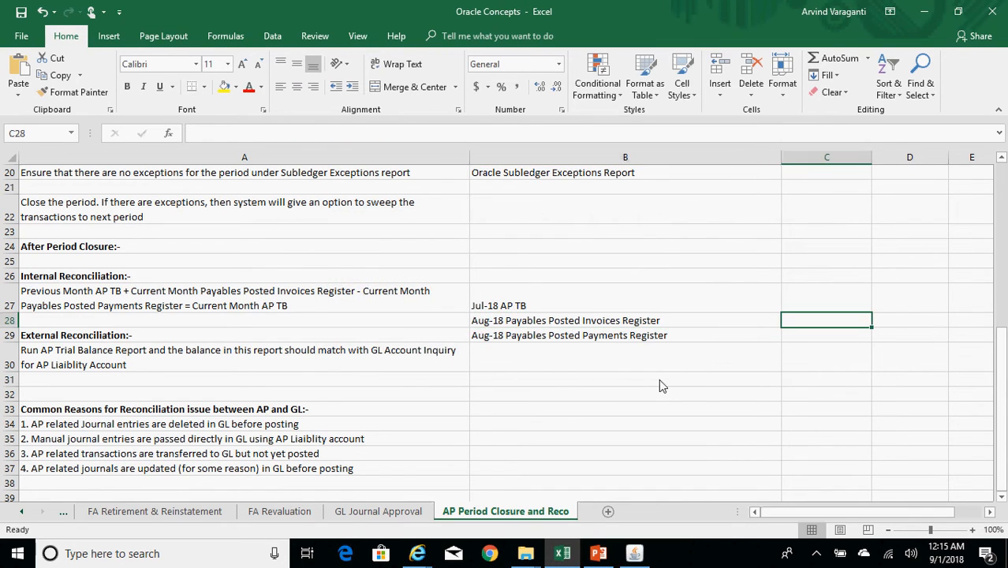
{"action": "key", "text": "Down"}
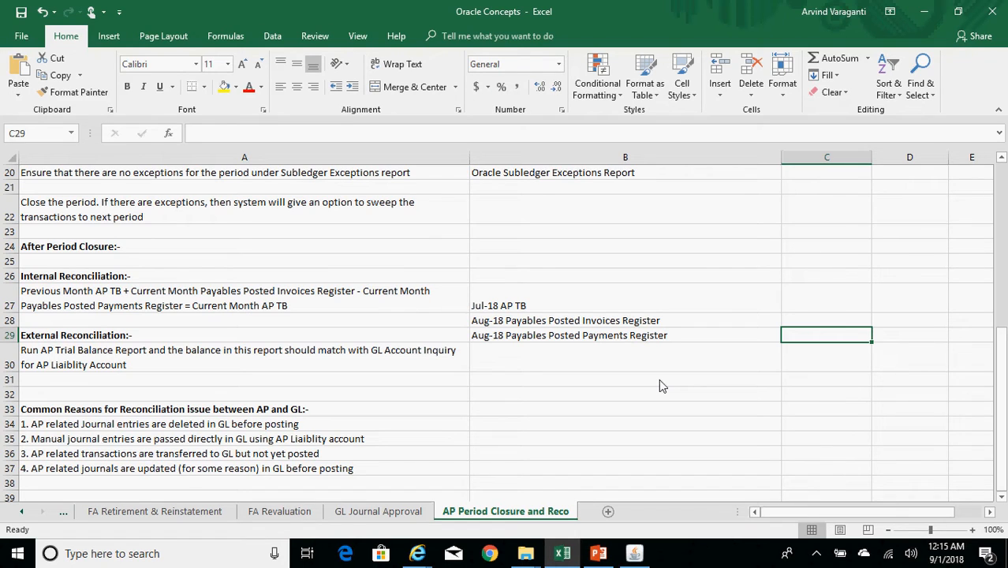
{"action": "key", "text": "Down"}
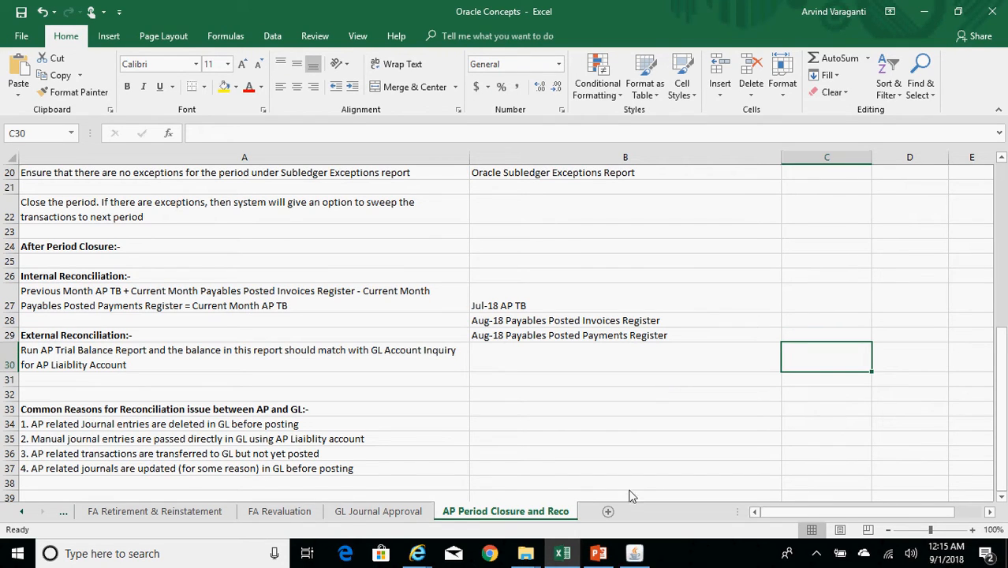
Switch to Oracle Applications, refresh the request list and open the output of the latest Accounts Payable Trial Balance request
{"action": "left_click", "coordinate": [634, 553]}
{"action": "left_click", "coordinate": [83, 99]}
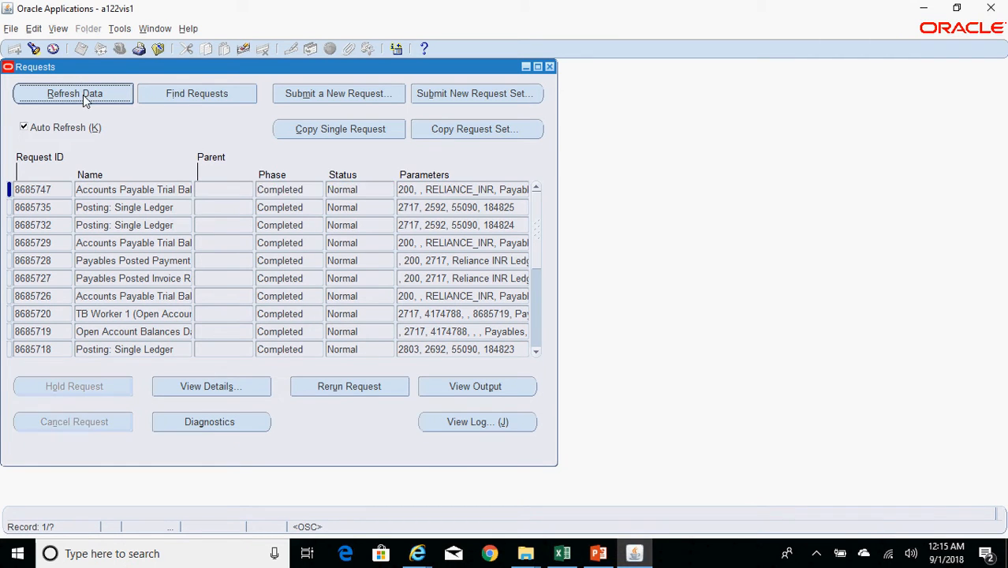
{"action": "left_click", "coordinate": [465, 387]}
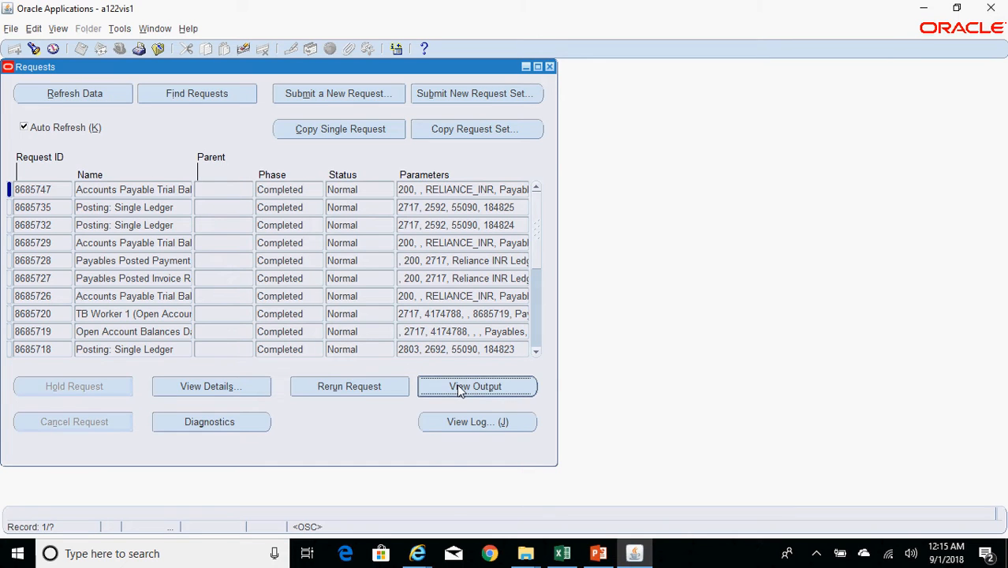
{"action": "left_click", "coordinate": [519, 265]}
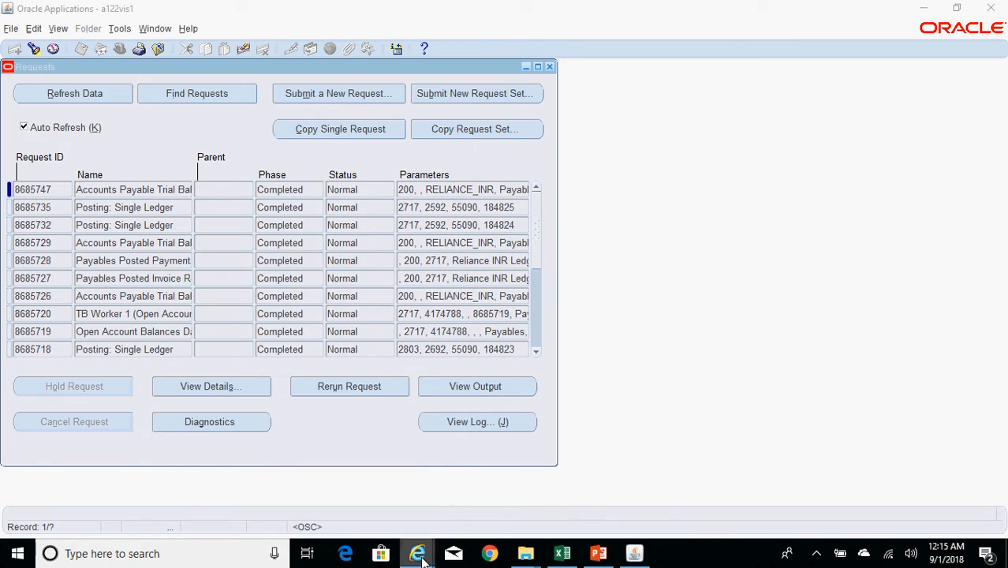
{"action": "mouse_move", "coordinate": [419, 554]}
{"action": "left_click", "coordinate": [605, 502]}
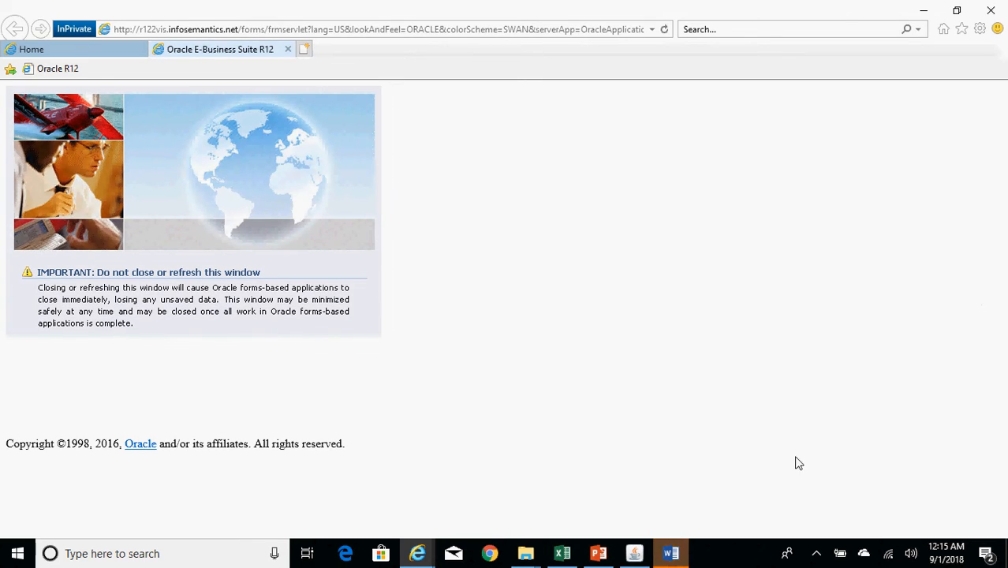
Switch to Word and examine the Payables Trial Balance Report as of Jul 31, 2018, including the liability account and ledger total
{"action": "left_click", "coordinate": [670, 554]}
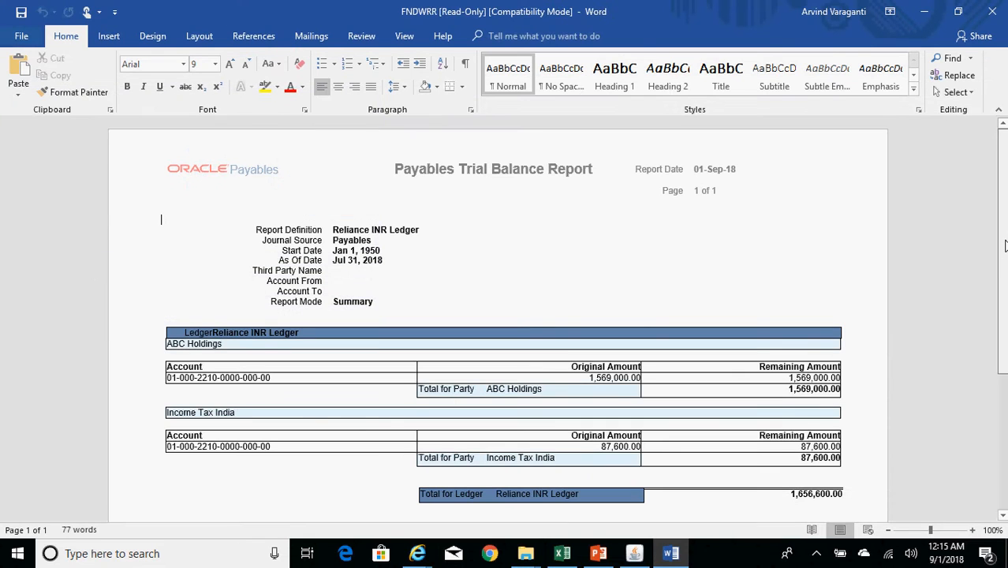
{"action": "scroll", "coordinate": [710, 379], "scroll_direction": "down", "scroll_amount": 3}
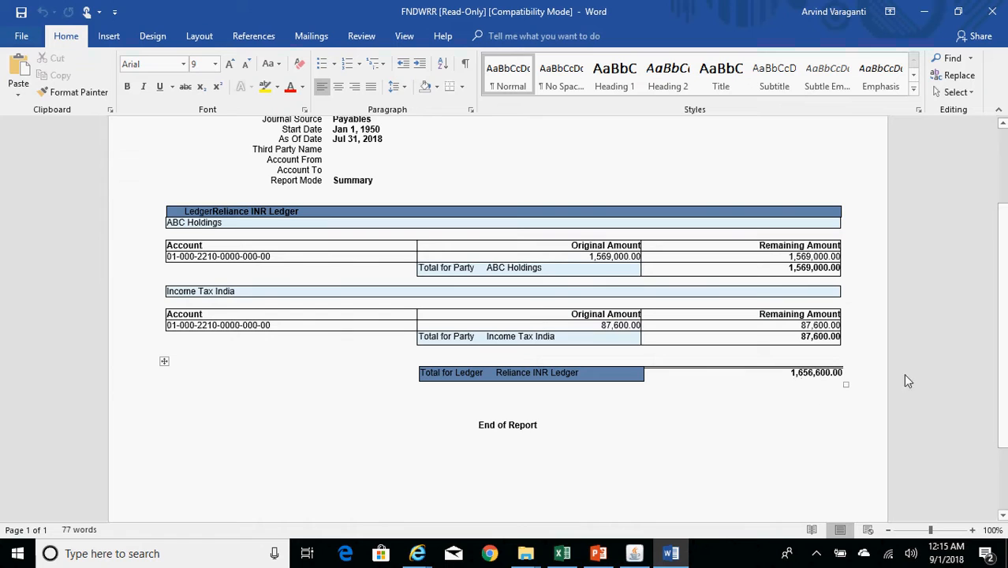
{"action": "scroll", "coordinate": [907, 378], "scroll_direction": "up", "scroll_amount": 3}
{"action": "scroll", "coordinate": [467, 400], "scroll_direction": "down", "scroll_amount": 2}
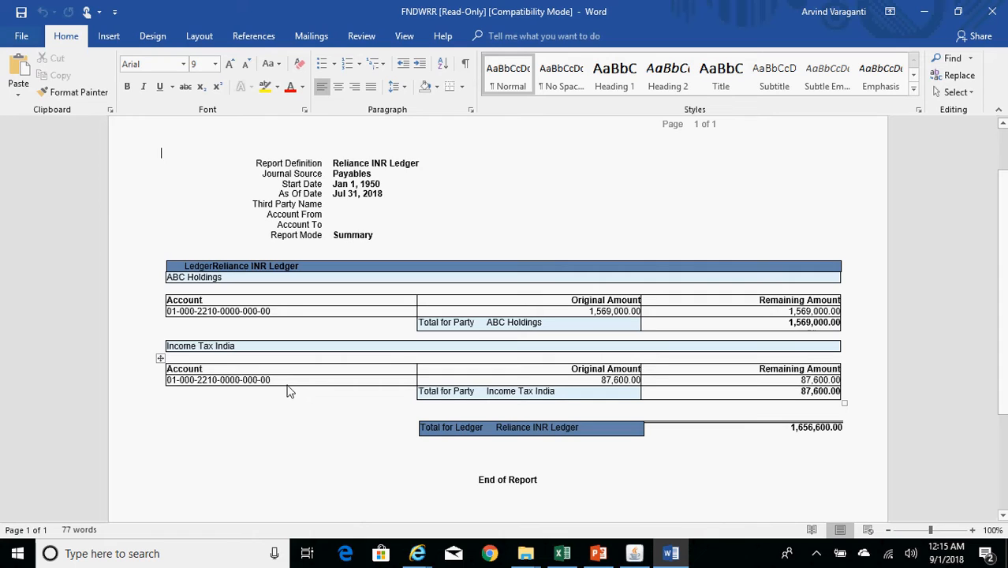
{"action": "left_click_drag", "start_coordinate": [272, 380], "coordinate": [167, 382]}
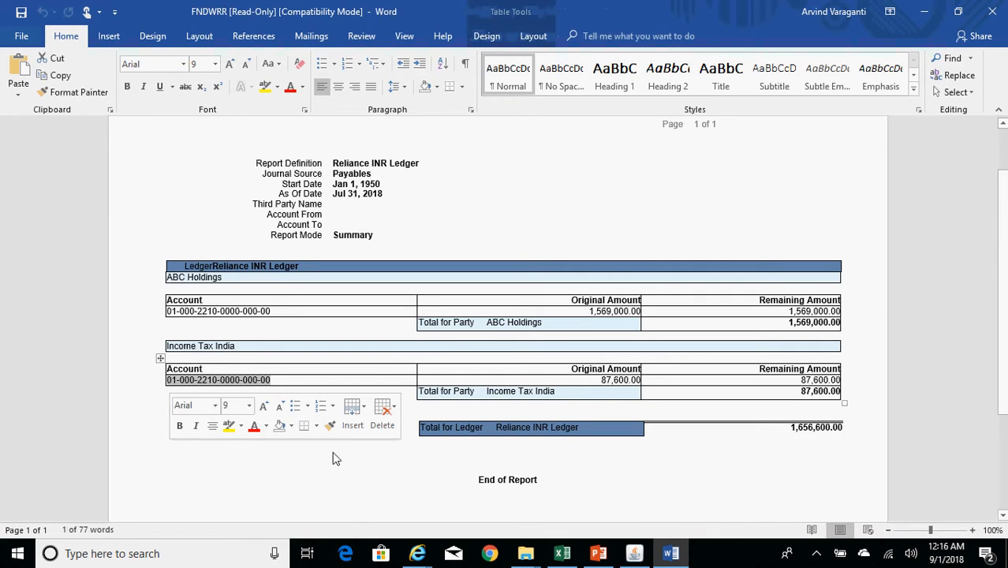
{"action": "left_click", "coordinate": [236, 472]}
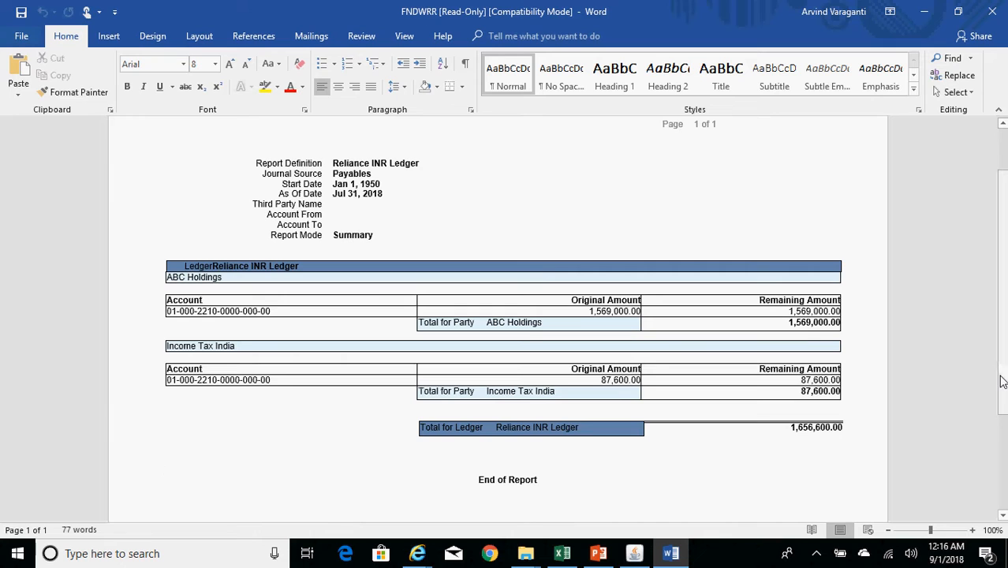
{"action": "scroll", "coordinate": [1004, 382], "scroll_direction": "up", "scroll_amount": 1}
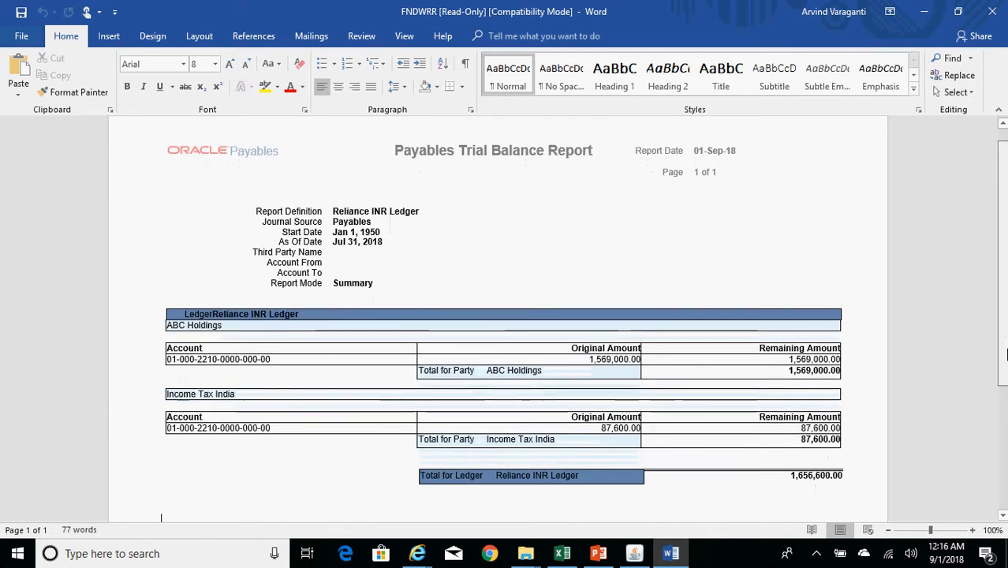
{"action": "scroll", "coordinate": [1002, 382], "scroll_direction": "down", "scroll_amount": 1}
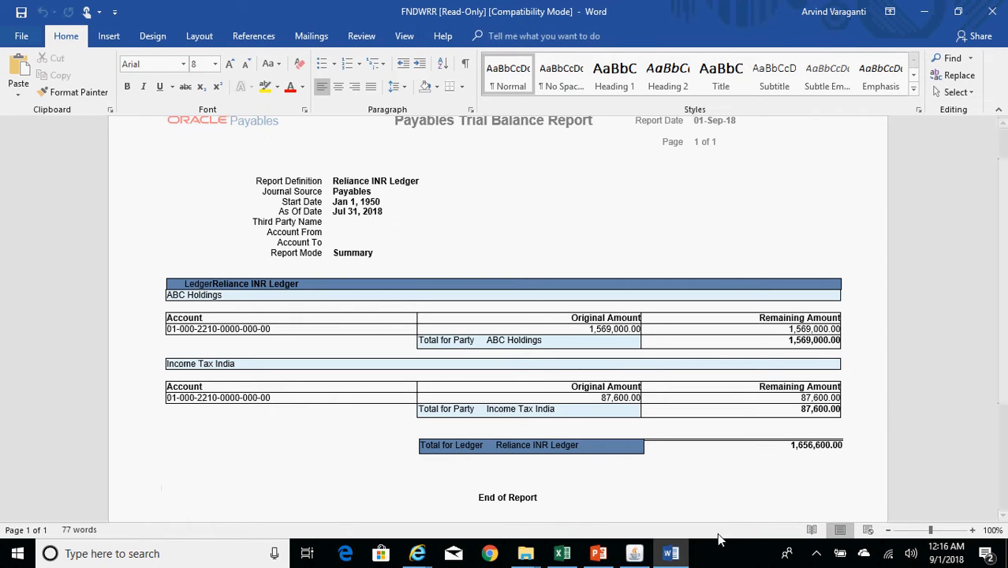
Switch to Excel, enter 1656600 in cell C27 as the Jul-18 AP TB amount, and apply the comma number style
{"action": "left_click", "coordinate": [562, 553]}
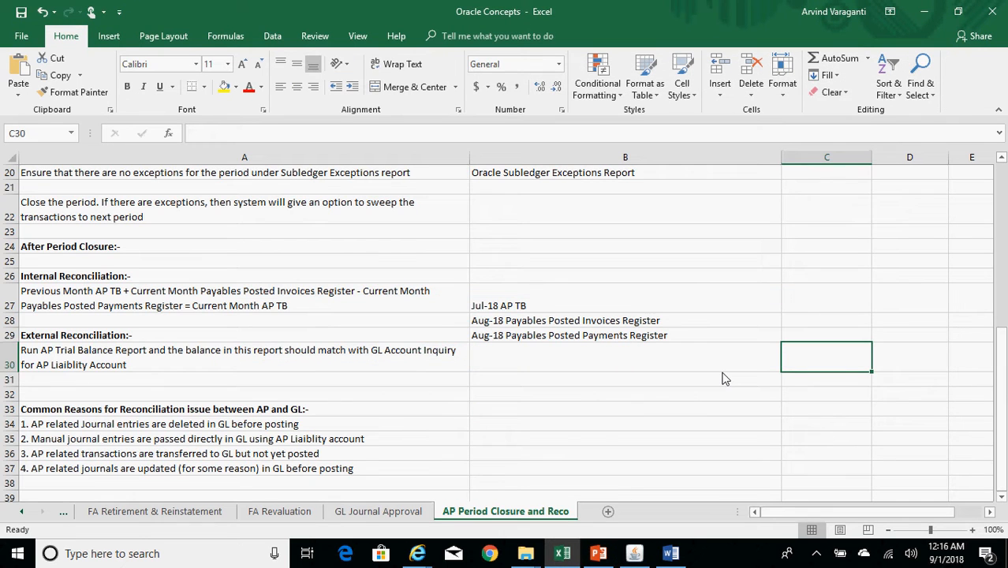
{"action": "key", "text": "Up"}
{"action": "key", "text": "Up"}
{"action": "key", "text": "Up"}
{"action": "type", "text": "16"}
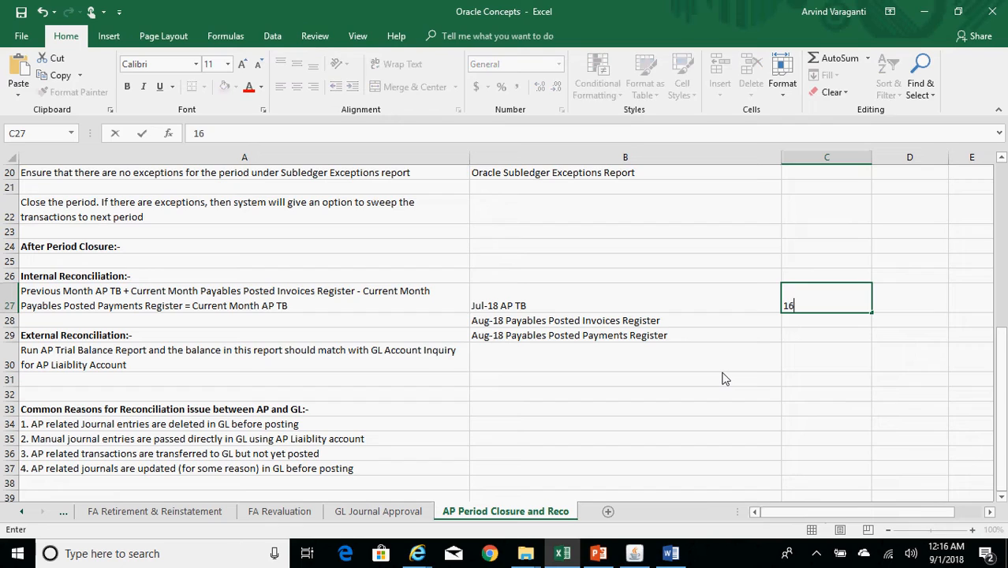
{"action": "type", "text": "56600"}
{"action": "key", "text": "Return"}
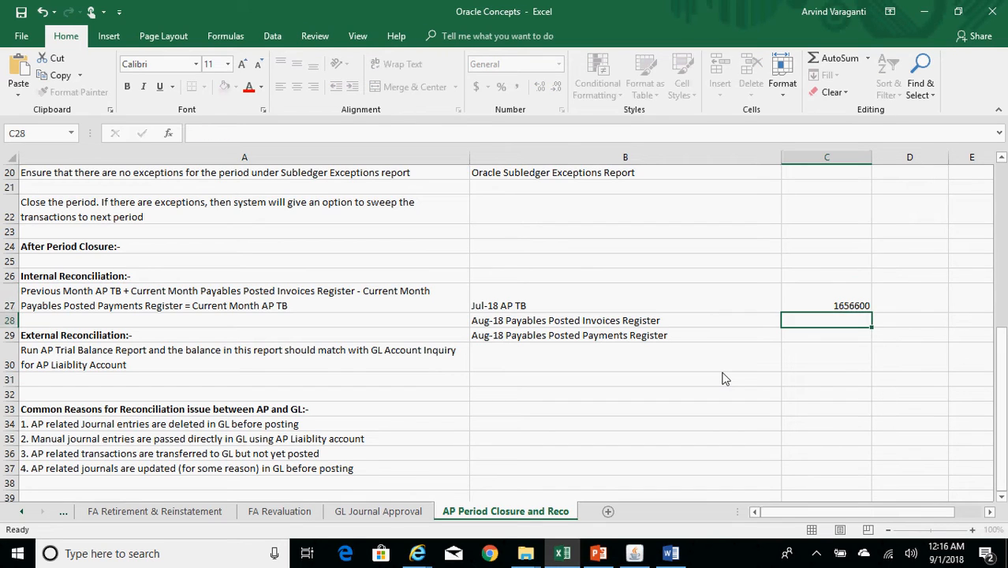
{"action": "key", "text": "Up"}
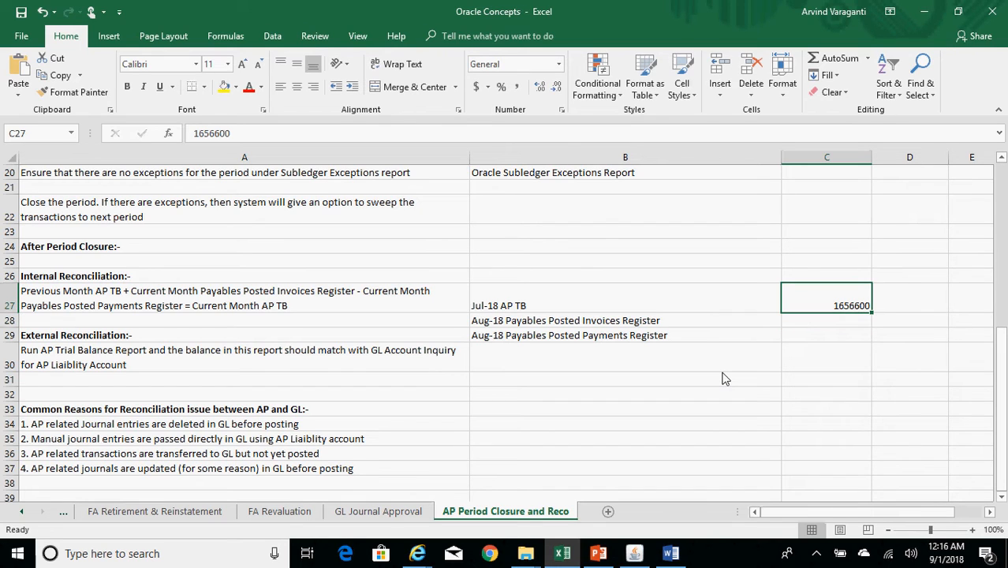
{"action": "left_click", "coordinate": [517, 89]}
{"action": "left_click", "coordinate": [638, 308]}
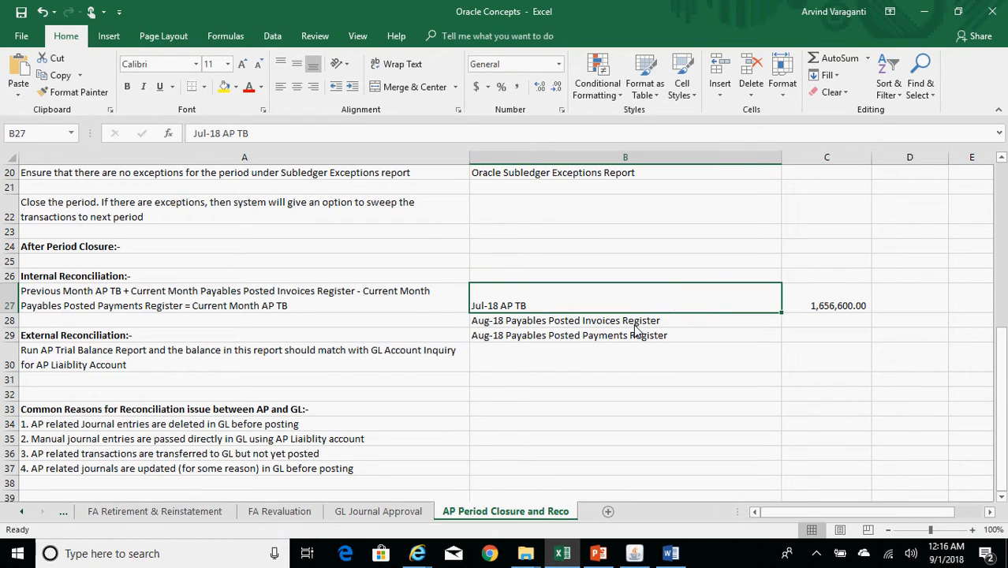
{"action": "left_click", "coordinate": [636, 327]}
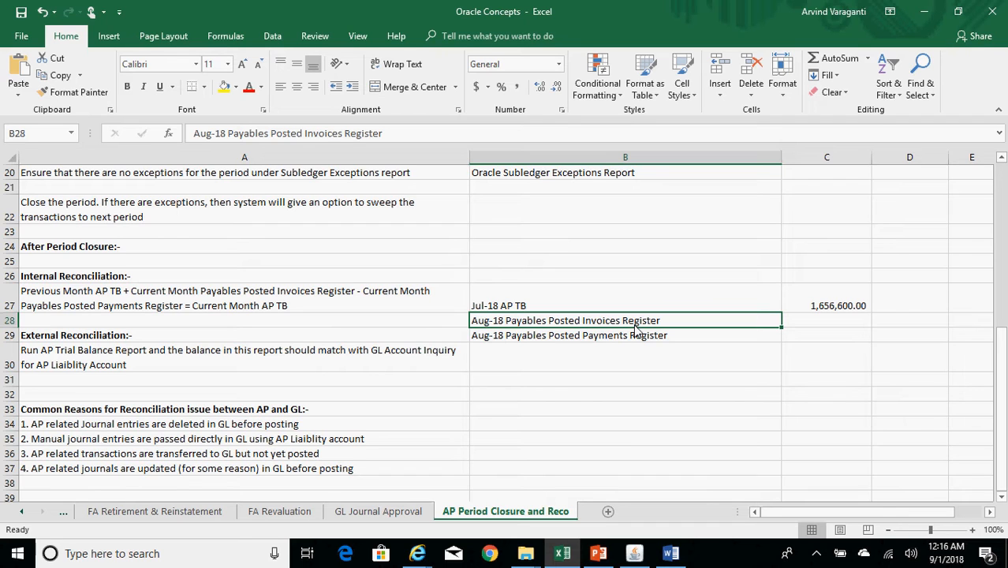
Switch to Oracle Applications and start a new request for the Payables Posted Invoice Register
{"action": "left_click", "coordinate": [634, 553]}
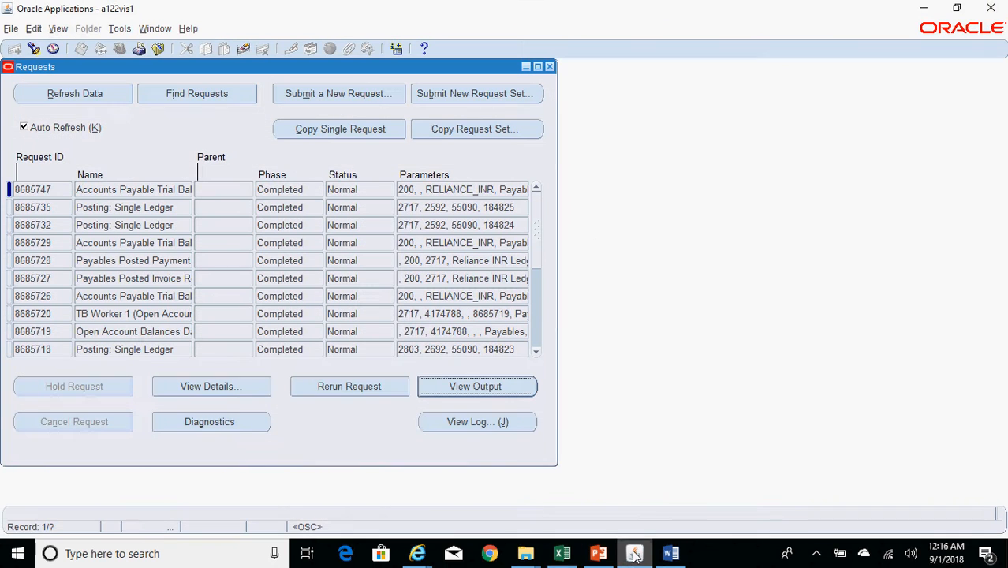
{"action": "left_click", "coordinate": [362, 95]}
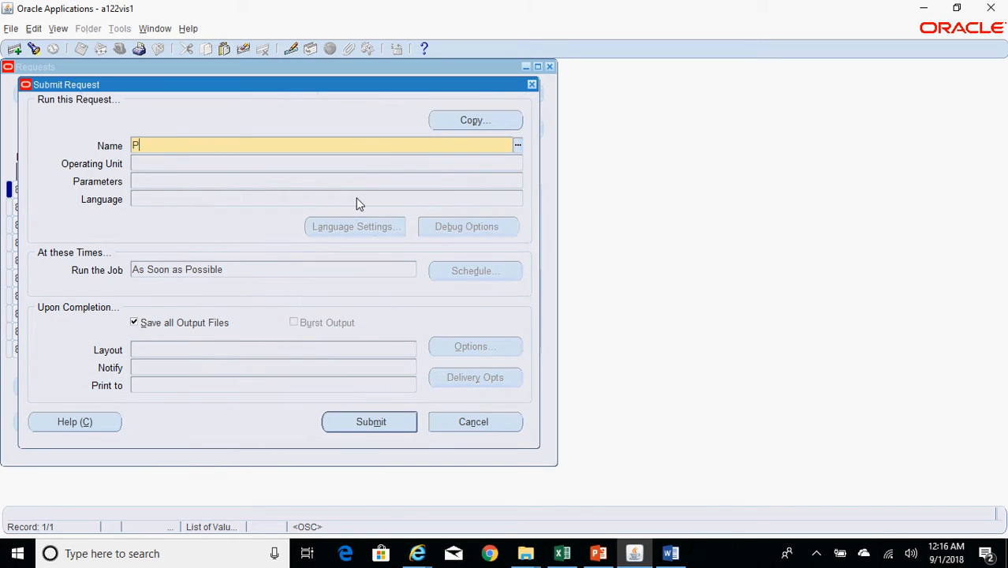
{"action": "type", "text": "Paya%Posted%Inv%"}
{"action": "key", "text": "Tab"}
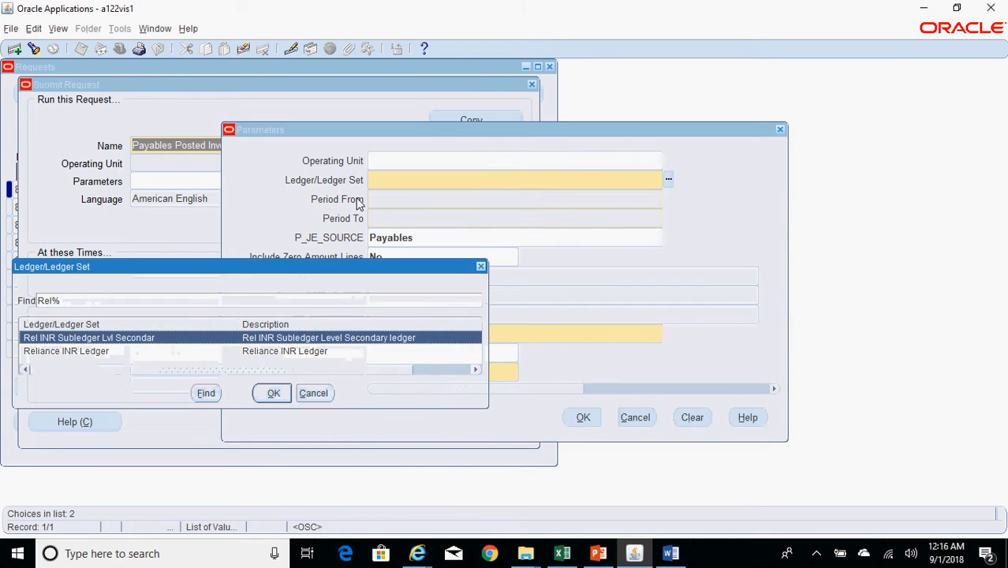
Set the request's ledger to Reliance INR Ledger and its period range from AUG-18 to AUG-18
{"action": "key", "text": "Down"}
{"action": "key", "text": "Return"}
{"action": "type", "text": "aug-"}
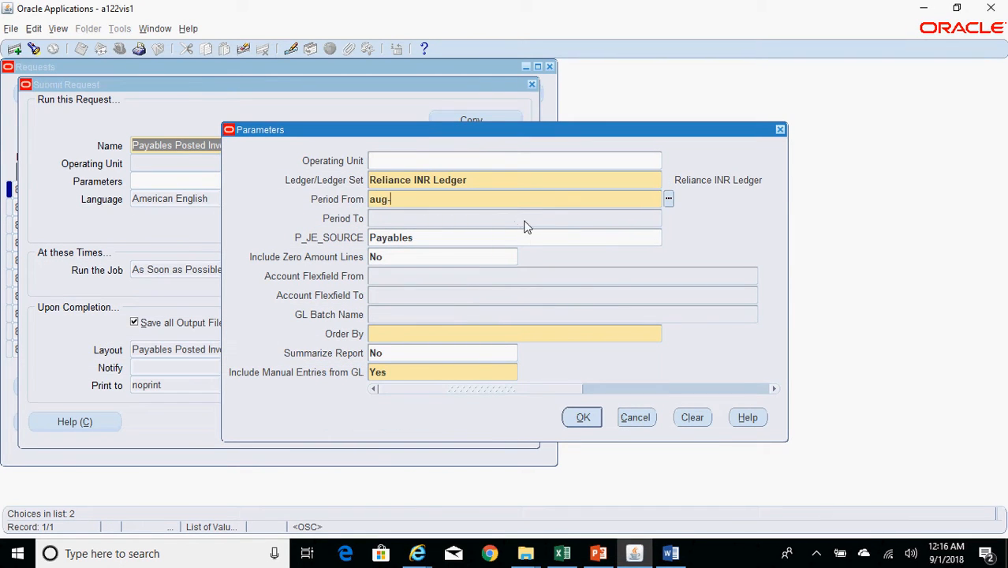
{"action": "type", "text": "18"}
{"action": "key", "text": "Tab"}
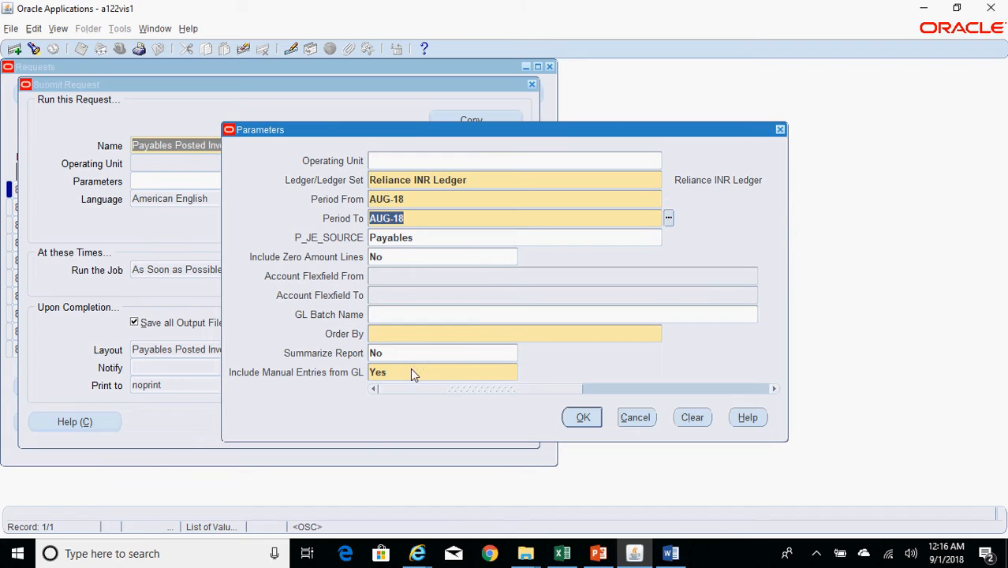
Set Include Manual Entries from GL to No and order the report by Journal Entry Batch
{"action": "left_click", "coordinate": [404, 372]}
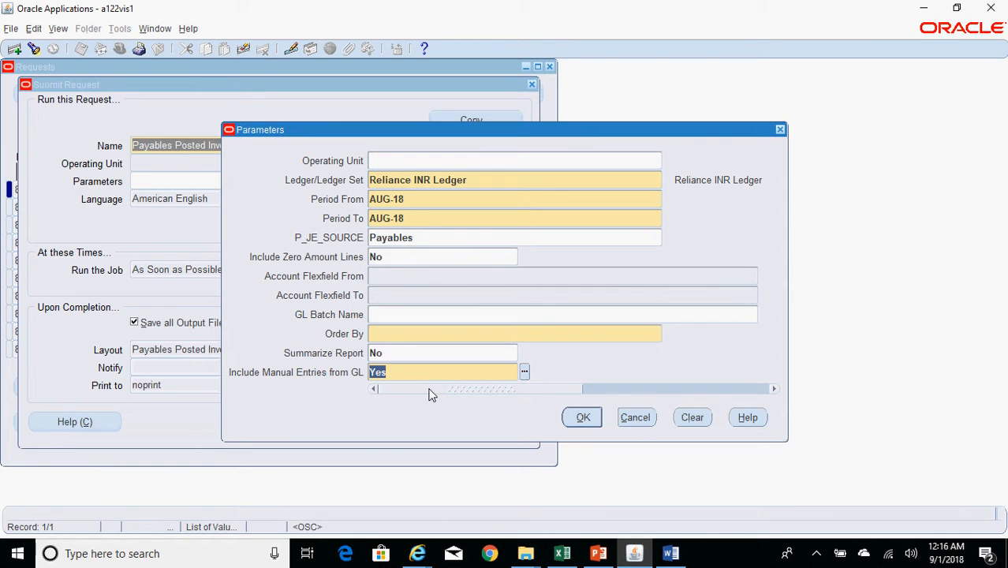
{"action": "type", "text": "No"}
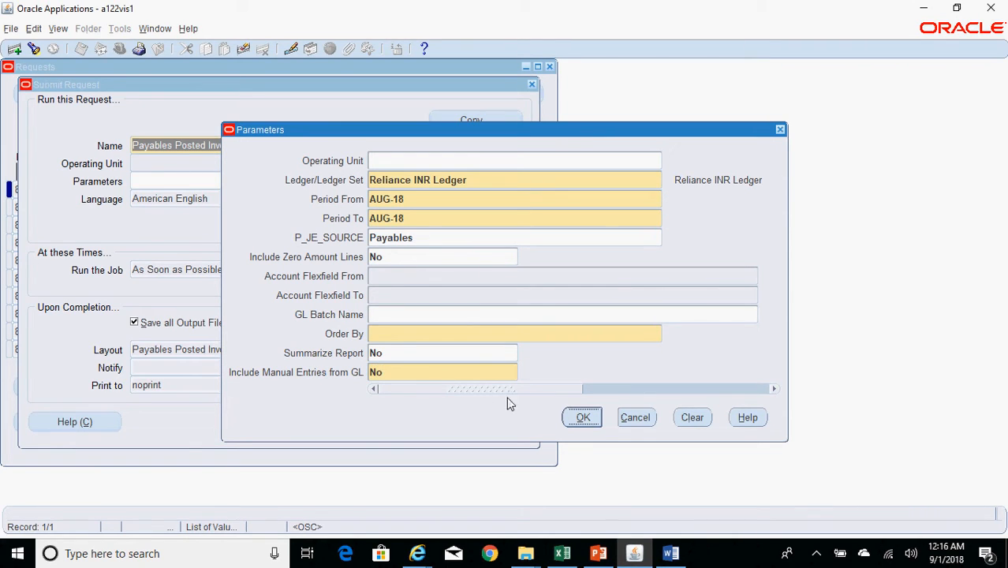
{"action": "left_click", "coordinate": [480, 337]}
{"action": "key", "text": "ctrl+l"}
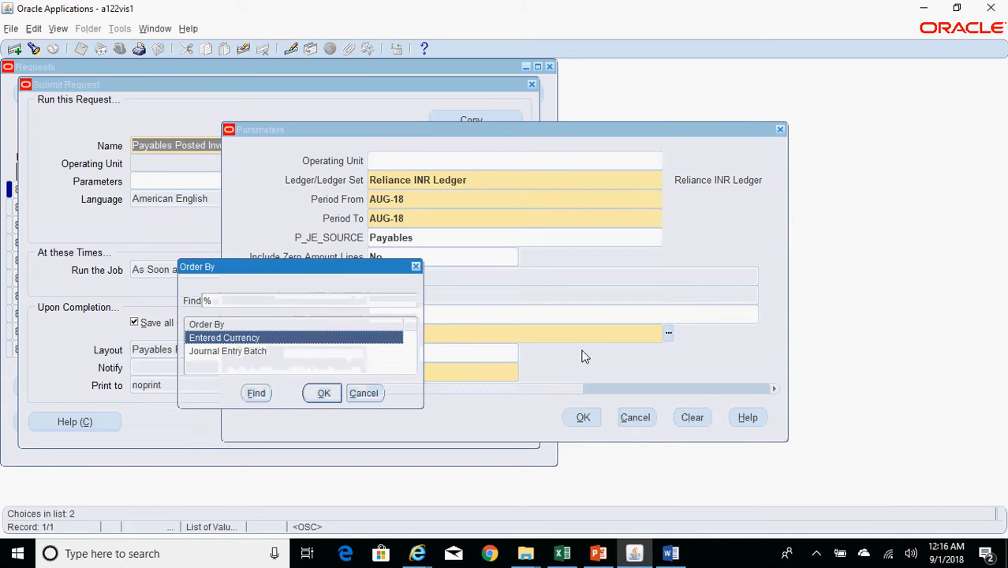
{"action": "key", "text": "Down"}
{"action": "key", "text": "Return"}
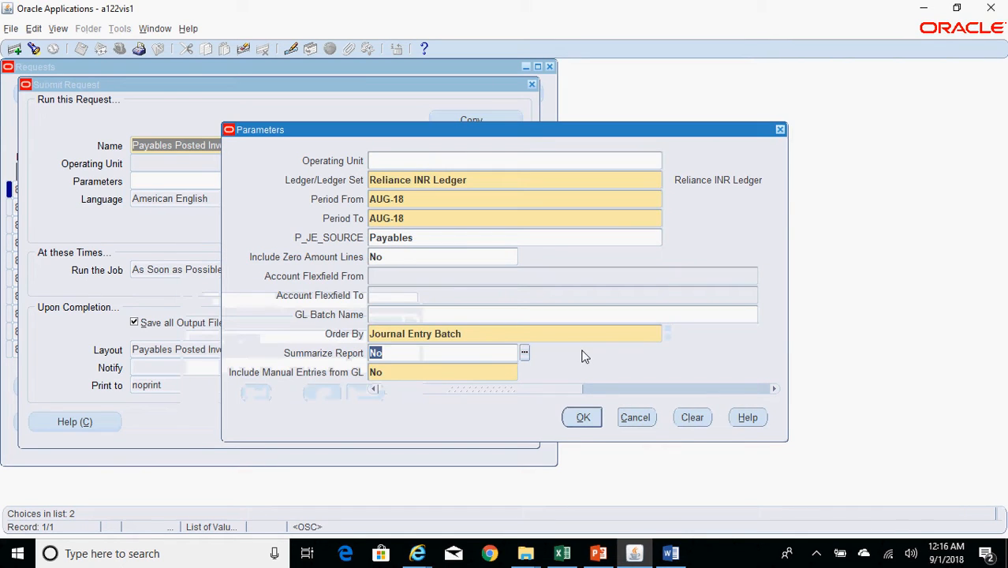
Accept the parameters, submit the Payables Posted Invoice Register request and return to the request list
{"action": "left_click", "coordinate": [593, 422]}
{"action": "left_click", "coordinate": [382, 422]}
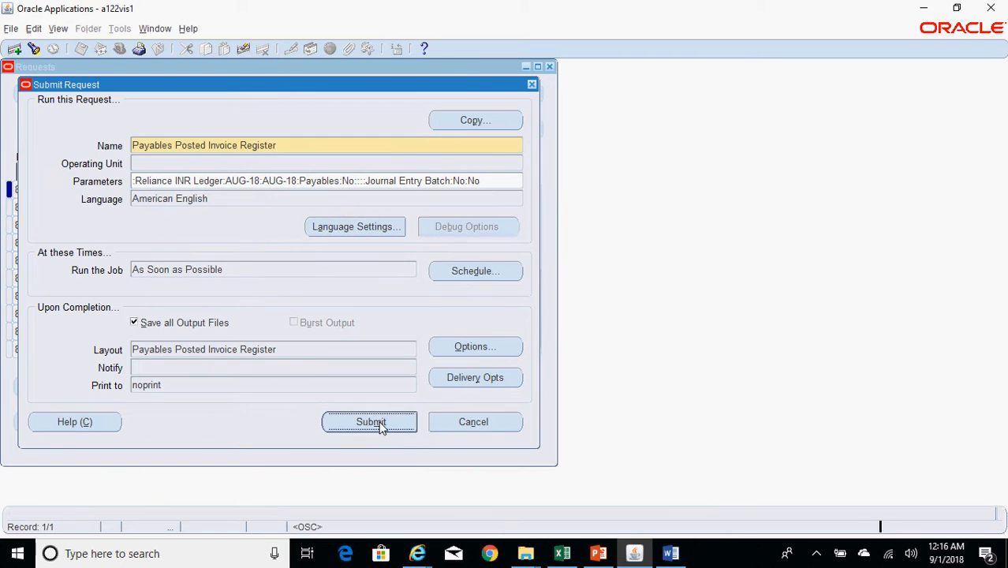
{"action": "left_click", "coordinate": [553, 324]}
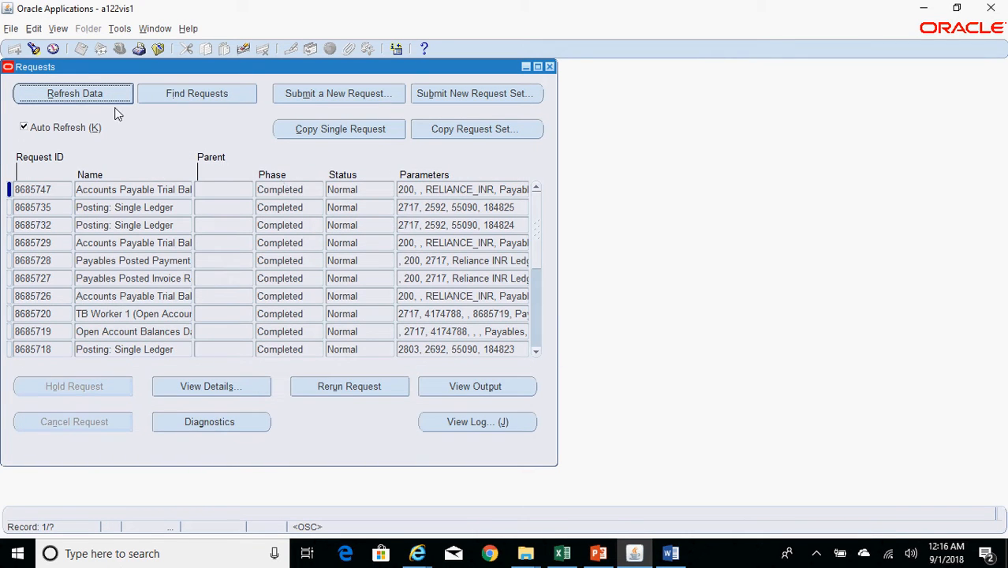
Refresh the request list, open the Payables Posted Invoice Register output in Word and check its report total
{"action": "left_click", "coordinate": [104, 101]}
{"action": "left_click", "coordinate": [104, 101]}
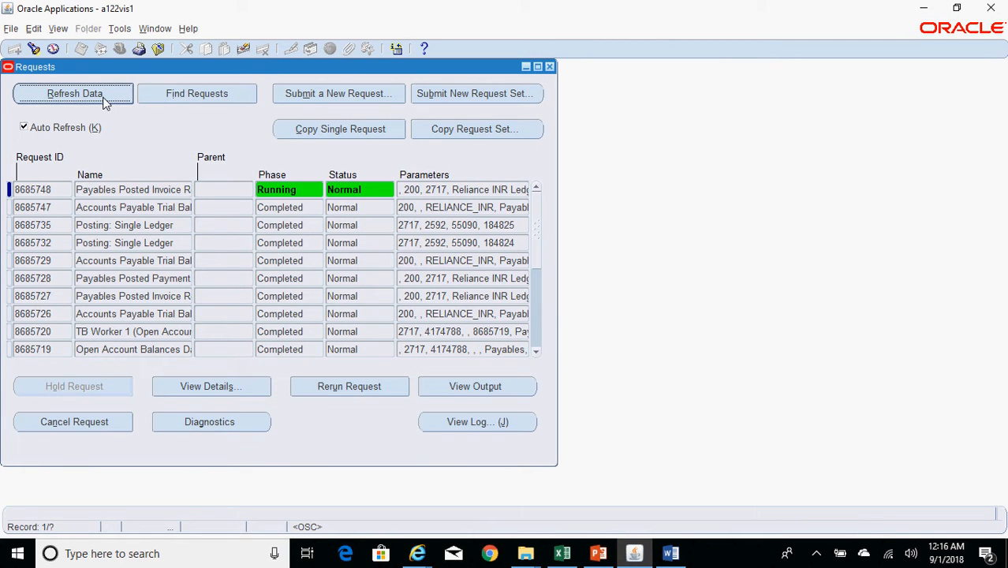
{"action": "left_click", "coordinate": [104, 101]}
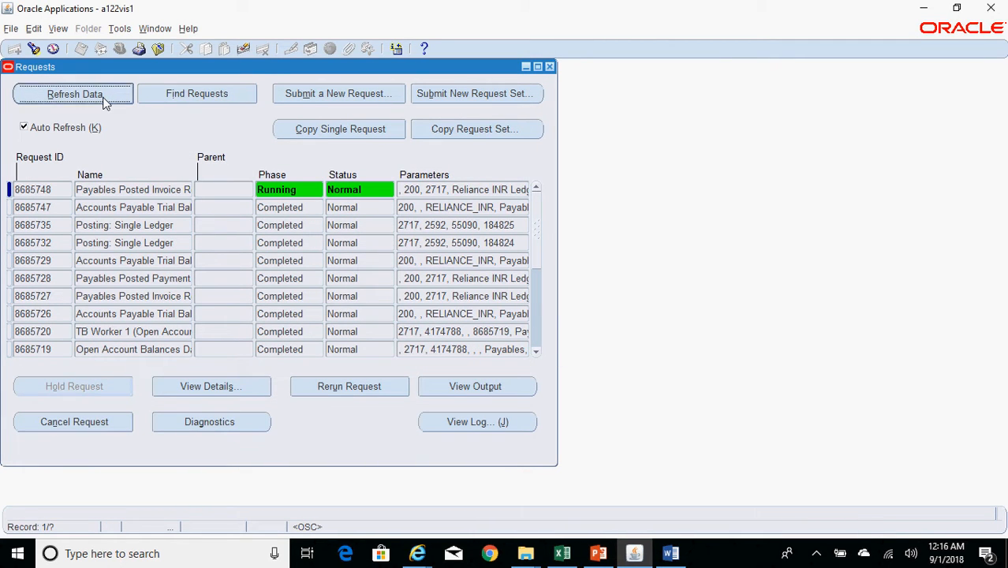
{"action": "left_click", "coordinate": [502, 388]}
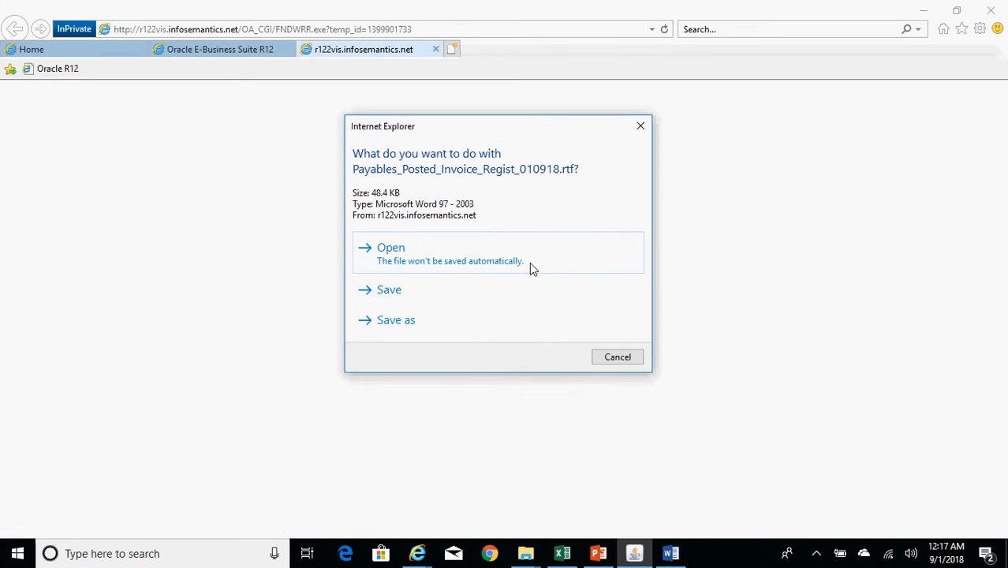
{"action": "left_click", "coordinate": [544, 259]}
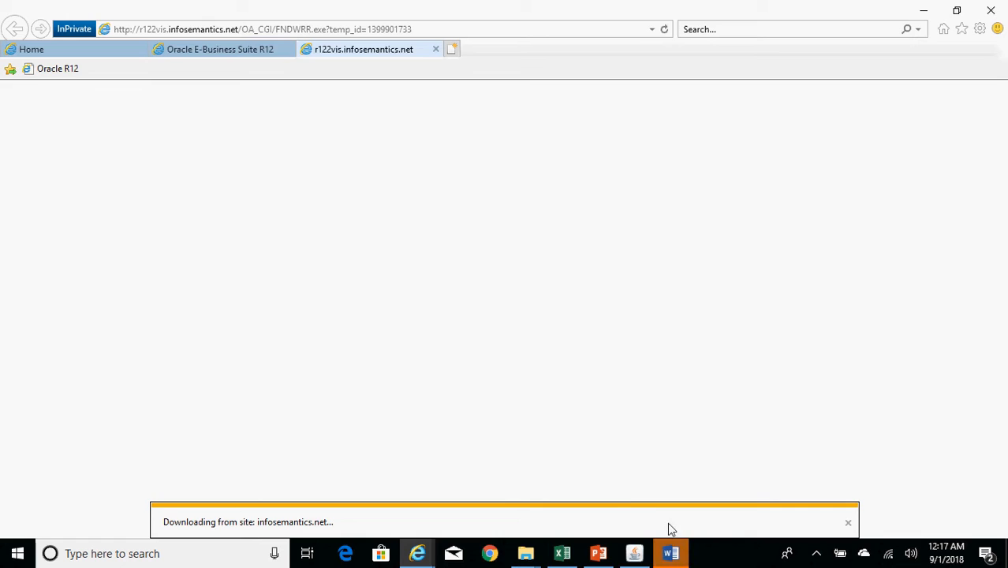
{"action": "left_click", "coordinate": [671, 552]}
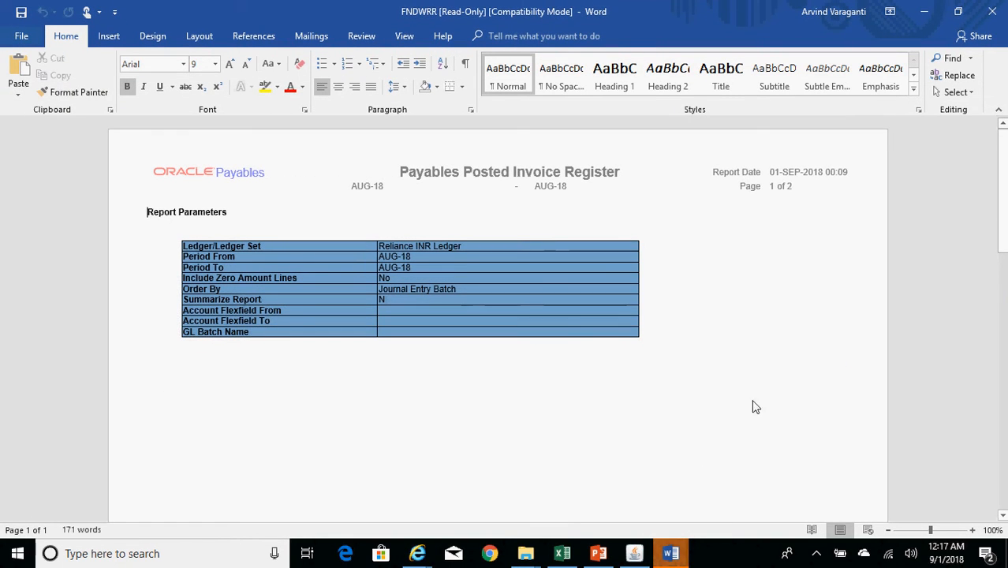
{"action": "left_click_drag", "start_coordinate": [1005, 228], "coordinate": [1003, 458]}
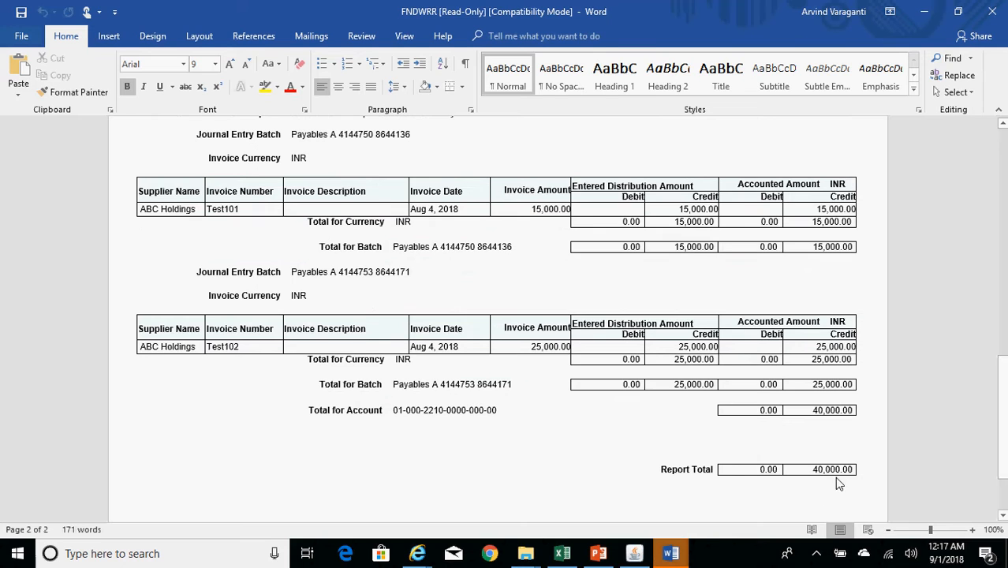
Switch to Excel and enter 40000 in cell C28 as the Aug-18 Payables Posted Invoices Register amount
{"action": "left_click", "coordinate": [562, 553]}
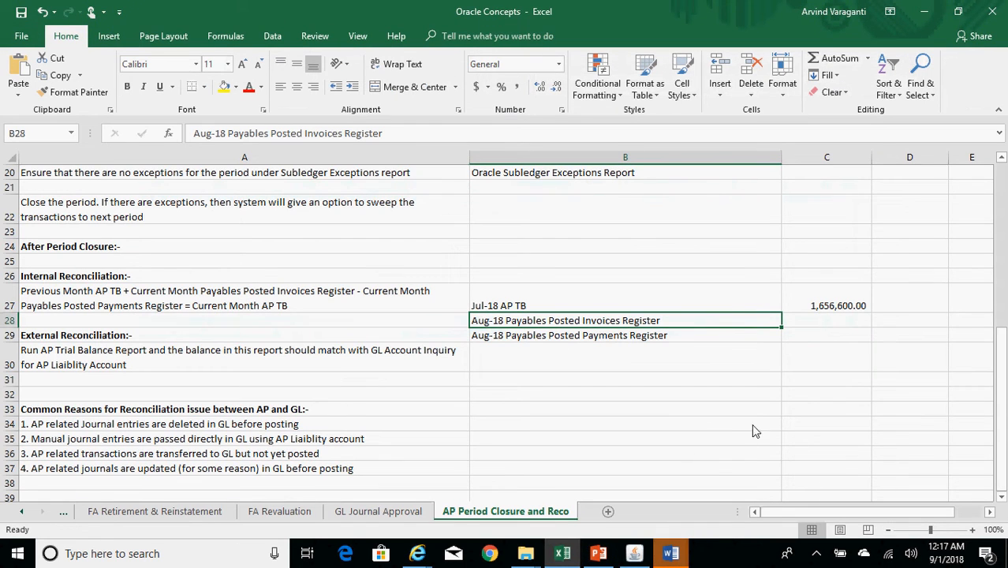
{"action": "left_click", "coordinate": [808, 323]}
{"action": "type", "text": "40000"}
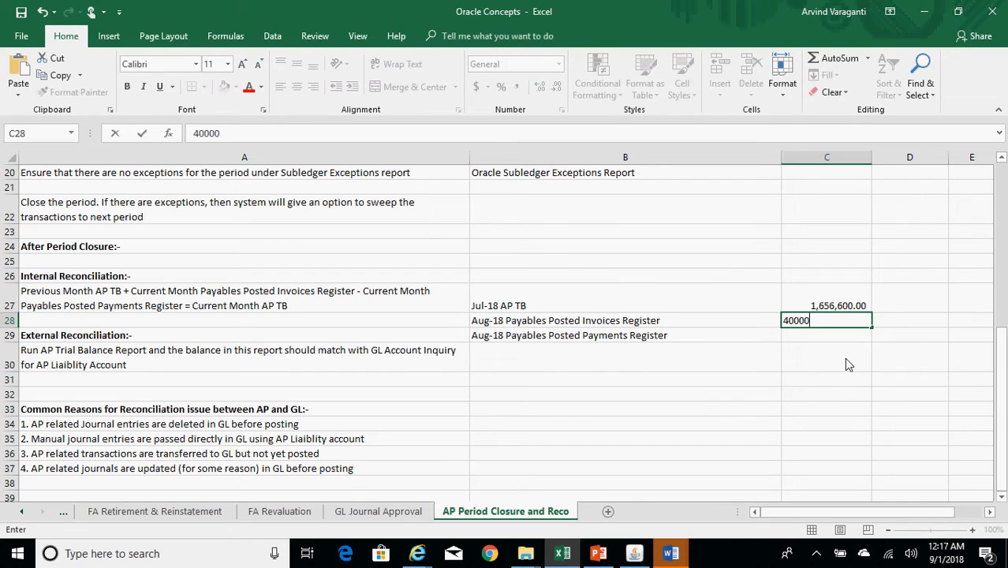
{"action": "key", "text": "Return"}
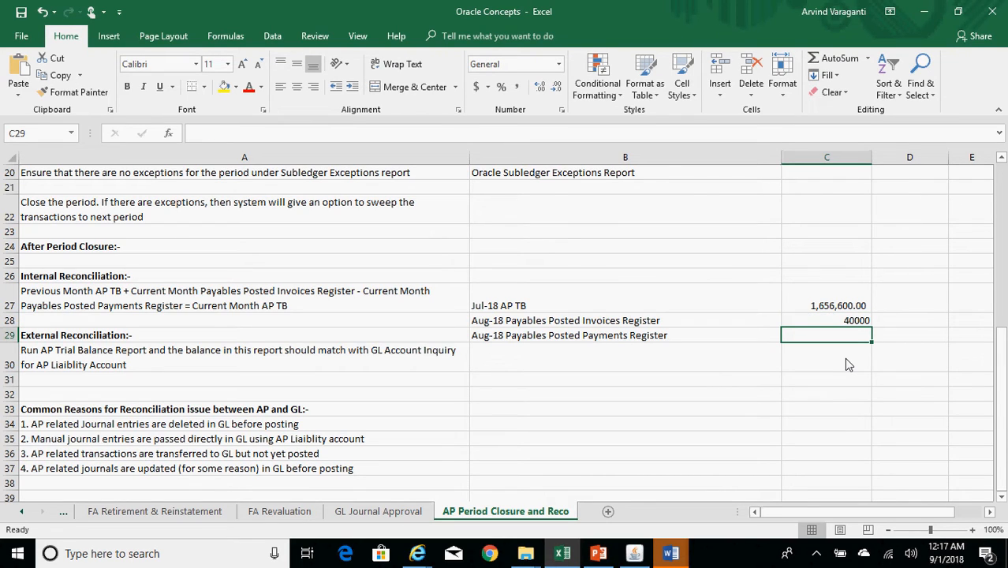
Switch to Oracle Applications and start a new request for the Payables Posted Payment Register
{"action": "left_click", "coordinate": [634, 554]}
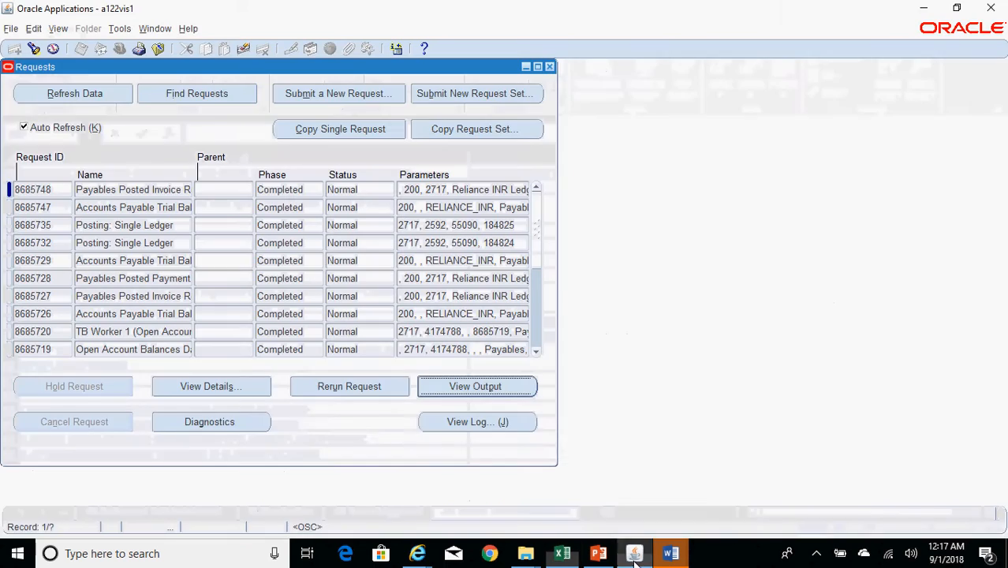
{"action": "left_click", "coordinate": [344, 92]}
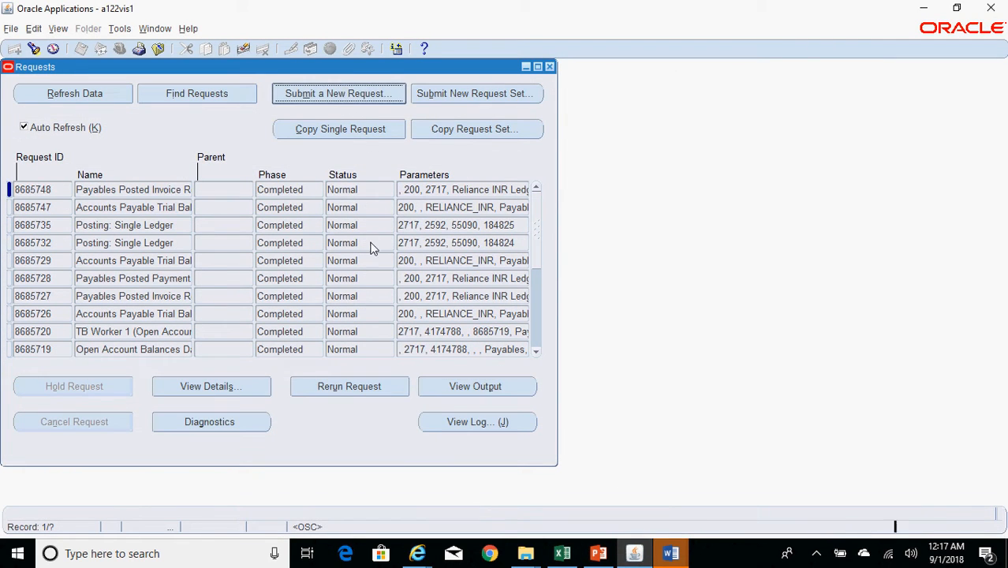
{"action": "type", "text": "Payab"}
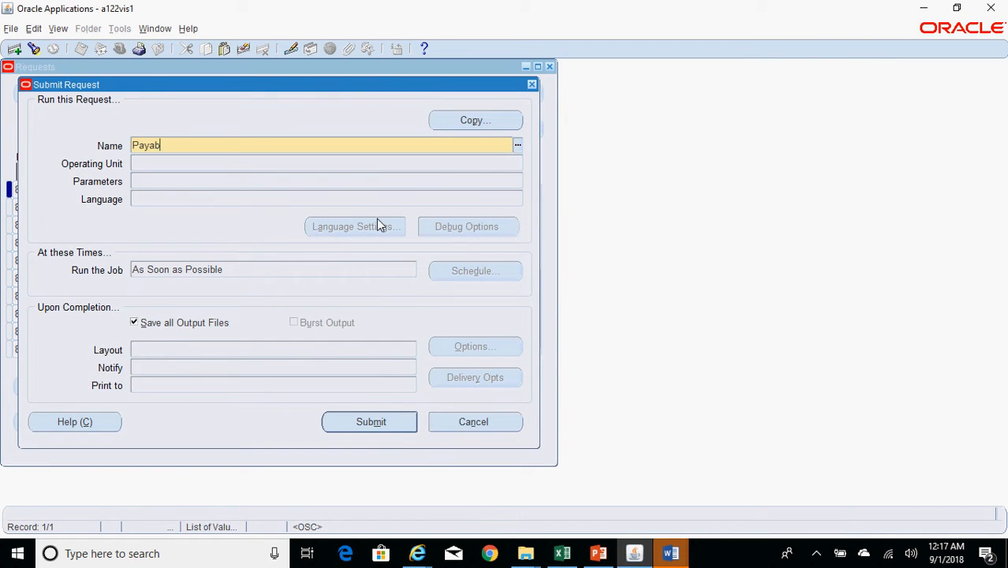
{"action": "type", "text": "les%Posted%Pay%"}
{"action": "key", "text": "Tab"}
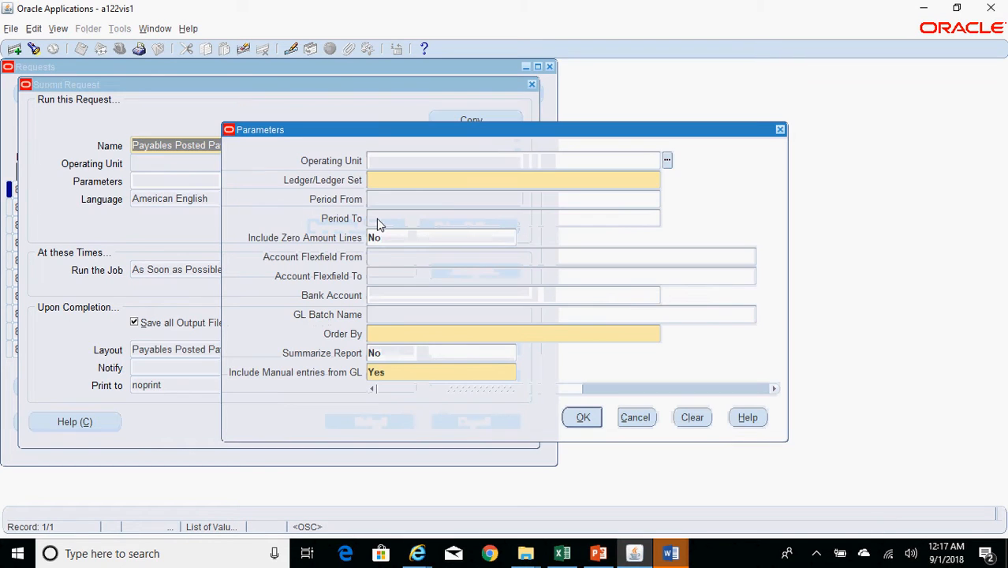
Set the report's ledger to Reliance INR Ledger and both Period From and Period To to AUG-18
{"action": "key", "text": "Tab"}
{"action": "key", "text": "Tab"}
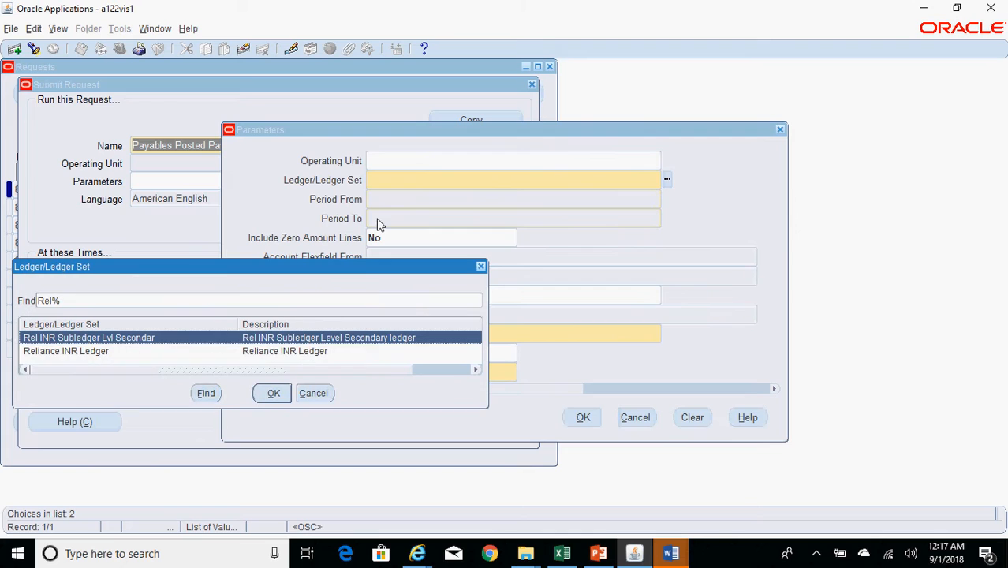
{"action": "key", "text": "Down"}
{"action": "key", "text": "Return"}
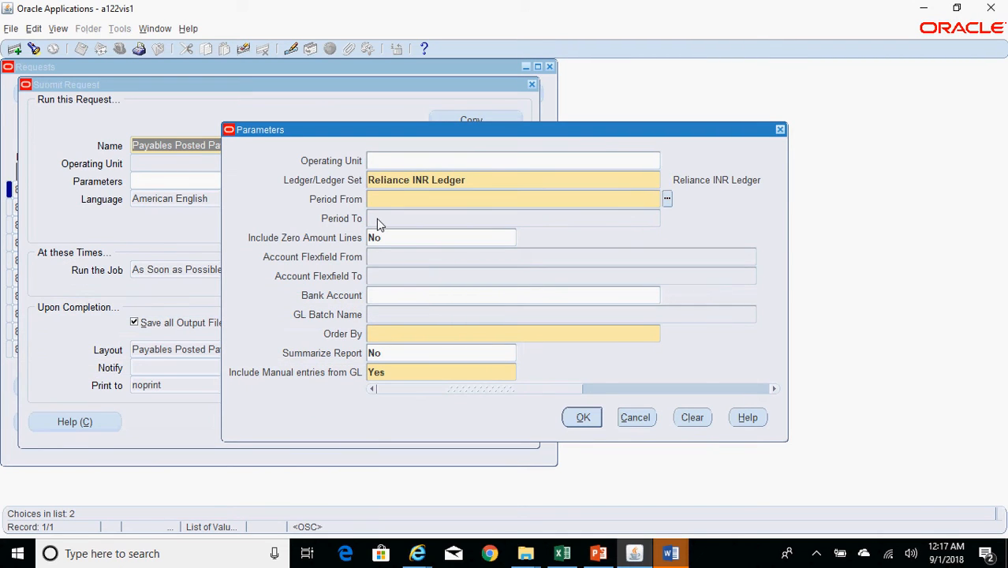
{"action": "type", "text": "aug"}
{"action": "key", "text": "Tab"}
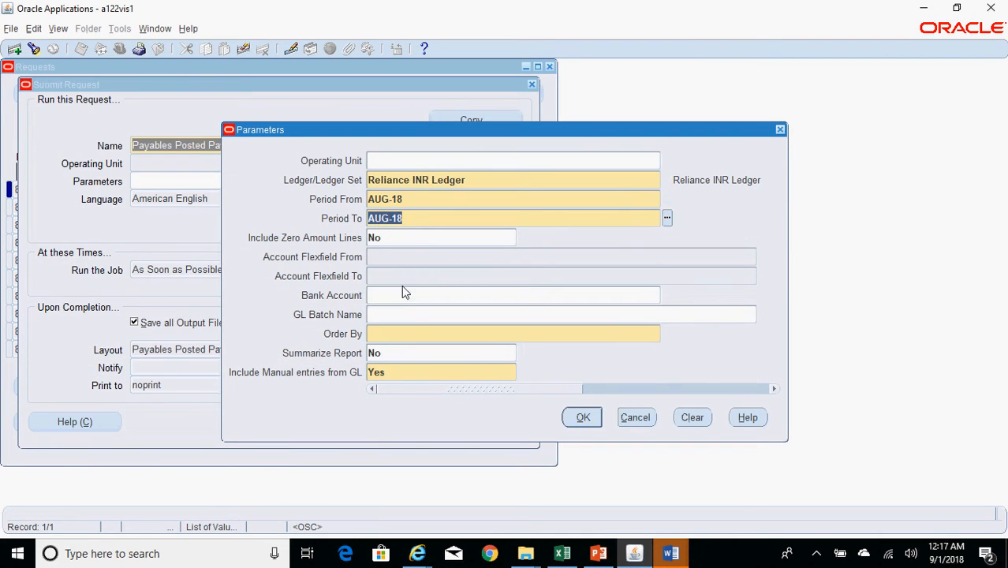
Order the payment register by Journal Entry Batch and set Include Manual entries from GL to No
{"action": "left_click", "coordinate": [430, 340]}
{"action": "key", "text": "ctrl+l"}
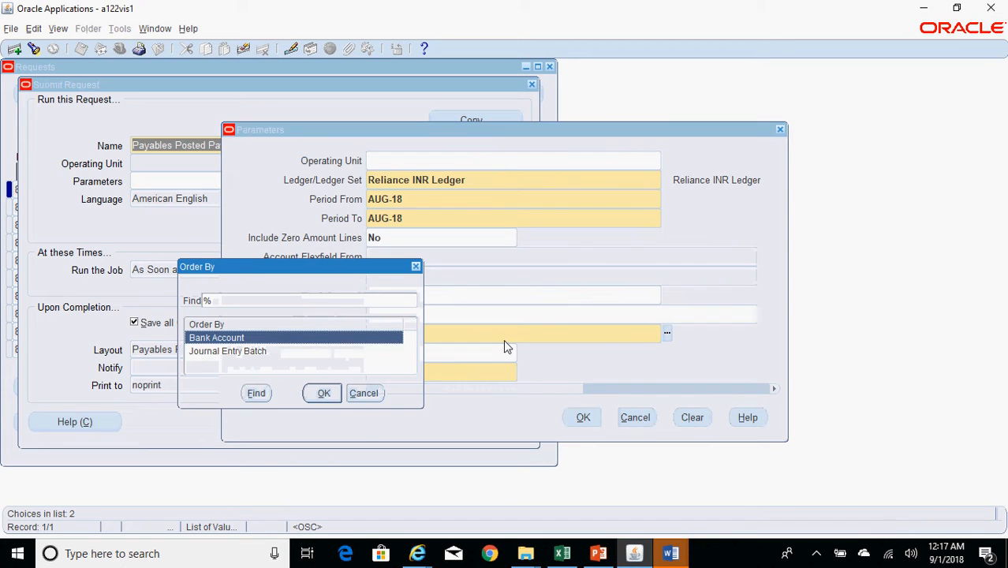
{"action": "key", "text": "Down"}
{"action": "key", "text": "Return"}
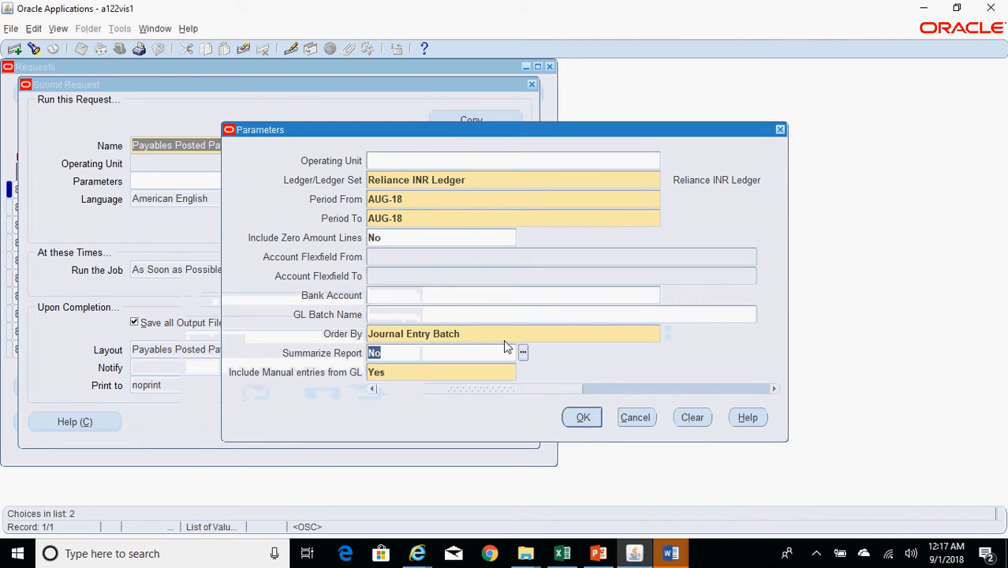
{"action": "left_click", "coordinate": [421, 379]}
{"action": "type", "text": "n"}
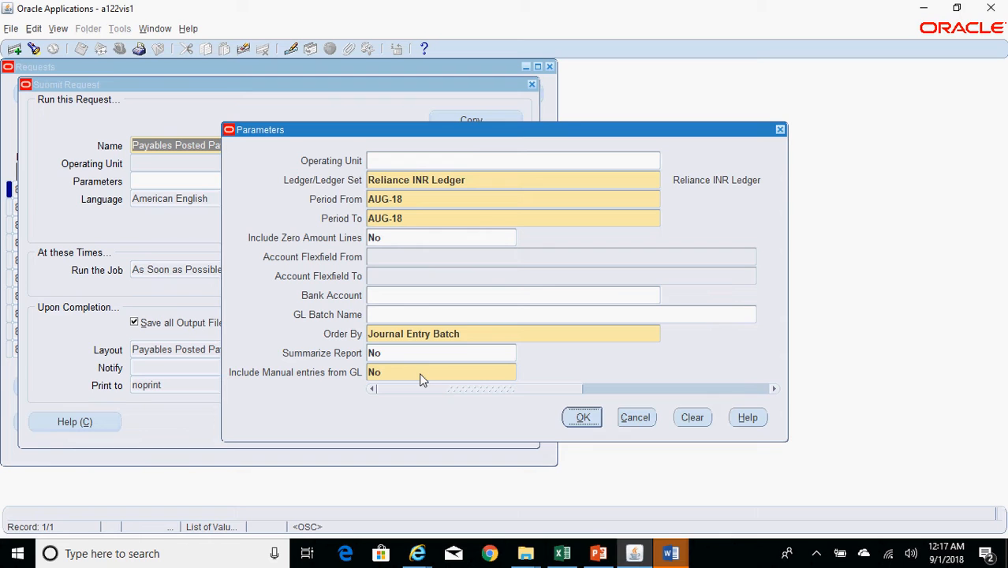
Accept the parameters, submit the Payables Posted Payment Register request and decline submitting another one
{"action": "left_click", "coordinate": [575, 418]}
{"action": "left_click", "coordinate": [409, 431]}
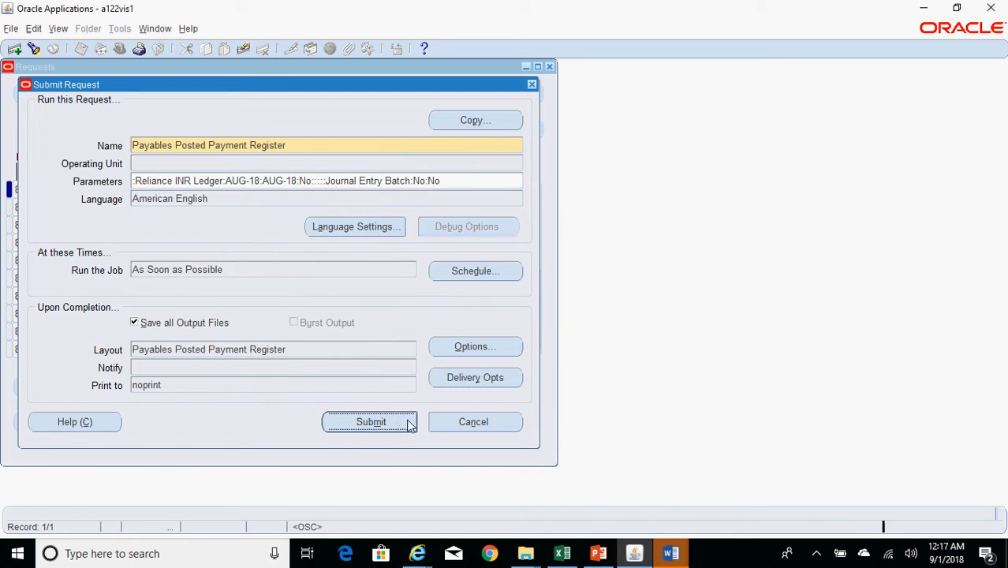
{"action": "left_click", "coordinate": [545, 322]}
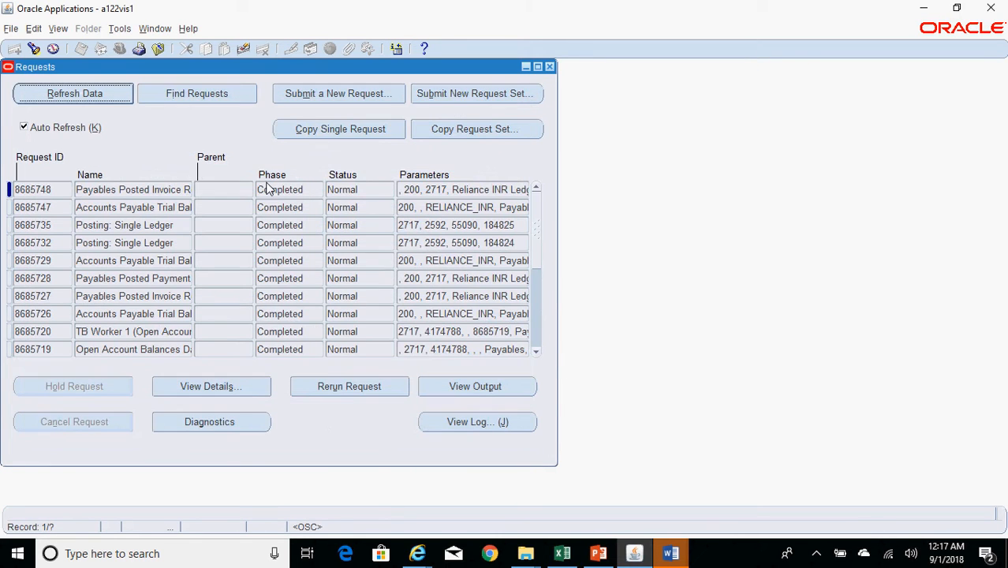
Refresh the request list, open the Payables Posted Payment Register output in Word and check its report total
{"action": "left_click", "coordinate": [92, 99]}
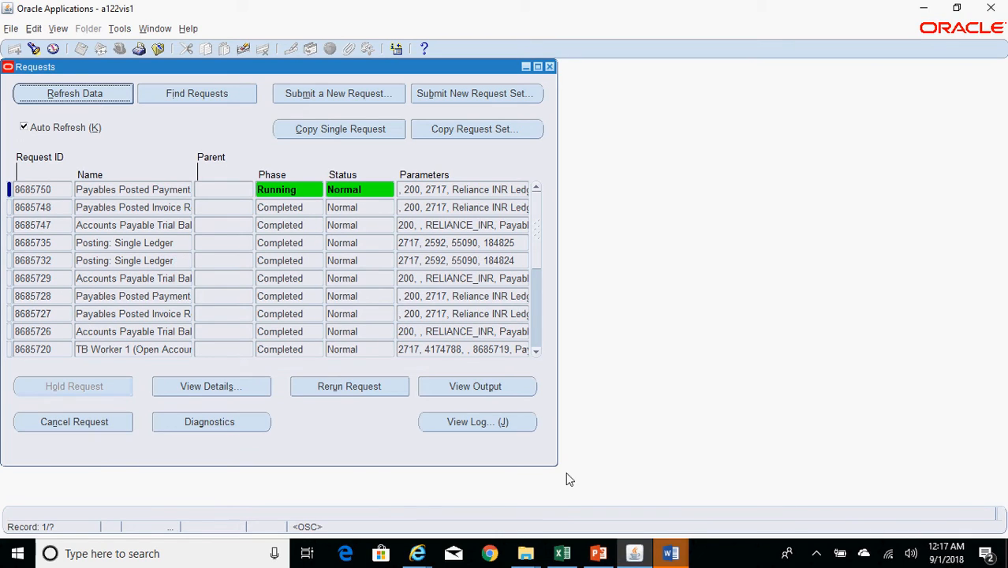
{"action": "left_click", "coordinate": [85, 98]}
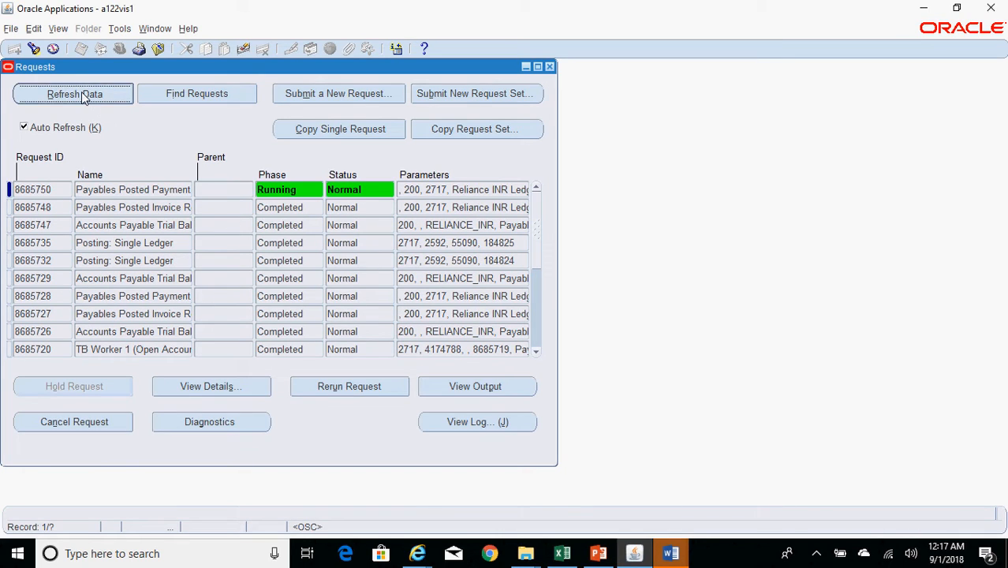
{"action": "left_click", "coordinate": [513, 399]}
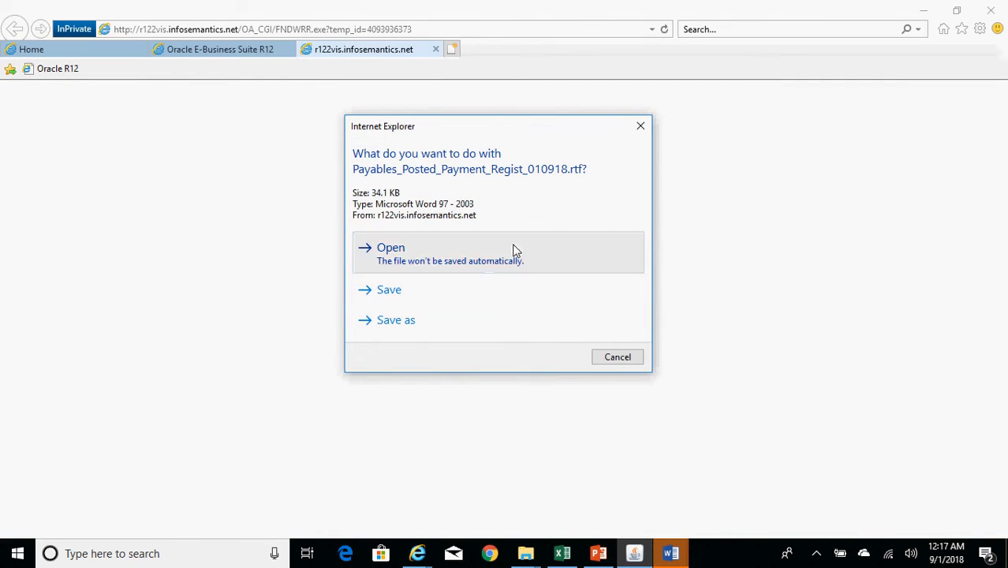
{"action": "left_click", "coordinate": [514, 250]}
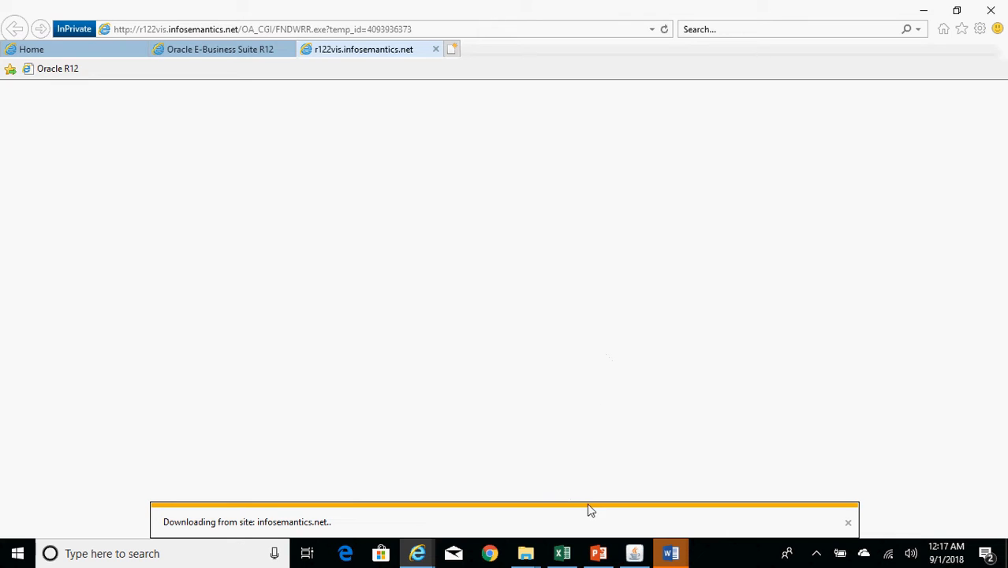
{"action": "mouse_move", "coordinate": [671, 553]}
{"action": "left_click", "coordinate": [718, 471]}
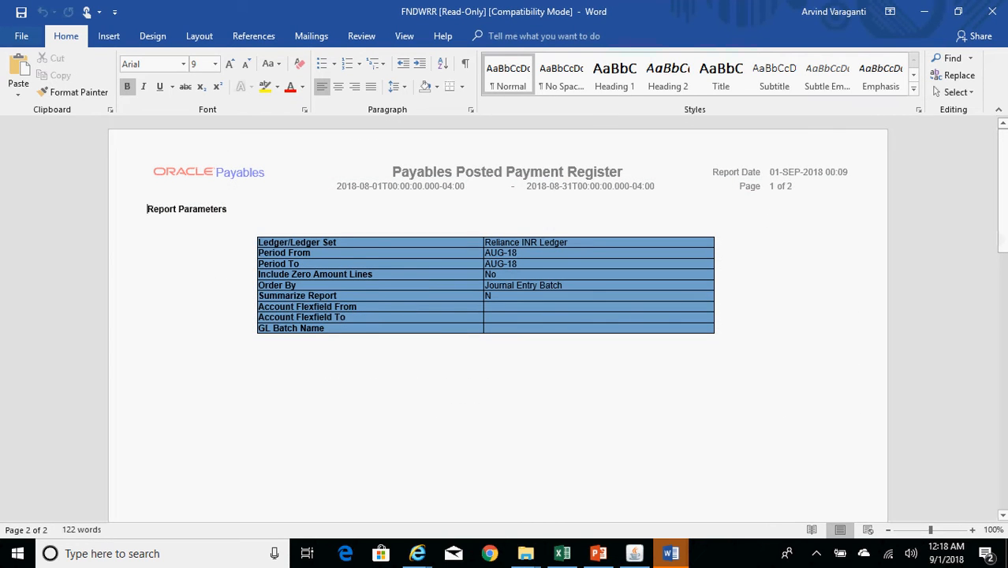
{"action": "left_click_drag", "start_coordinate": [1006, 163], "coordinate": [1002, 424]}
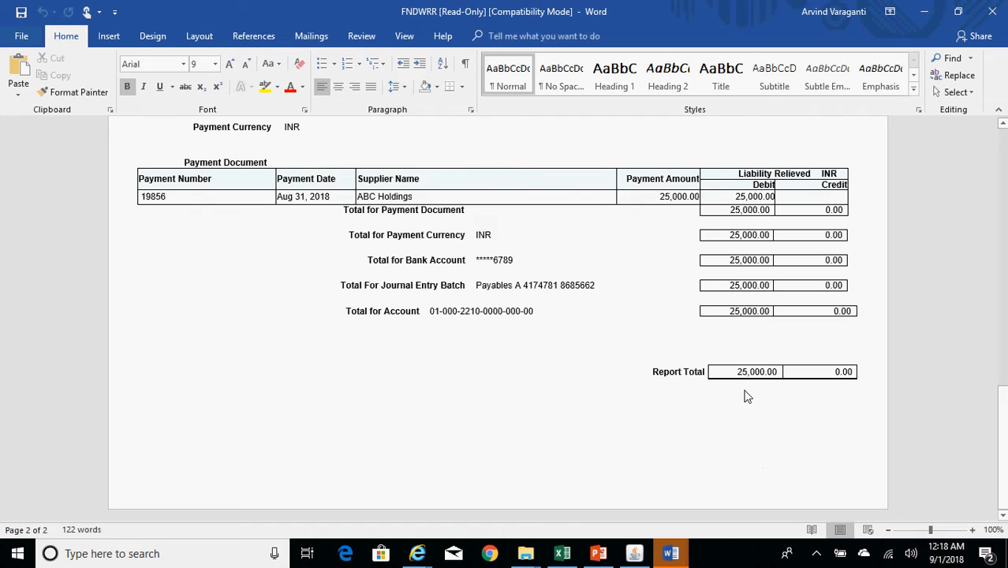
Switch to Excel and enter 25000 in cell C29 as the Aug-18 Payables Posted Payments Register amount
{"action": "left_click", "coordinate": [562, 553]}
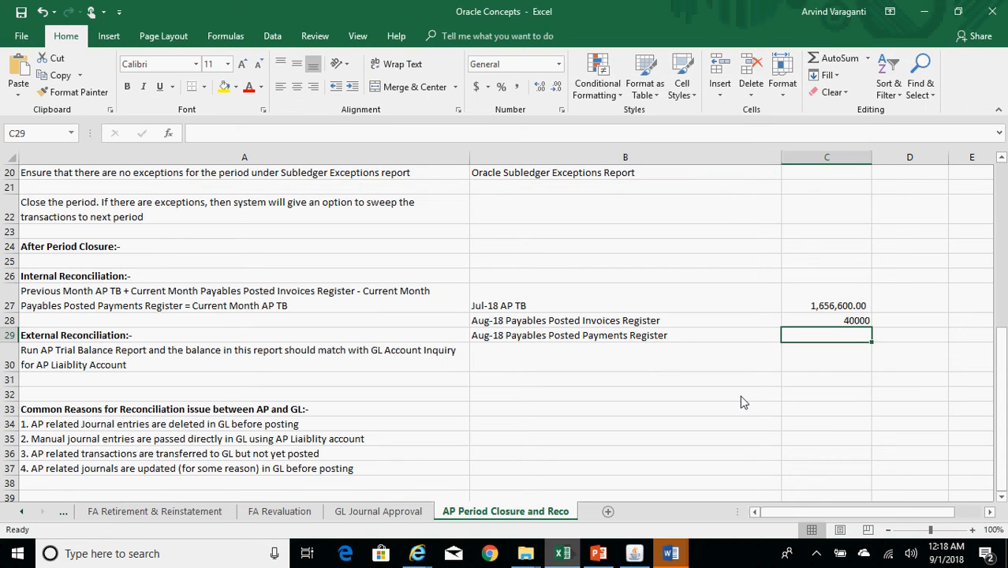
{"action": "type", "text": "25000"}
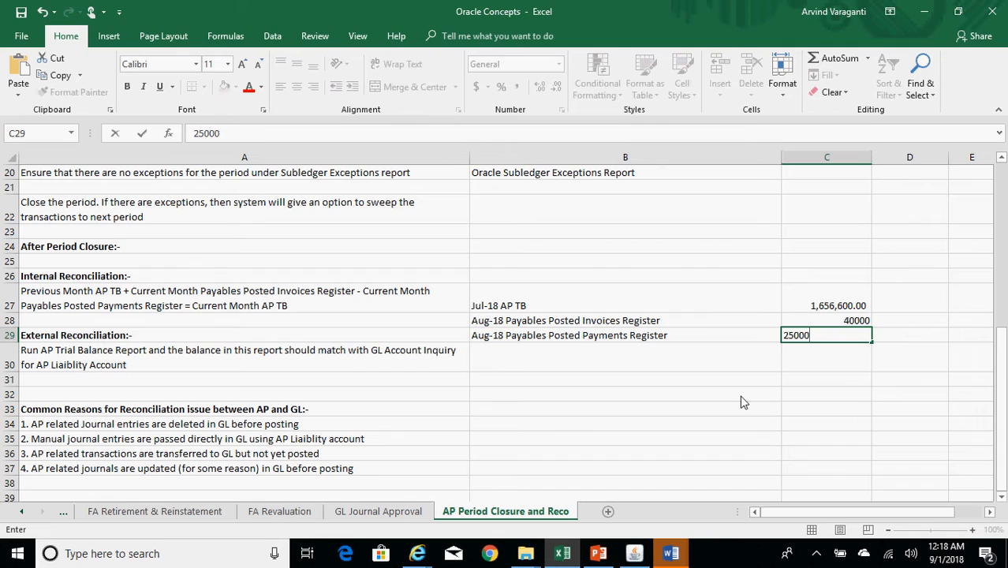
{"action": "key", "text": "Return"}
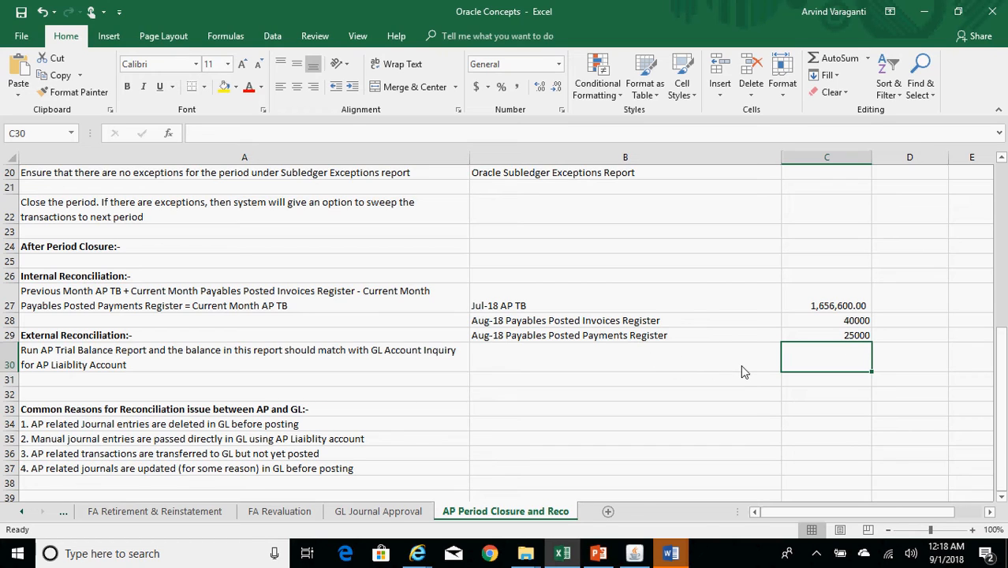
Calculate the expected August balance in cell C30 with the formula =C27+C28-C29
{"action": "type", "text": "="}
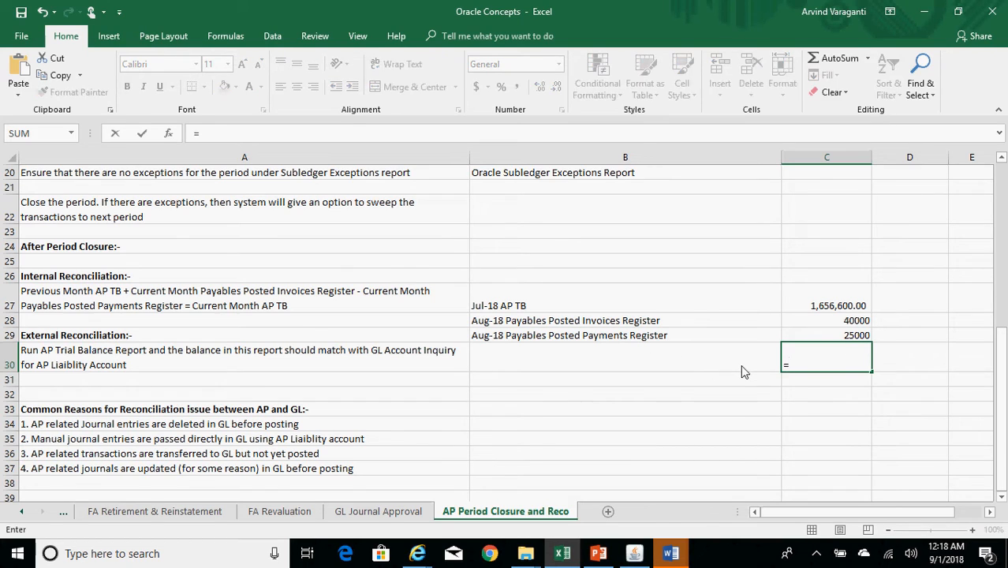
{"action": "key", "text": "Up"}
{"action": "key", "text": "Up"}
{"action": "key", "text": "Up"}
{"action": "type", "text": "+"}
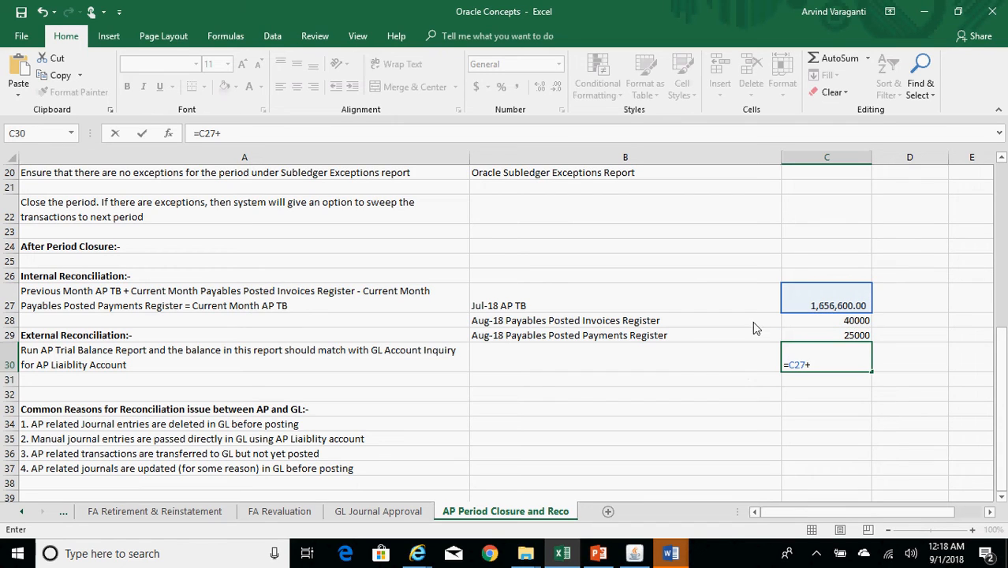
{"action": "left_click", "coordinate": [789, 323]}
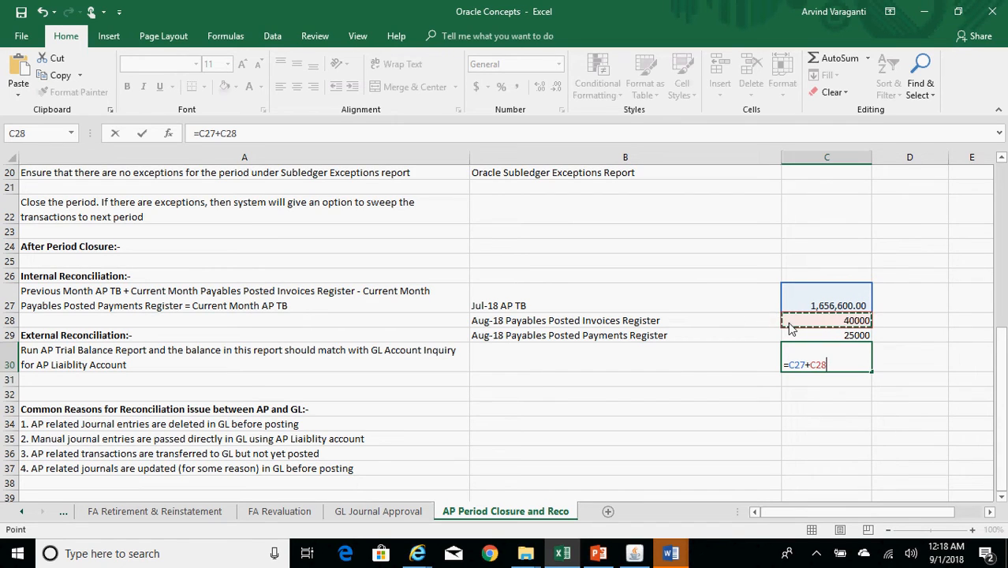
{"action": "type", "text": "-"}
{"action": "left_click", "coordinate": [813, 335]}
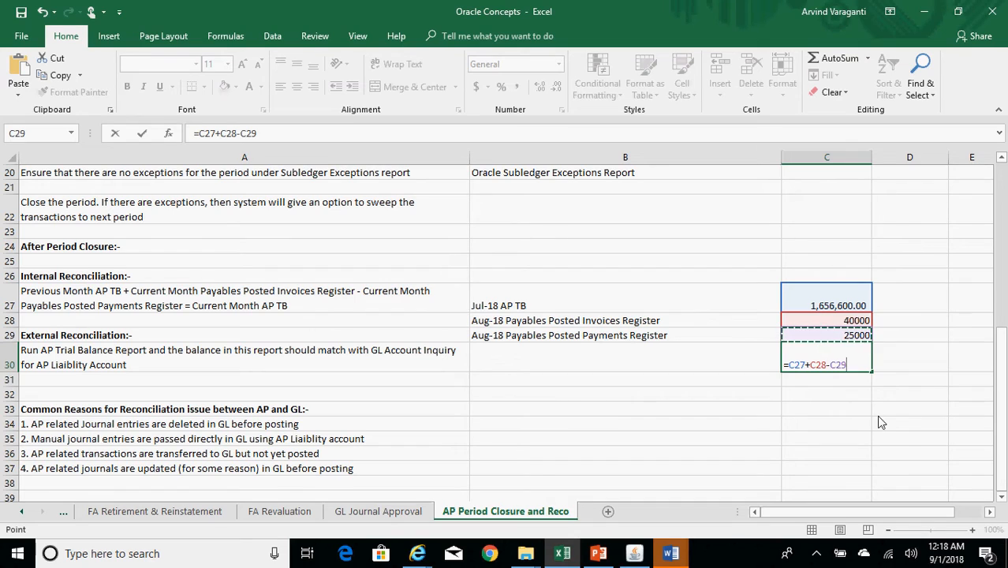
{"action": "key", "text": "ctrl+Return"}
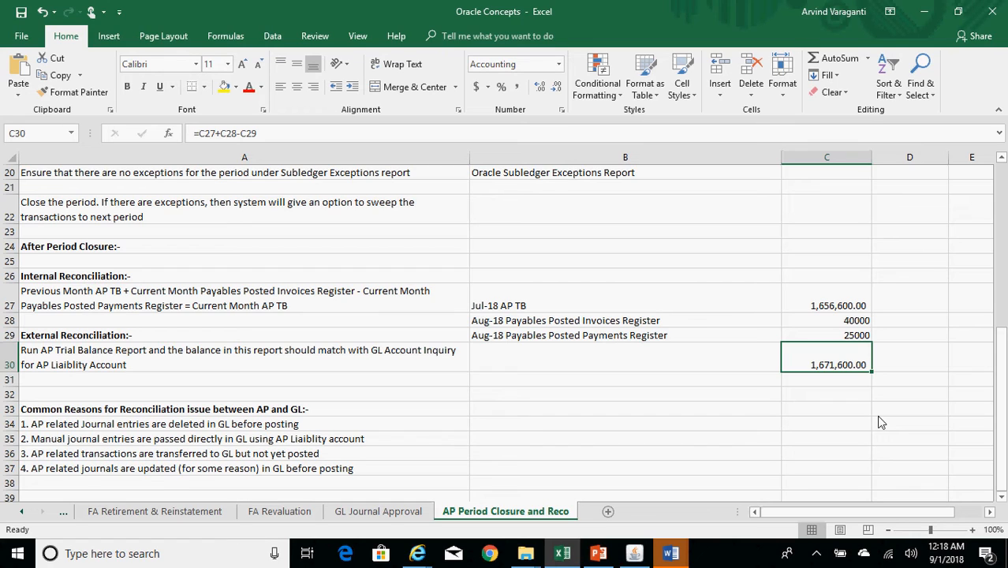
Label cell B30 "Aug-18 AP TB" and make the calculated amount in C30 bold
{"action": "key", "text": "Left"}
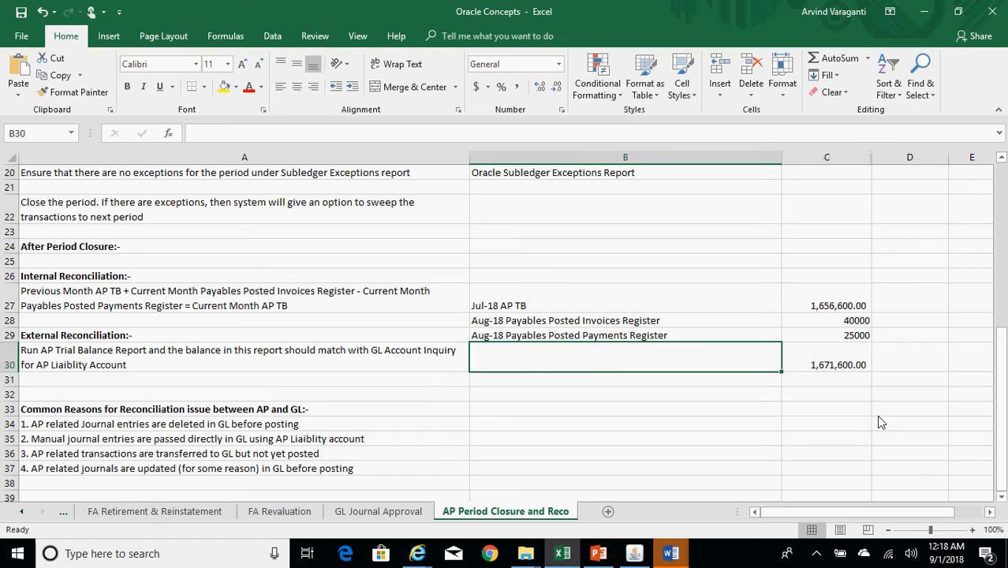
{"action": "type", "text": "Aug-18"}
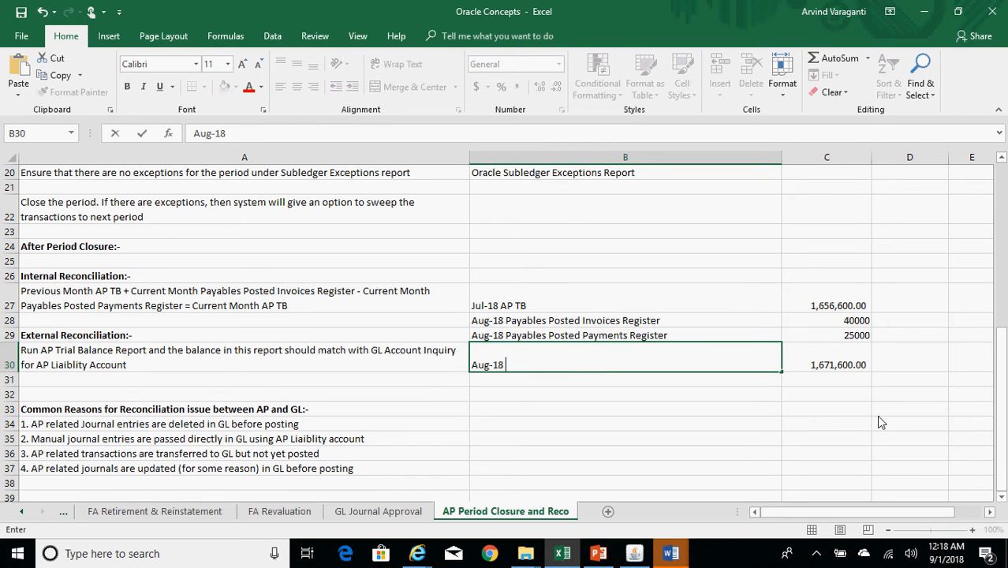
{"action": "type", "text": " AP TB"}
{"action": "key", "text": "Return"}
{"action": "key", "text": "Up"}
{"action": "key", "text": "Right"}
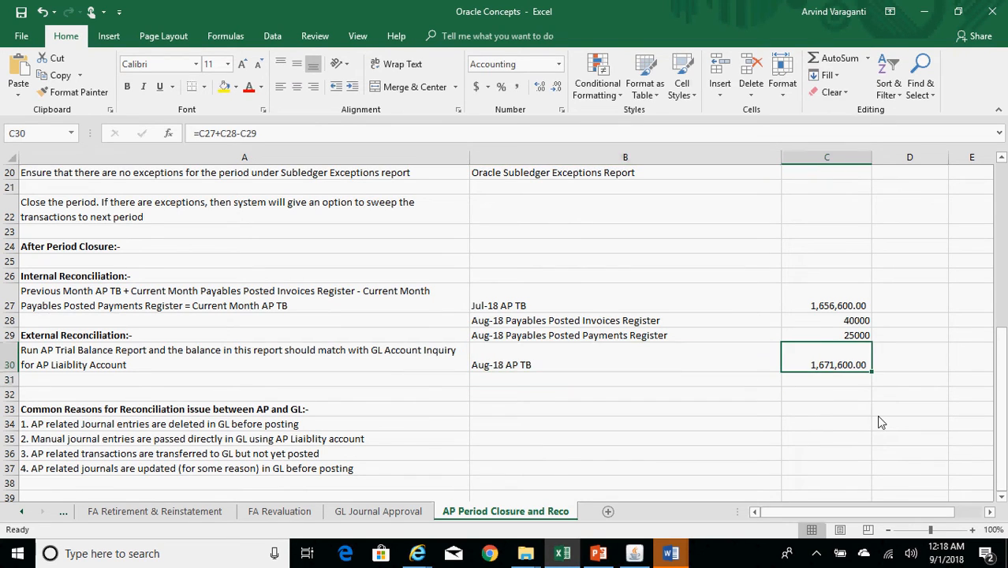
{"action": "key", "text": "ctrl+b"}
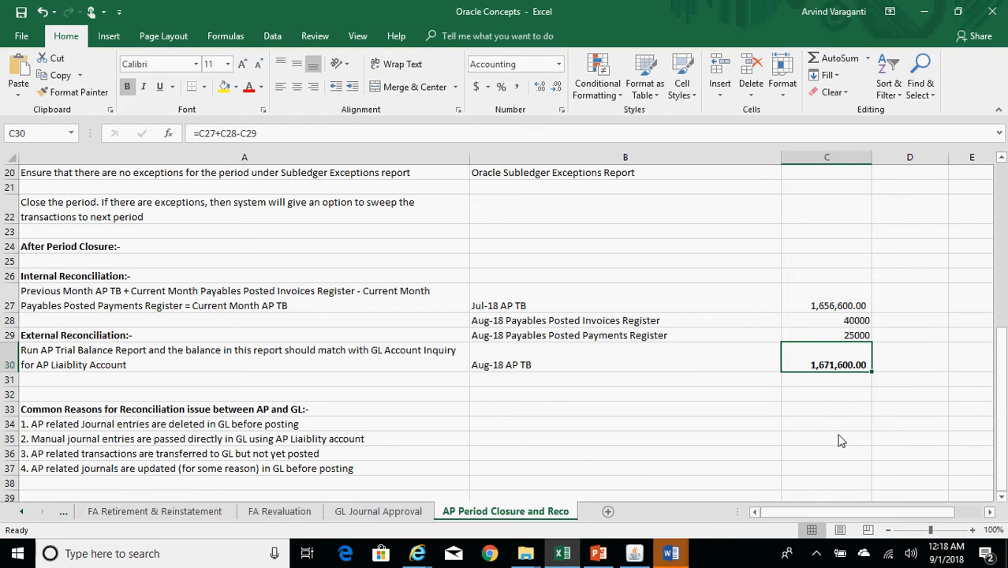
Switch to Oracle Applications and start a new request for the Accounts Payable Trial Balance
{"action": "left_click", "coordinate": [635, 553]}
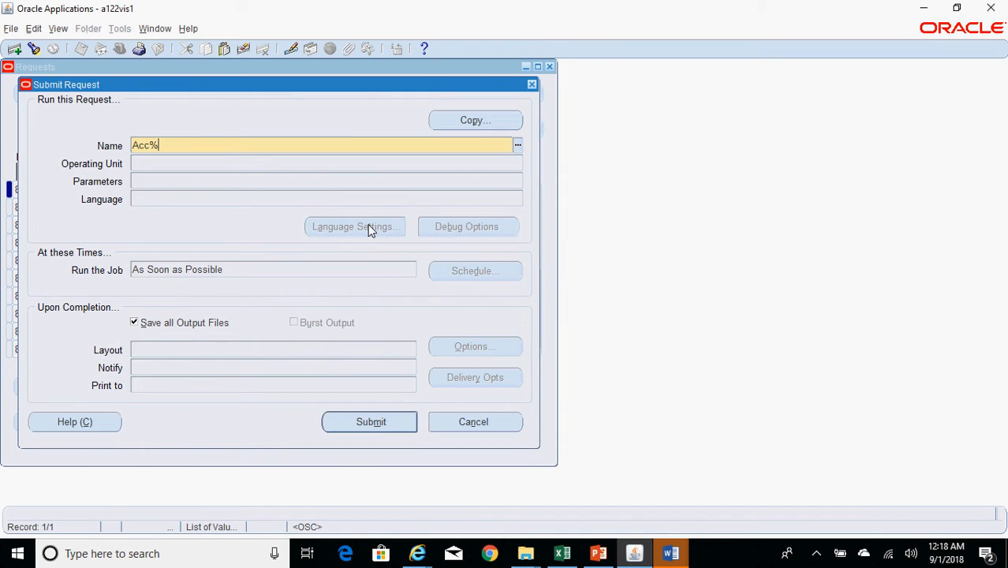
{"action": "type", "text": "Acc%Trial%Bal%"}
{"action": "key", "text": "Tab"}
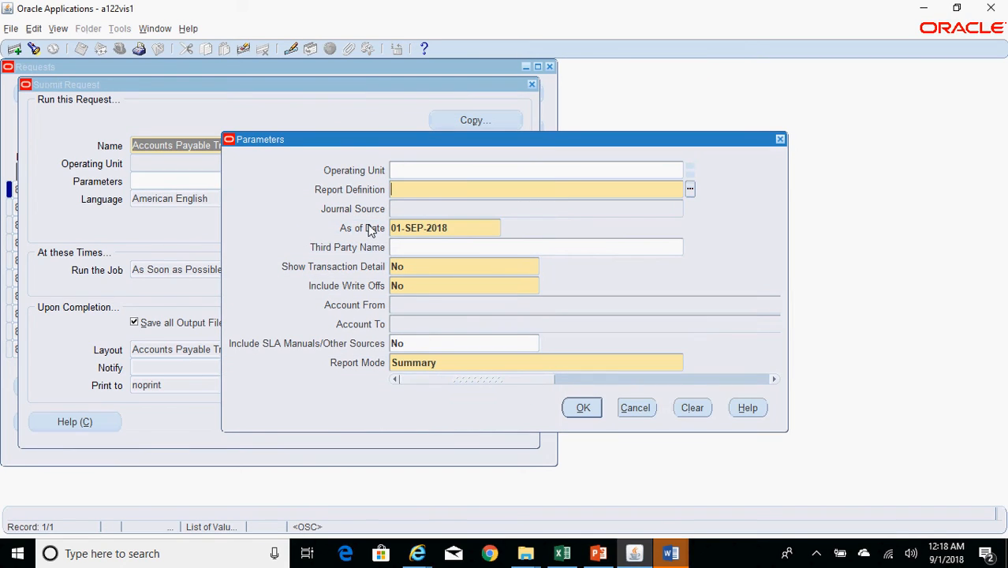
Set the trial balance's Report Definition to Reliance INR Ledger and its As of Date to 31-AUG-2018
{"action": "key", "text": "Tab"}
{"action": "key", "text": "Tab"}
{"action": "type", "text": "3"}
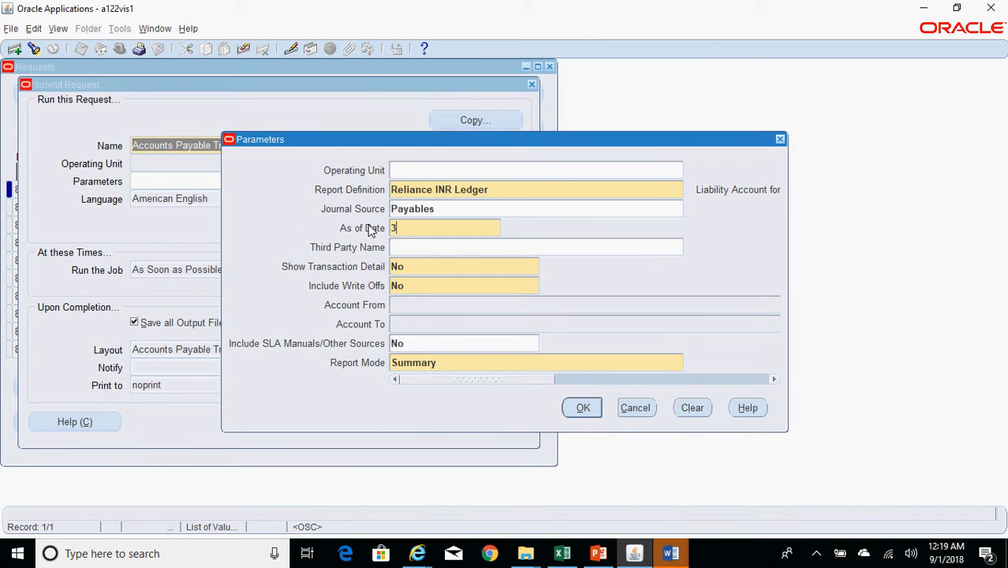
{"action": "type", "text": "1-aug-2018"}
{"action": "key", "text": "Tab"}
Accept the parameters, submit the Accounts Payable Trial Balance request and return to the request list
{"action": "left_click", "coordinate": [588, 408]}
{"action": "left_click", "coordinate": [398, 420]}
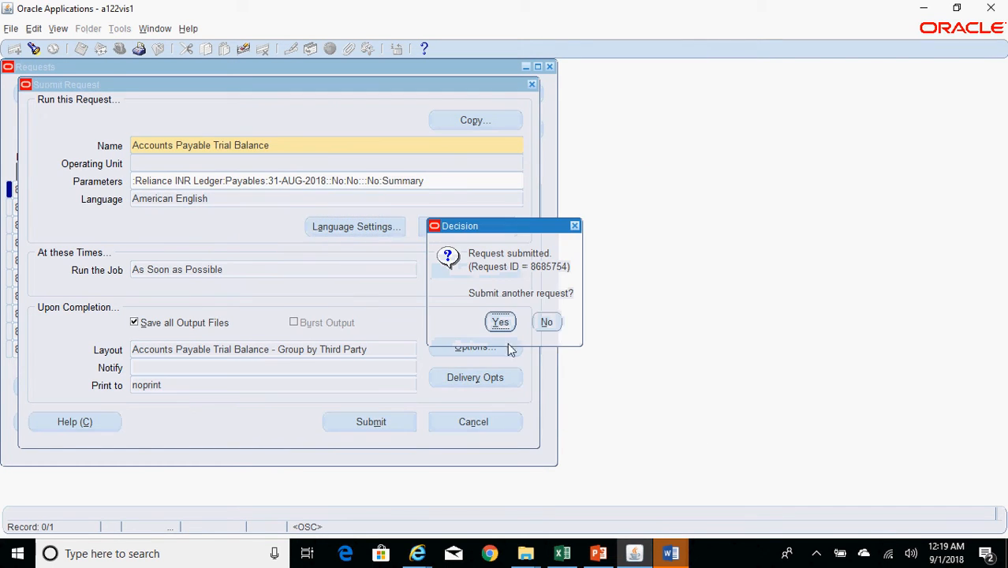
{"action": "left_click", "coordinate": [548, 323]}
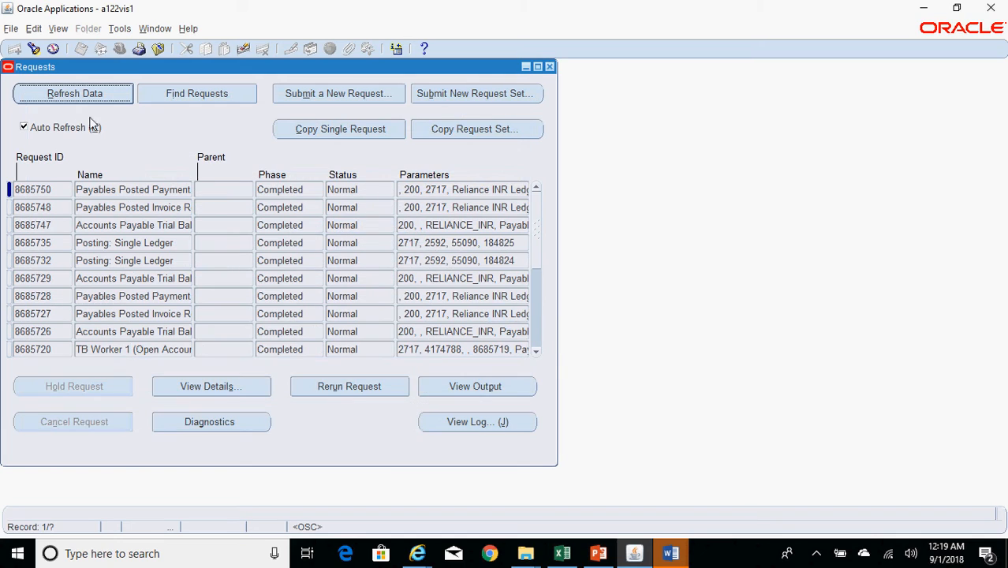
Refresh the request list, view the output of the new Accounts Payable Trial Balance request and open it in Word at the ledger total
{"action": "left_click", "coordinate": [71, 94]}
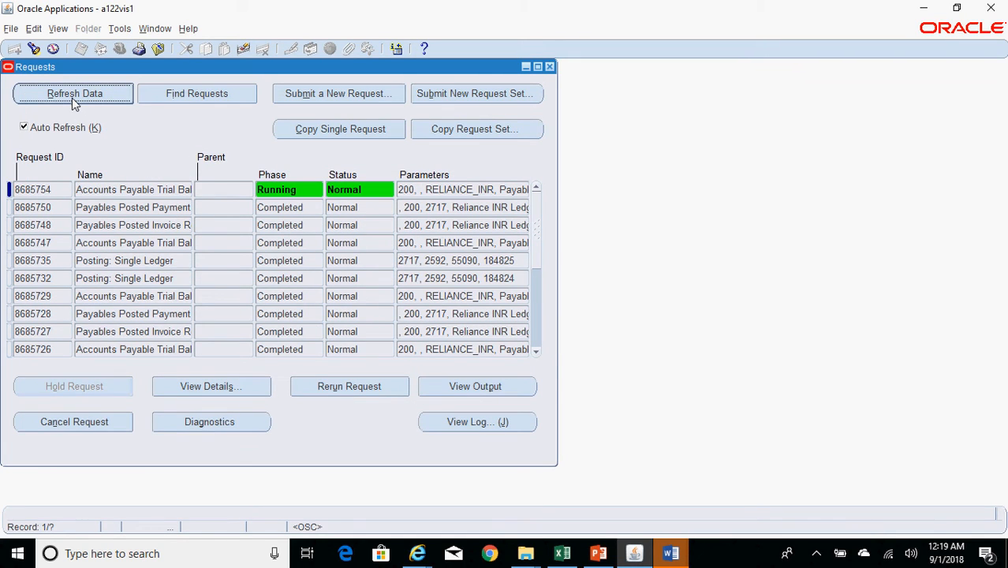
{"action": "left_click", "coordinate": [441, 386]}
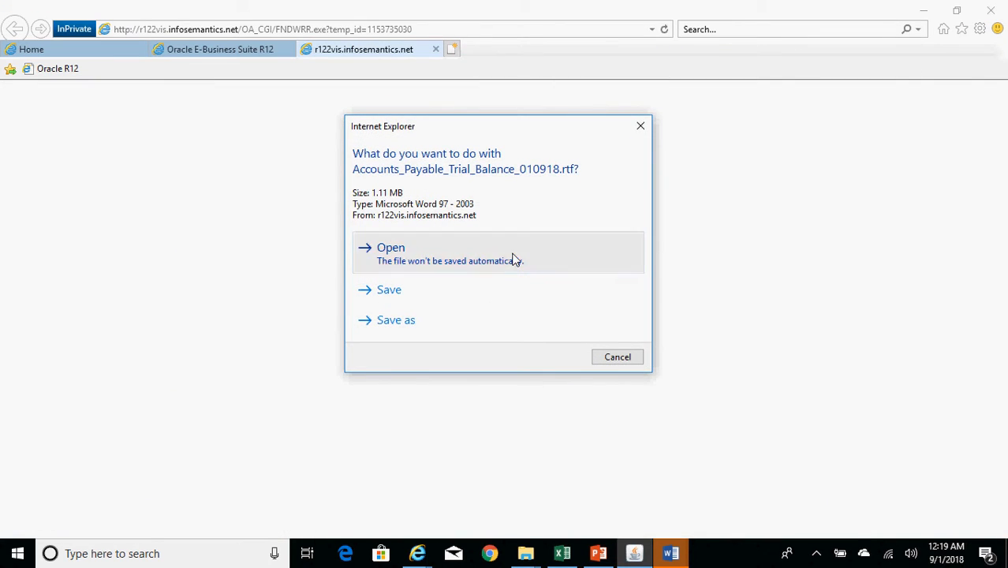
{"action": "left_click", "coordinate": [513, 260]}
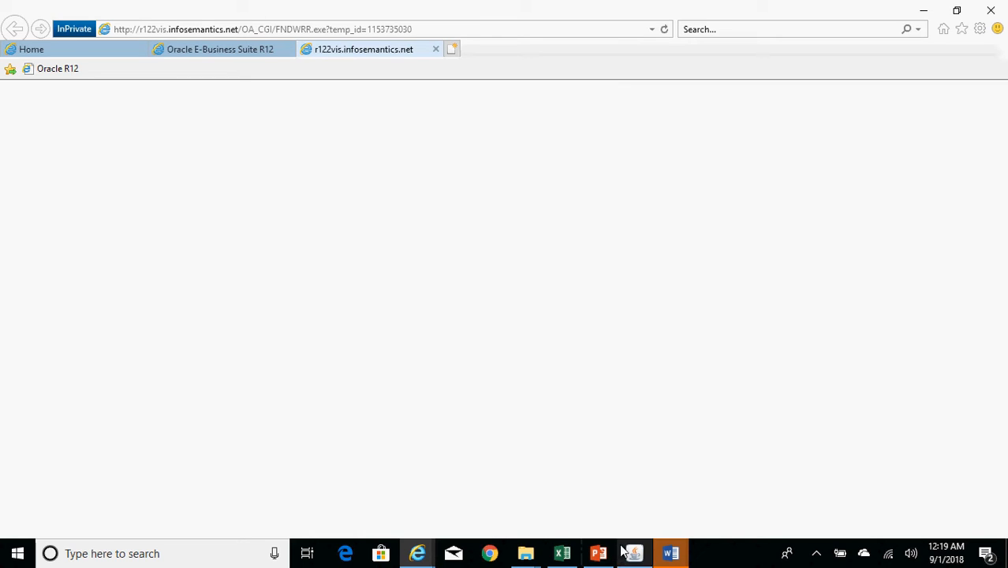
{"action": "mouse_move", "coordinate": [671, 553]}
{"action": "left_click", "coordinate": [803, 504]}
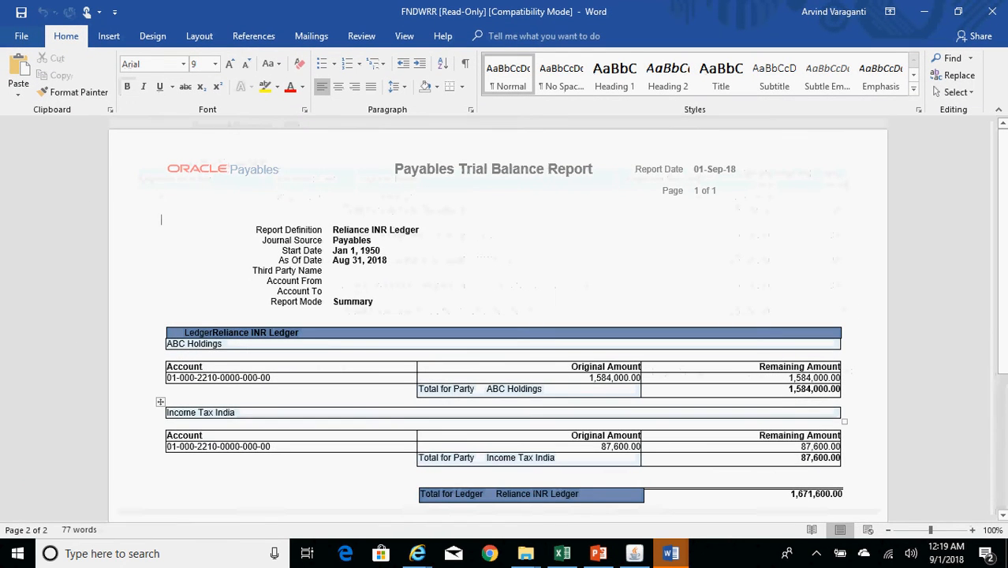
{"action": "scroll", "coordinate": [762, 439], "scroll_direction": "down", "scroll_amount": 3}
{"action": "scroll", "coordinate": [799, 404], "scroll_direction": "up", "scroll_amount": 1}
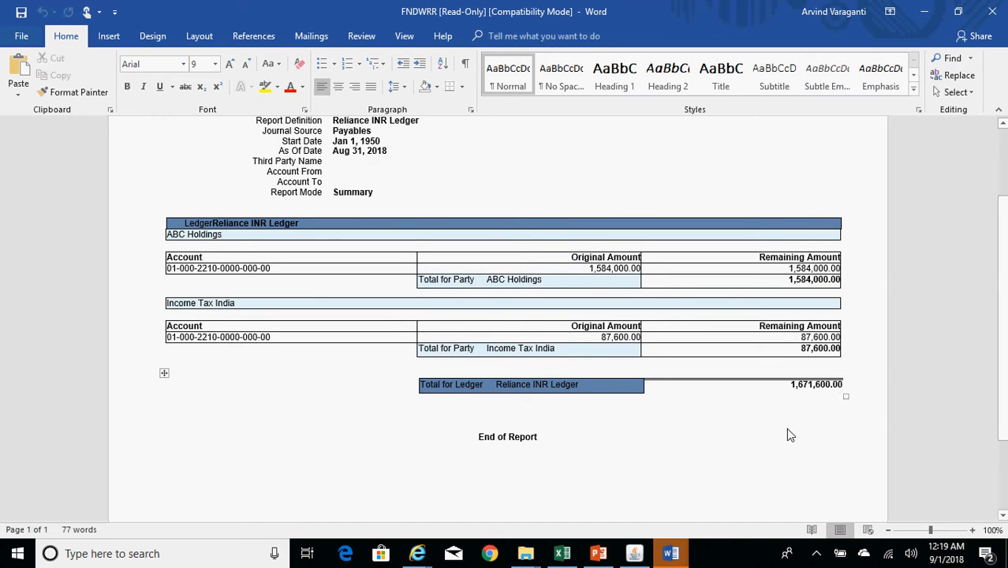
Compare the calculated Aug-18 AP TB in Excel with the report's ledger total in Word, and review the external reconciliation rule in A30
{"action": "left_click", "coordinate": [565, 554]}
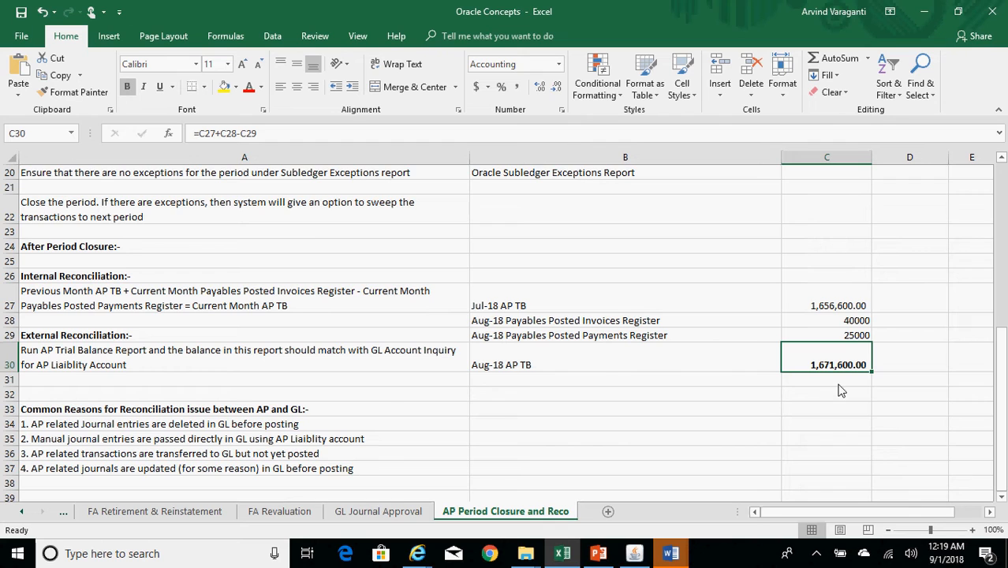
{"action": "key", "text": "alt+Tab"}
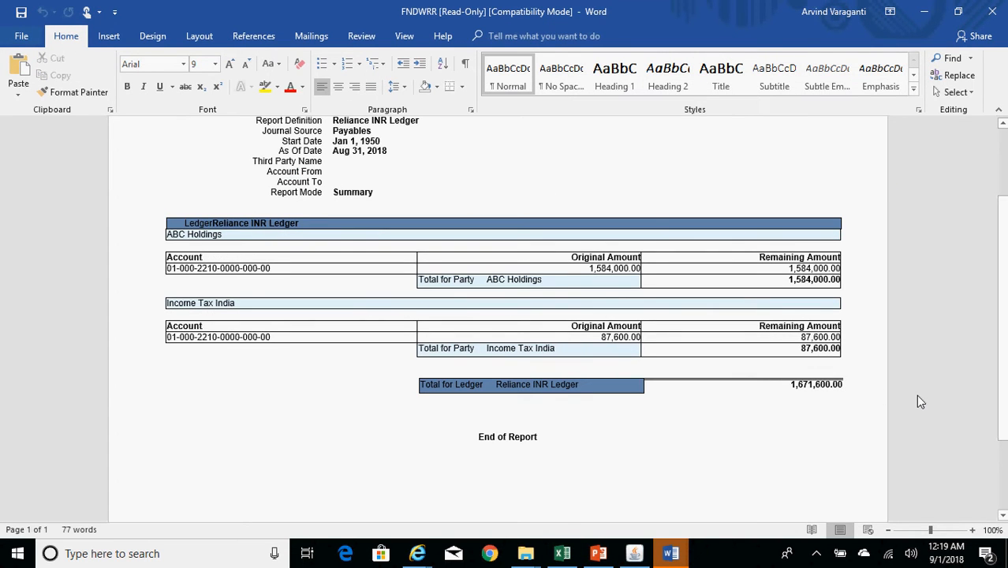
{"action": "key", "text": "alt+Tab"}
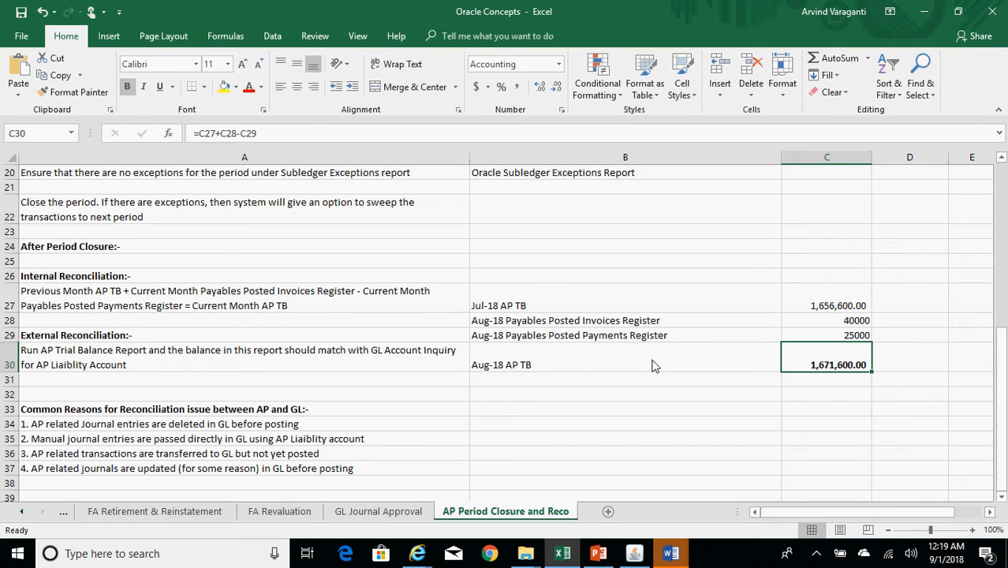
{"action": "key", "text": "alt+Tab"}
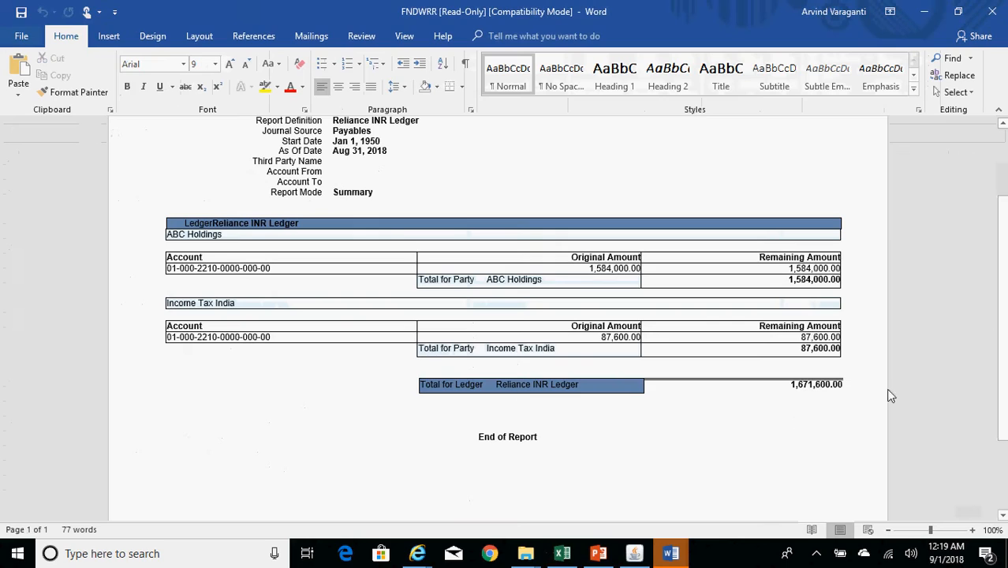
{"action": "scroll", "coordinate": [575, 376], "scroll_direction": "up", "scroll_amount": 3}
{"action": "scroll", "coordinate": [576, 376], "scroll_direction": "down", "scroll_amount": 3}
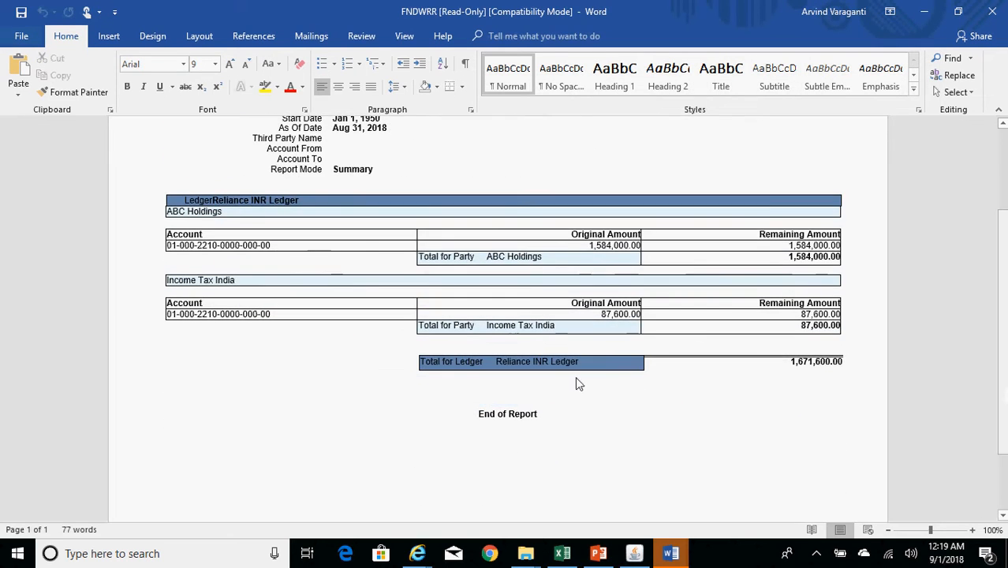
{"action": "key", "text": "alt+Tab"}
{"action": "left_click", "coordinate": [99, 306]}
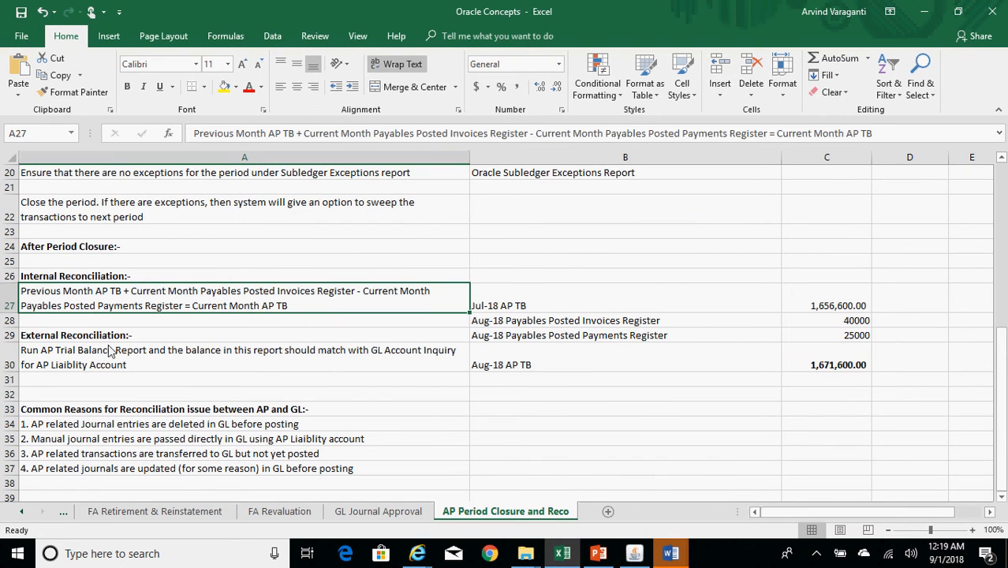
{"action": "left_click", "coordinate": [125, 368]}
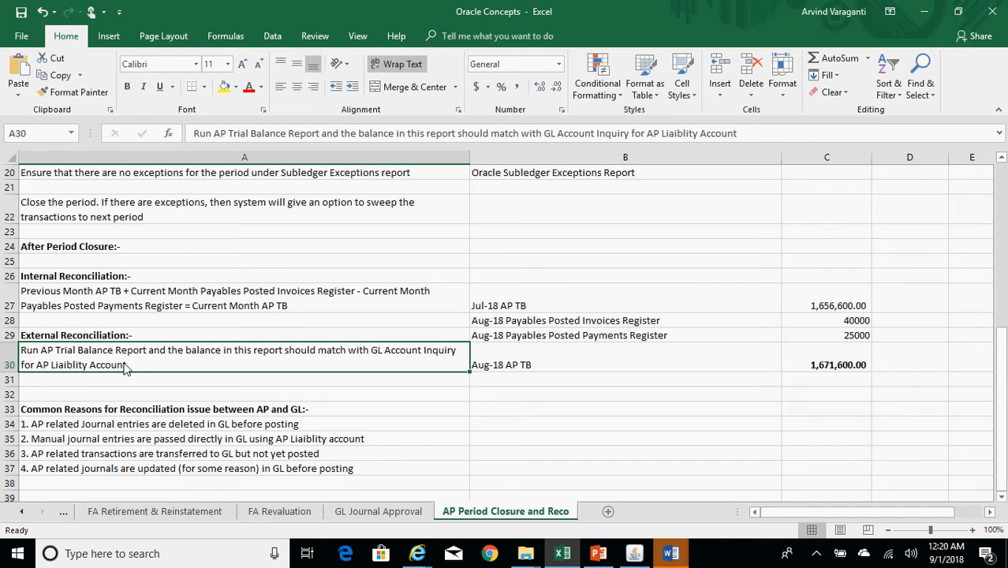
Return to the August trial balance in Word and copy the liability account combination from the Income Tax India section
{"action": "left_click", "coordinate": [669, 554]}
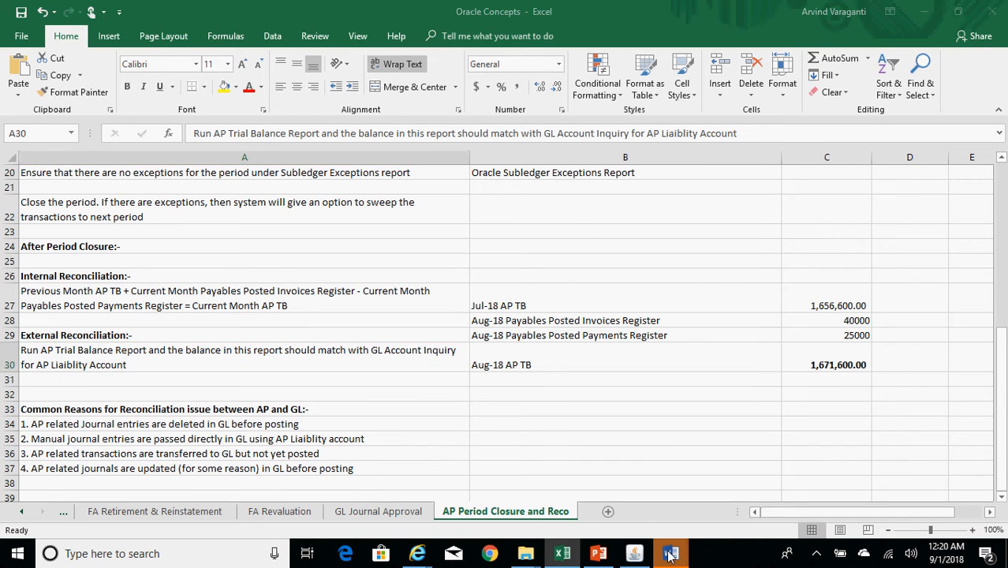
{"action": "left_click", "coordinate": [893, 485]}
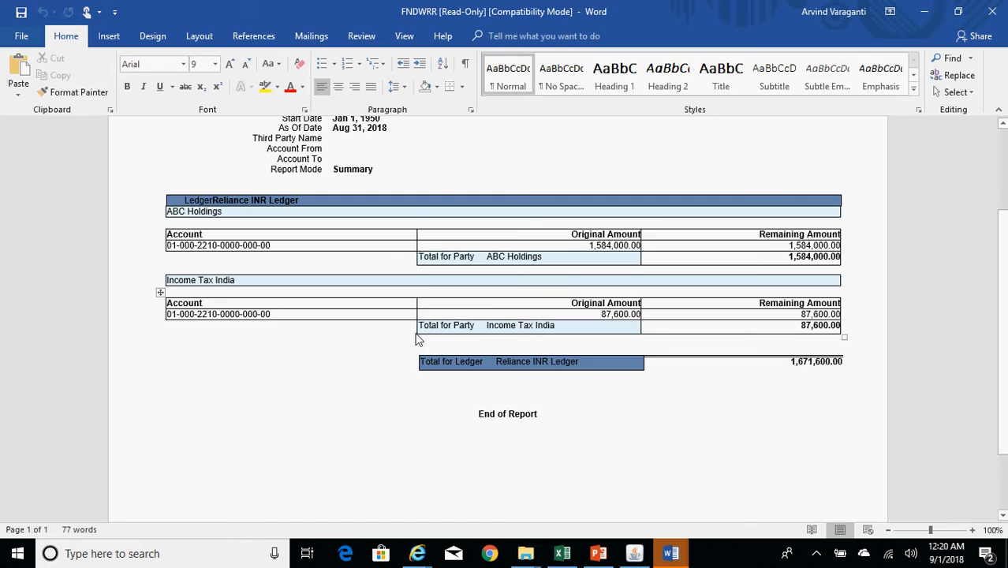
{"action": "left_click_drag", "start_coordinate": [270, 315], "coordinate": [172, 316]}
{"action": "key", "text": "ctrl+c"}
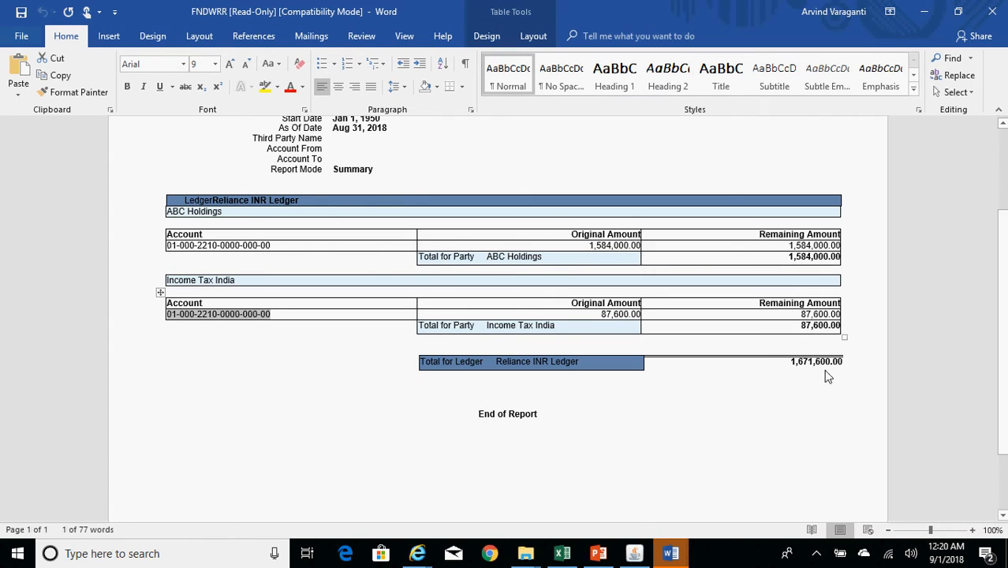
Switch to Oracle Applications, close the Requests window and change the responsibility to General Ledger Superuser, Reliance INR
{"action": "left_click", "coordinate": [636, 555]}
{"action": "left_click", "coordinate": [546, 67]}
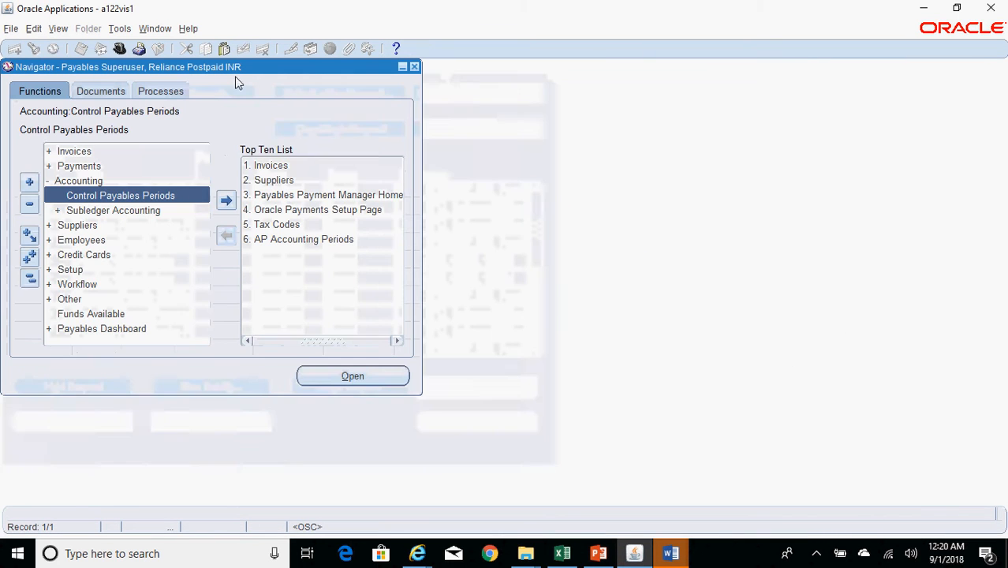
{"action": "left_click", "coordinate": [120, 48]}
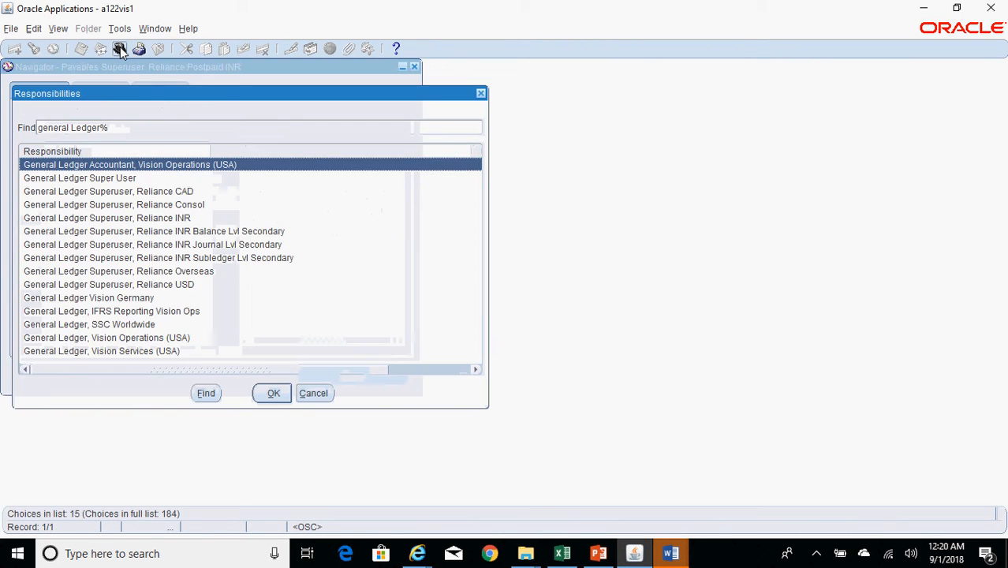
{"action": "key", "text": "Down"}
{"action": "key", "text": "Down"}
{"action": "key", "text": "Down"}
{"action": "key", "text": "Down"}
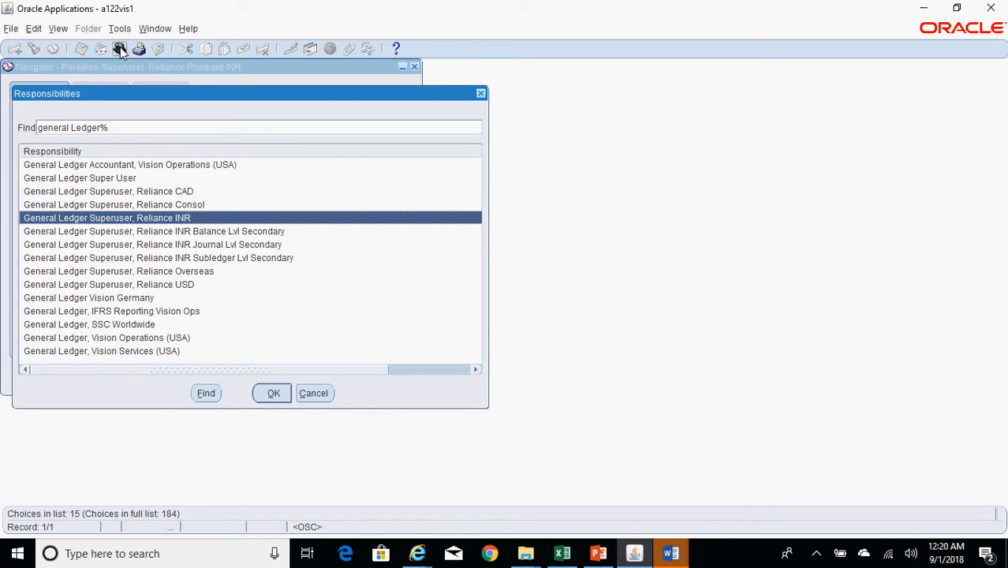
{"action": "key", "text": "Return"}
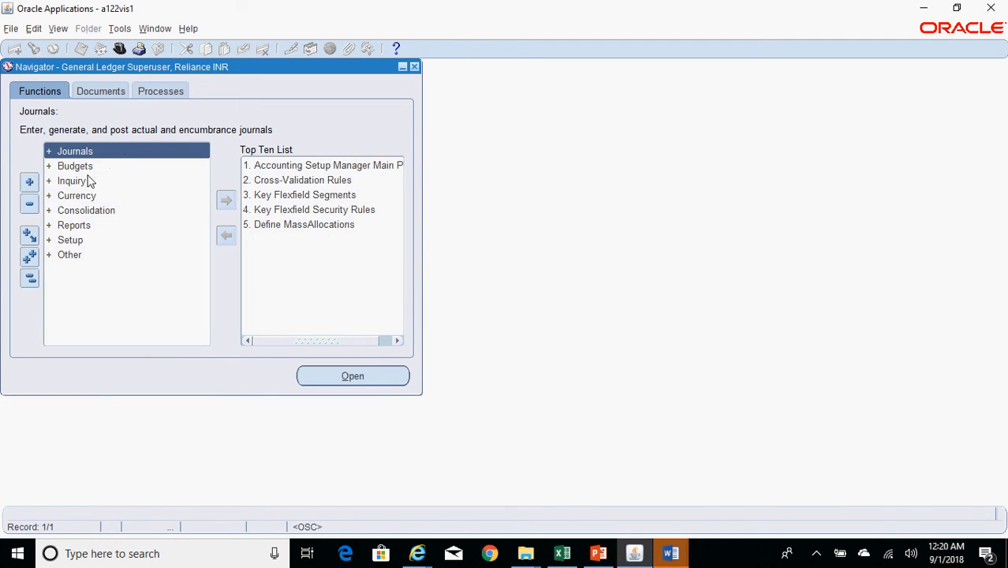
Open the General Ledger Account Inquiry for AUG-18 and start finding accounts
{"action": "double_click", "coordinate": [85, 180]}
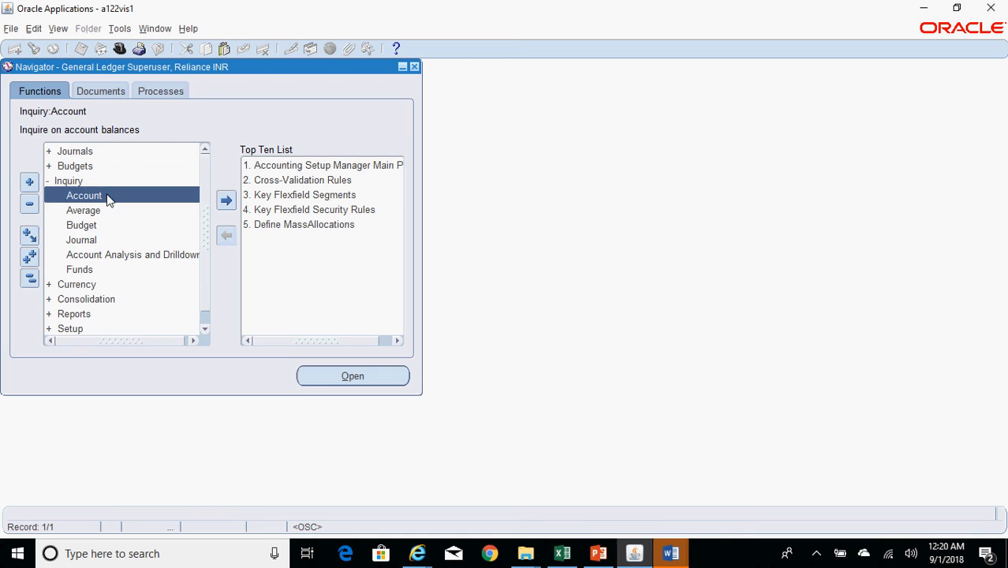
{"action": "double_click", "coordinate": [108, 197]}
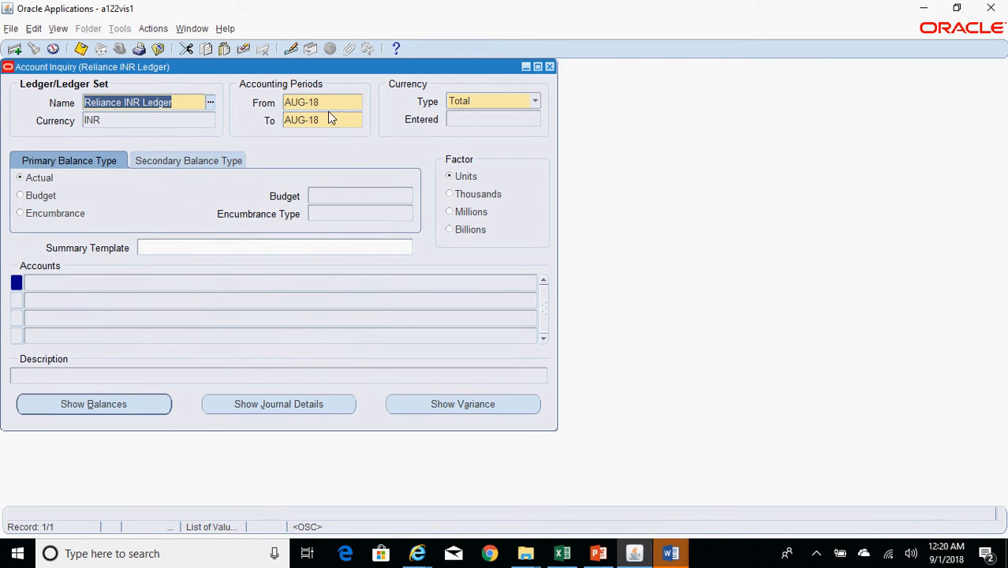
{"action": "left_click", "coordinate": [351, 104]}
{"action": "left_click", "coordinate": [335, 288]}
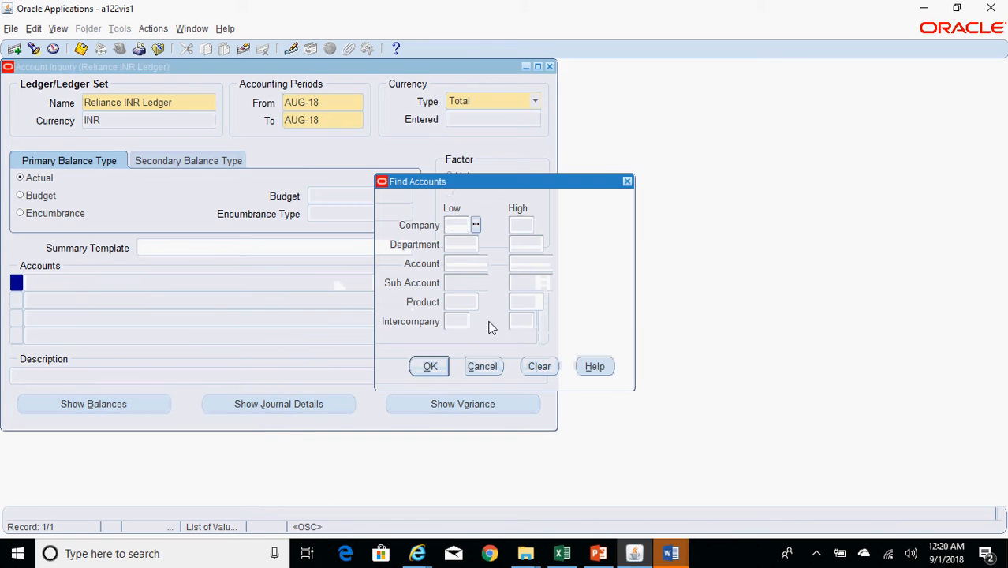
Set the account search's Company to 01 and Department to 000 for both the low and high ends
{"action": "type", "text": "01"}
{"action": "key", "text": "Tab"}
{"action": "key", "text": "Tab"}
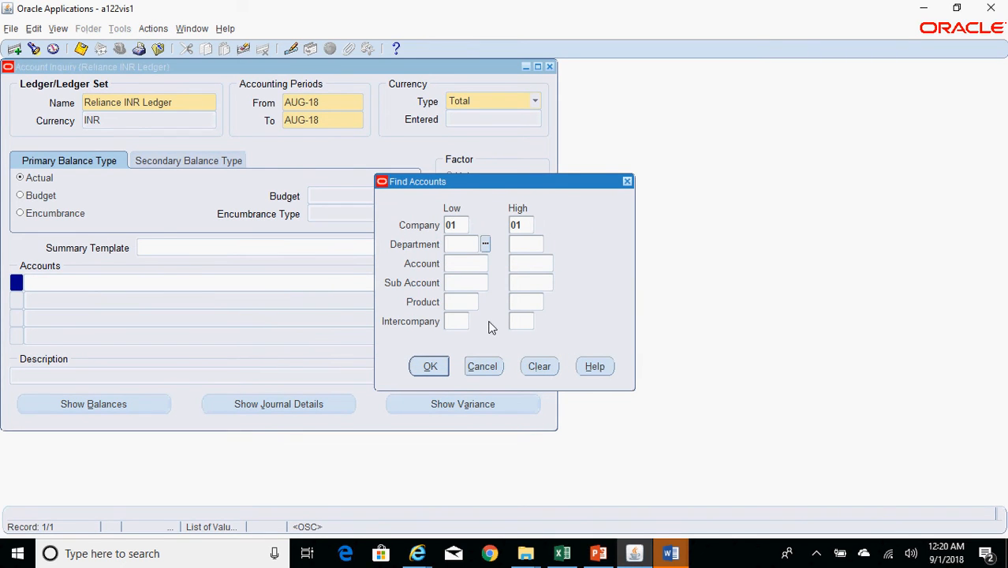
{"action": "key", "text": "alt+Tab"}
{"action": "key", "text": "alt+Tab"}
{"action": "type", "text": "000"}
{"action": "key", "text": "Tab"}
{"action": "key", "text": "Tab"}
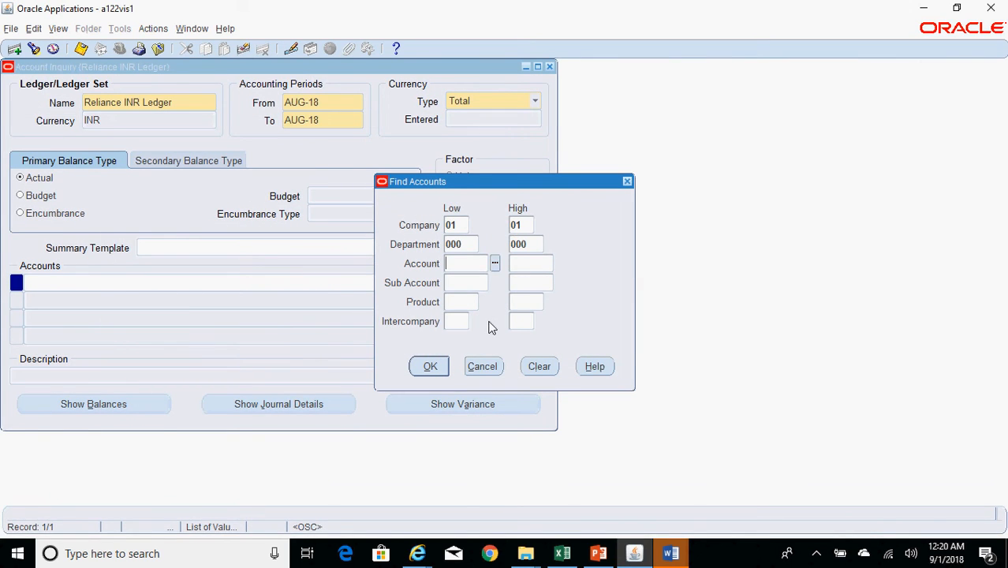
Set the account search's Account to 2210 and Sub Account to 0000 for both the low and high ends
{"action": "key", "text": "alt+Tab"}
{"action": "key", "text": "alt+Tab"}
{"action": "type", "text": "2210"}
{"action": "key", "text": "Tab"}
{"action": "key", "text": "Tab"}
{"action": "type", "text": "0000"}
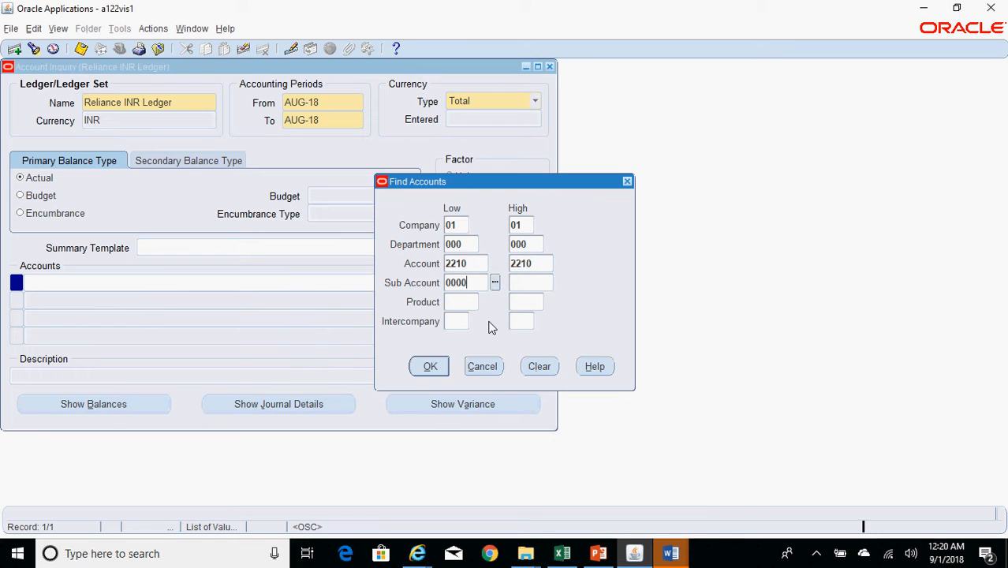
{"action": "key", "text": "Tab"}
{"action": "key", "text": "Tab"}
Set the search's Product to 000 and Intercompany to 00, and accept the account combination
{"action": "type", "text": "000"}
{"action": "key", "text": "Tab"}
{"action": "key", "text": "Tab"}
{"action": "type", "text": "00"}
{"action": "key", "text": "Tab"}
{"action": "key", "text": "Tab"}
{"action": "key", "text": "Return"}
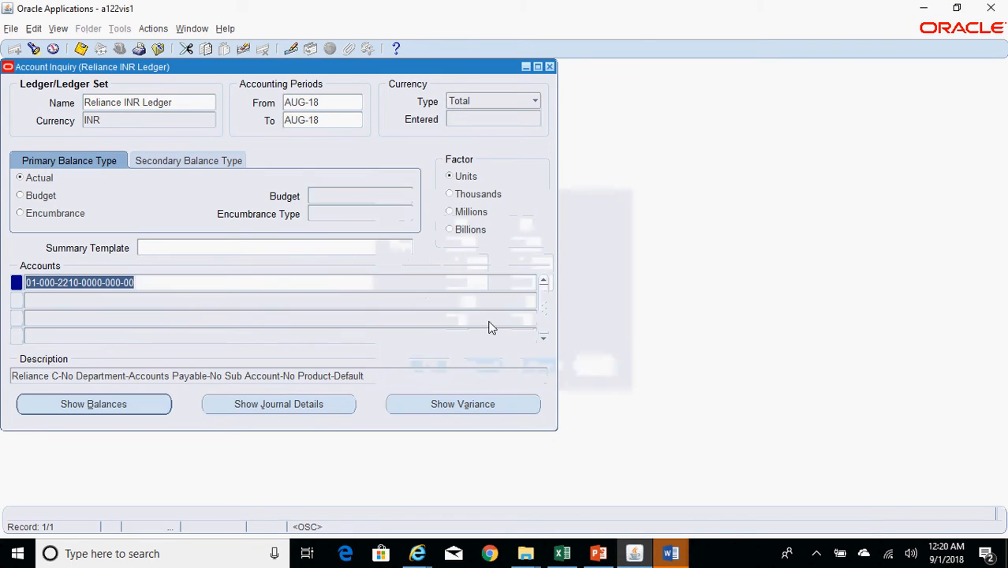
Show the account's AUG-18 detail balances and compare the YTD amount with the ledger total in the Word trial balance
{"action": "left_click", "coordinate": [157, 412]}
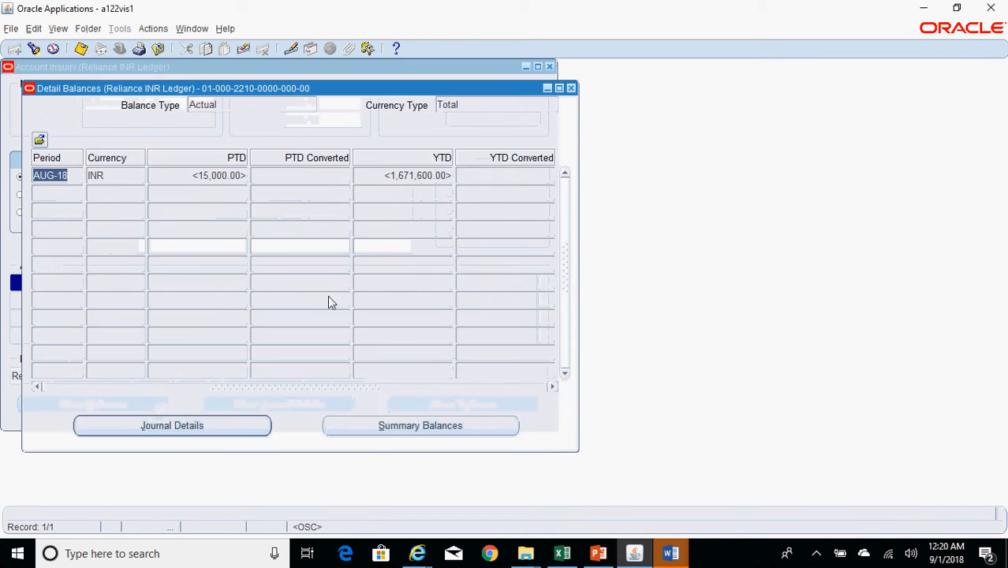
{"action": "left_click", "coordinate": [440, 186]}
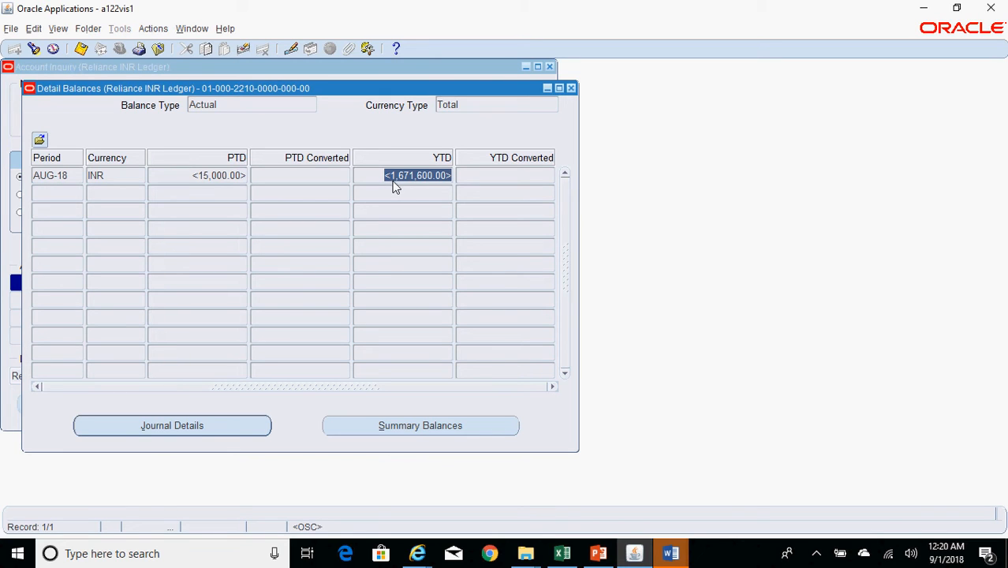
{"action": "left_click", "coordinate": [672, 554]}
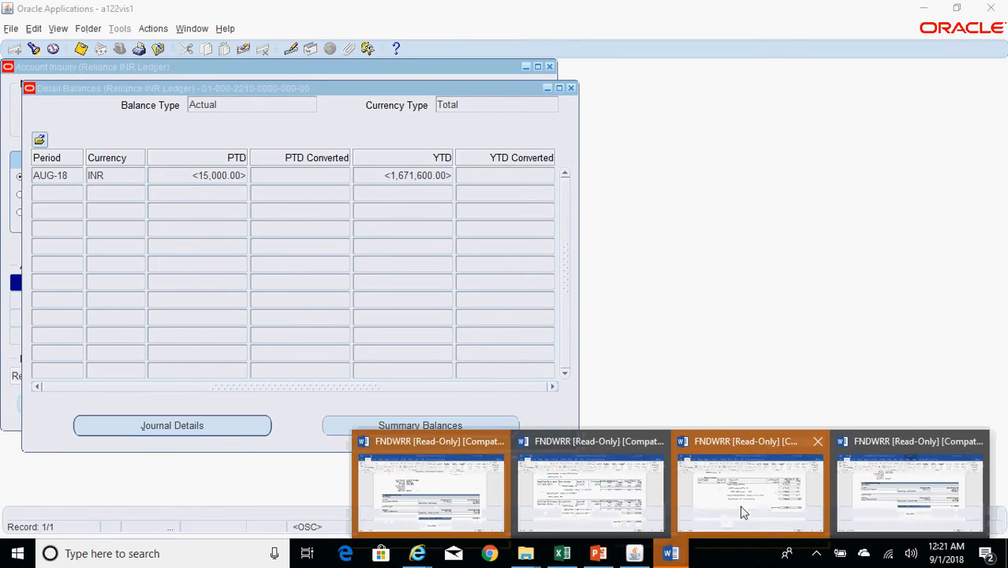
{"action": "left_click", "coordinate": [903, 478]}
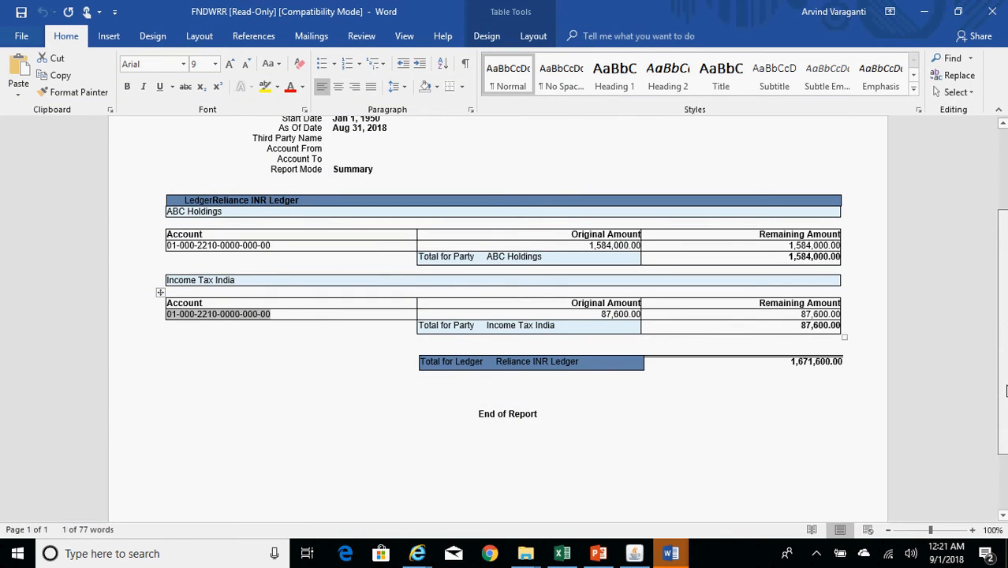
{"action": "left_click_drag", "start_coordinate": [1007, 390], "coordinate": [1007, 349]}
{"action": "key", "text": "alt+Tab"}
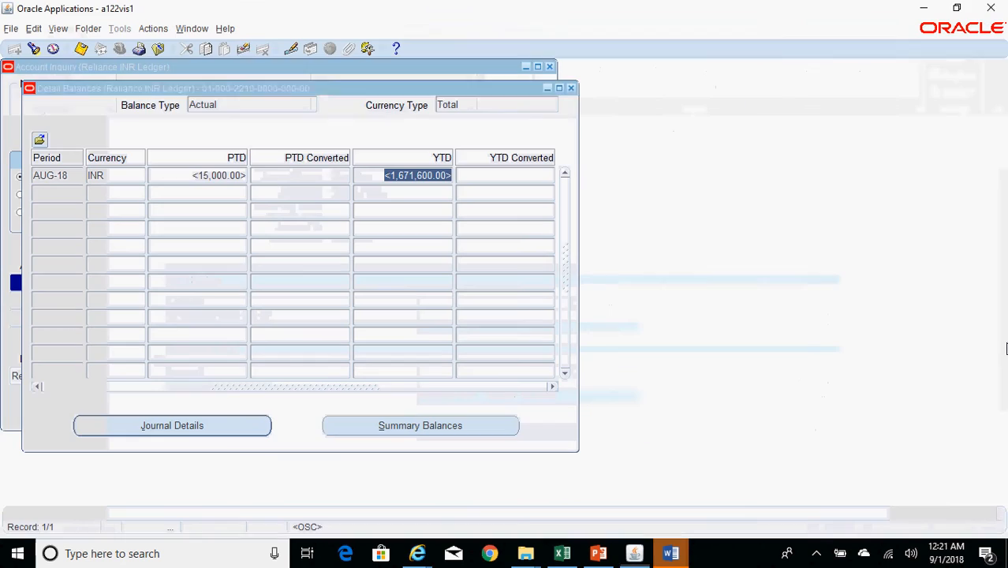
Switch to Excel and examine the common reasons for reconciliation issues between AP and GL in rows 34 to 37
{"action": "left_click", "coordinate": [563, 553]}
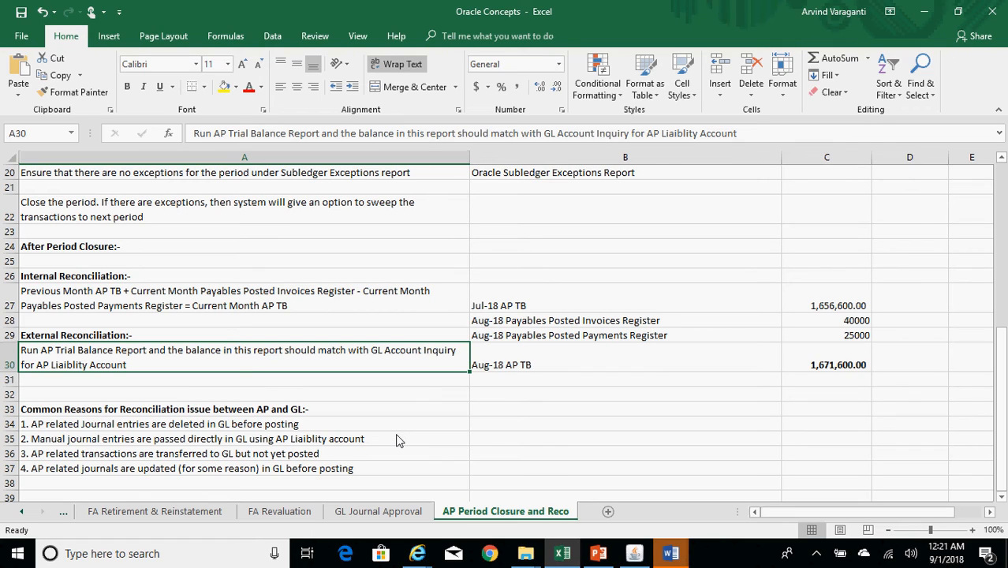
{"action": "key", "text": "Down"}
{"action": "key", "text": "Down"}
{"action": "key", "text": "Down"}
{"action": "key", "text": "Down"}
{"action": "key", "text": "Down"}
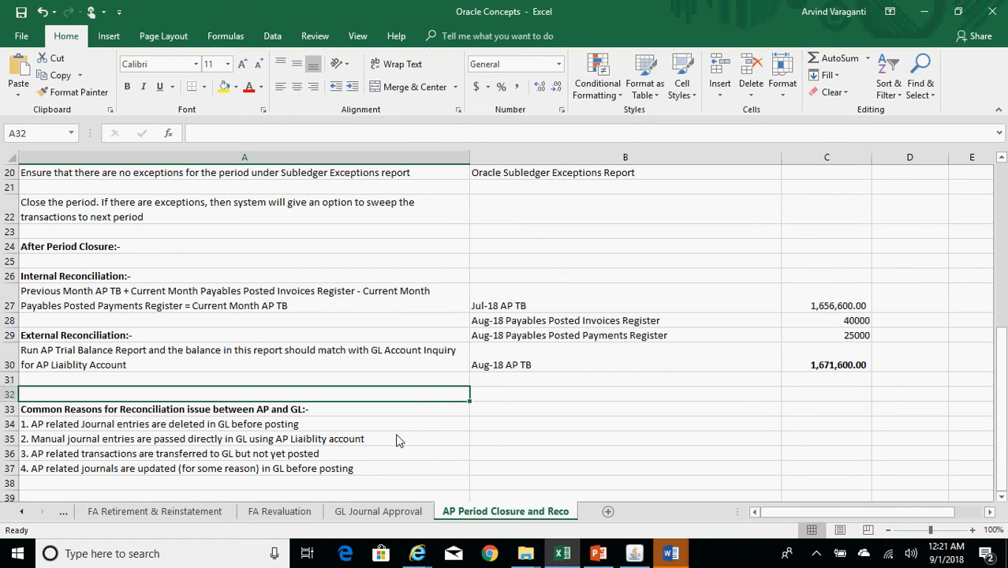
{"action": "key", "text": "Down"}
{"action": "key", "text": "Down"}
{"action": "key", "text": "Down"}
{"action": "key", "text": "Down"}
{"action": "key", "text": "Down"}
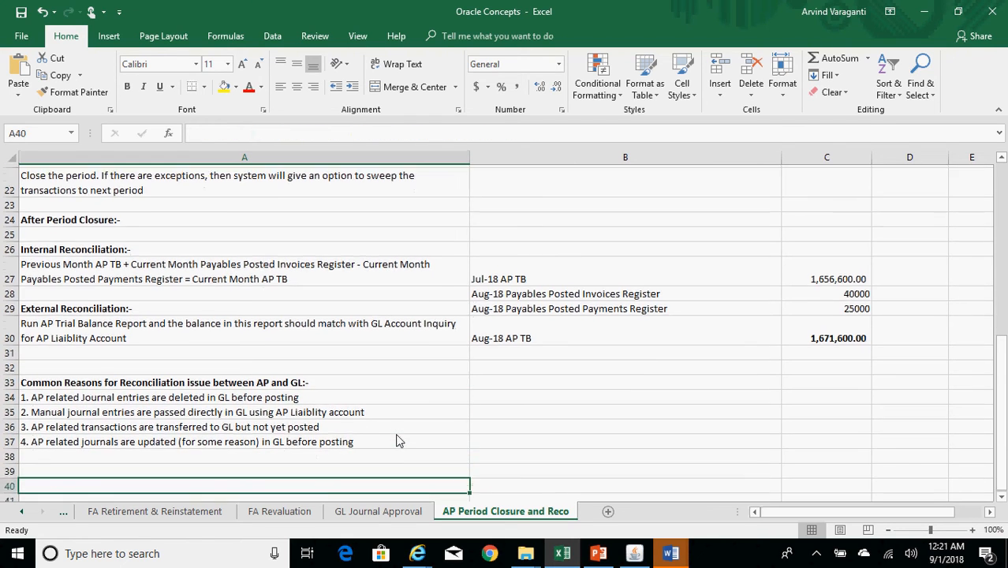
{"action": "key", "text": "Up"}
{"action": "key", "text": "Up"}
{"action": "key", "text": "Up"}
{"action": "key", "text": "Up"}
{"action": "key", "text": "Up"}
{"action": "key", "text": "Up"}
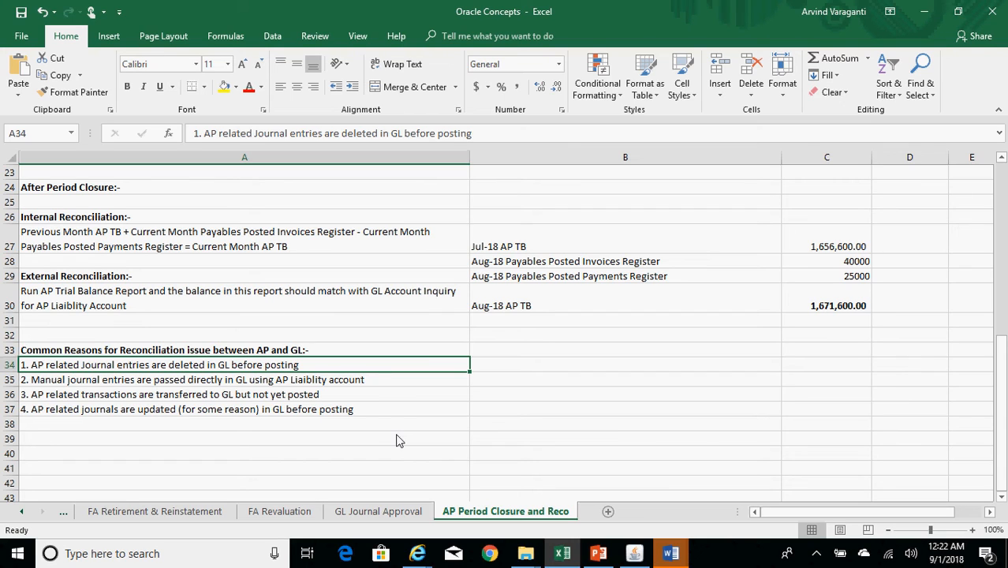
{"action": "key", "text": "Down"}
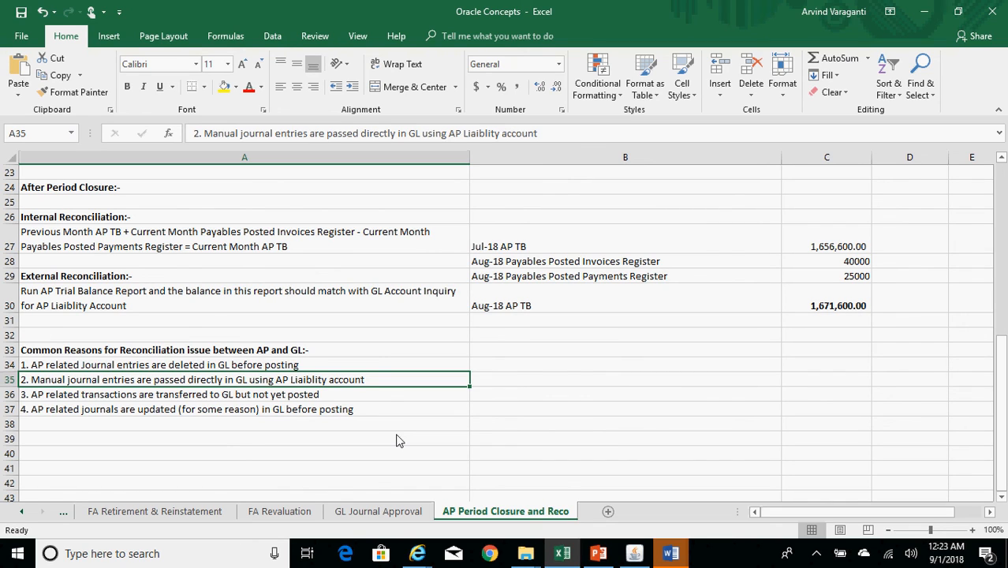
{"action": "key", "text": "Down"}
{"action": "key", "text": "Down"}
{"action": "key", "text": "Down"}
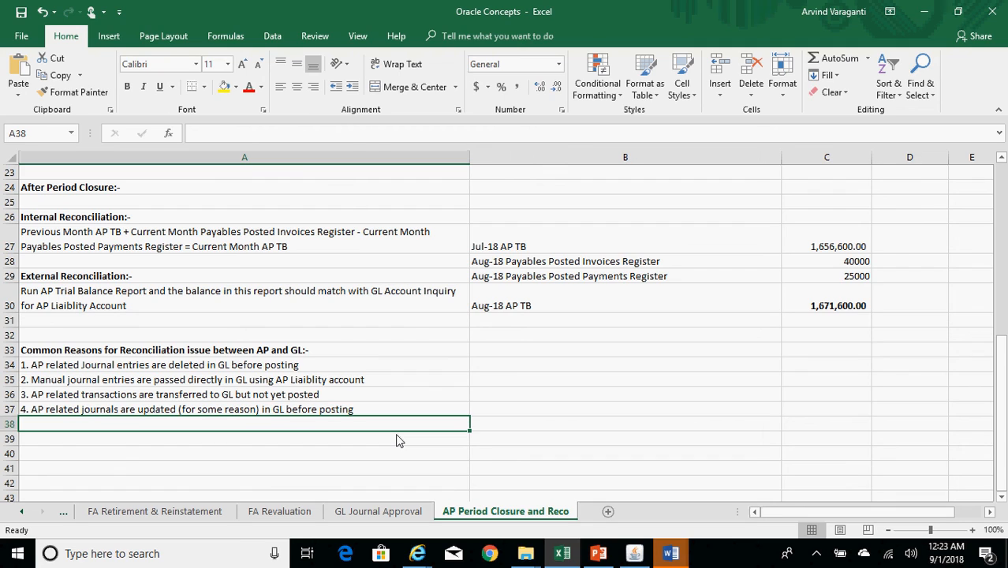
{"action": "key", "text": "Up"}
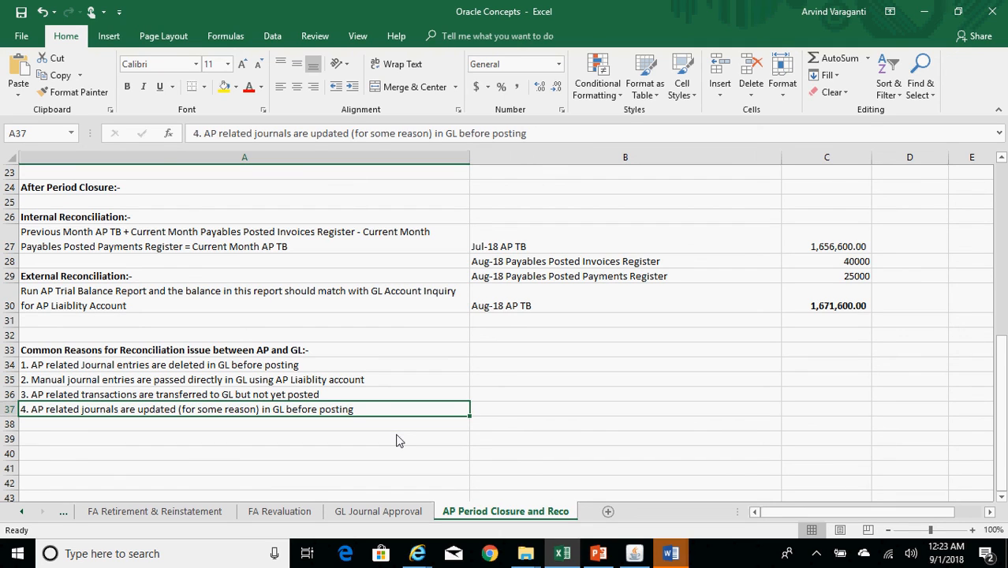